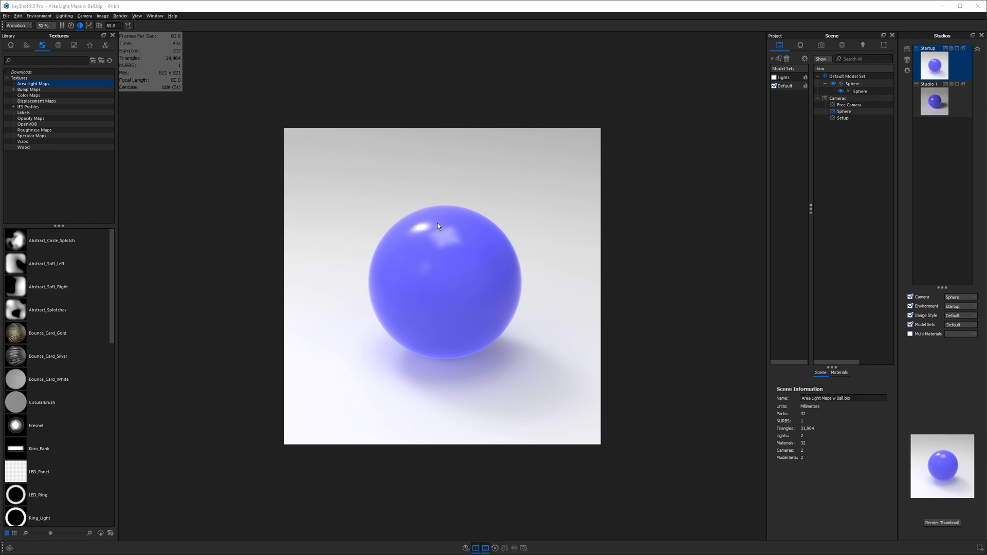
Activate Studio 1.
{"action": "left_click", "coordinate": [931, 103]}
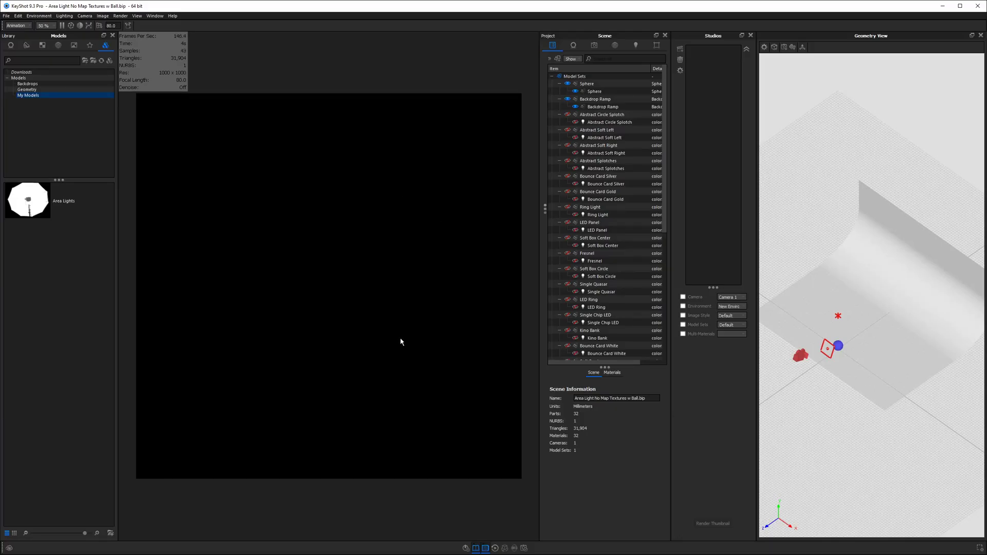
Show the Abstract Circle Splotch light and examine its reflection on the sphere.
{"action": "left_click", "coordinate": [621, 154]}
{"action": "left_click", "coordinate": [567, 115]}
{"action": "left_click", "coordinate": [568, 115]}
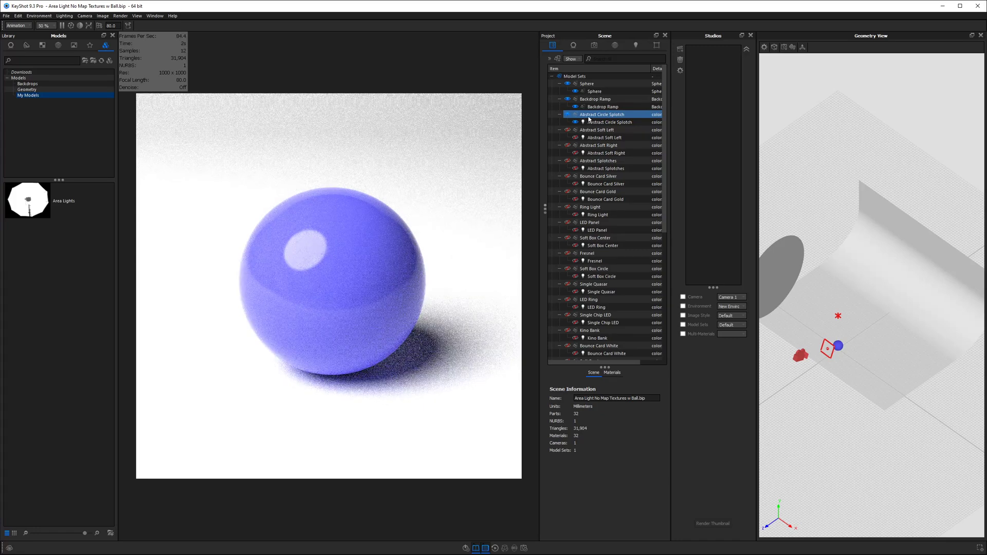
{"action": "left_click", "coordinate": [286, 201]}
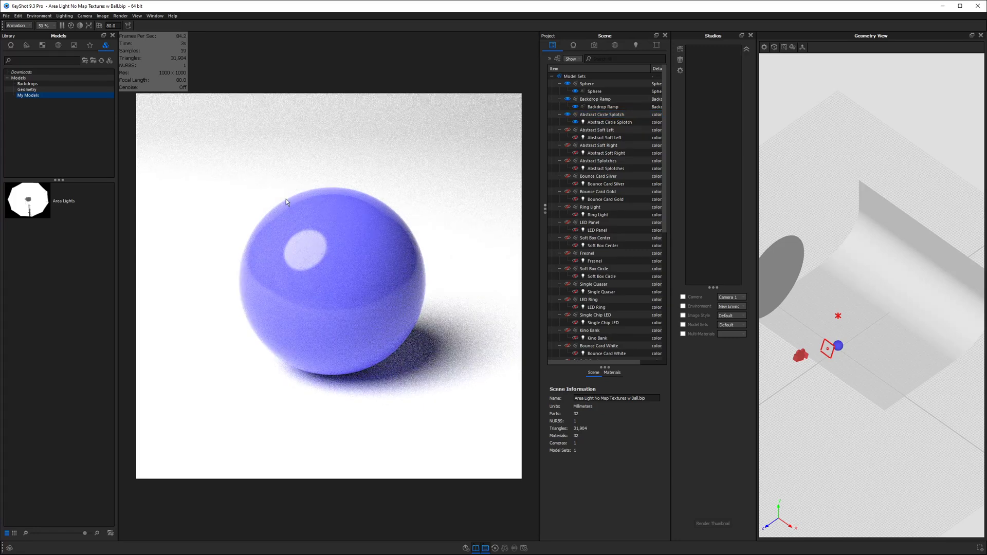
{"action": "left_click", "coordinate": [319, 232]}
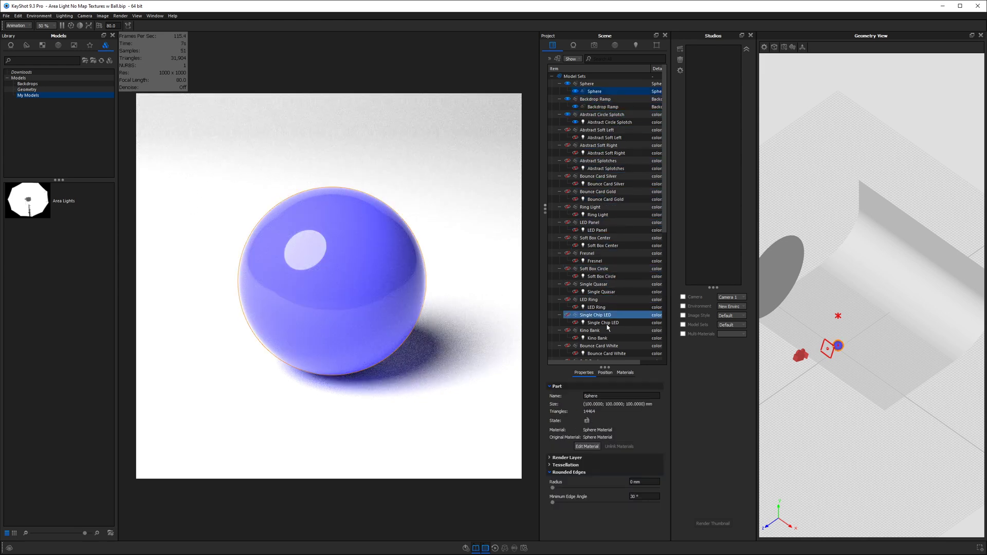
Hide the Abstract Circle Splotch light and preview the Abstract Soft Left and Abstract Soft Right lights one at a time.
{"action": "left_click", "coordinate": [568, 114]}
{"action": "left_click", "coordinate": [567, 130]}
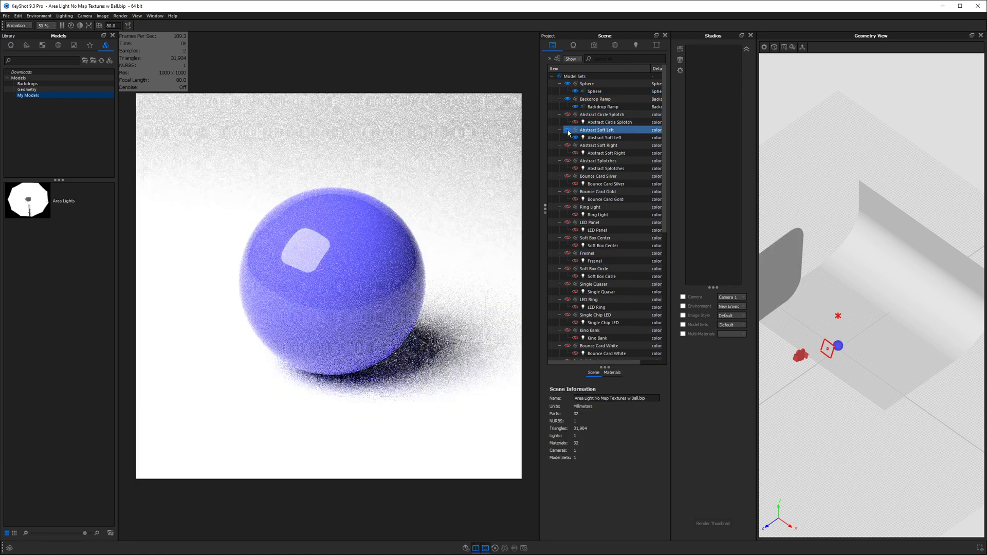
{"action": "left_click", "coordinate": [568, 130]}
{"action": "left_click", "coordinate": [568, 145]}
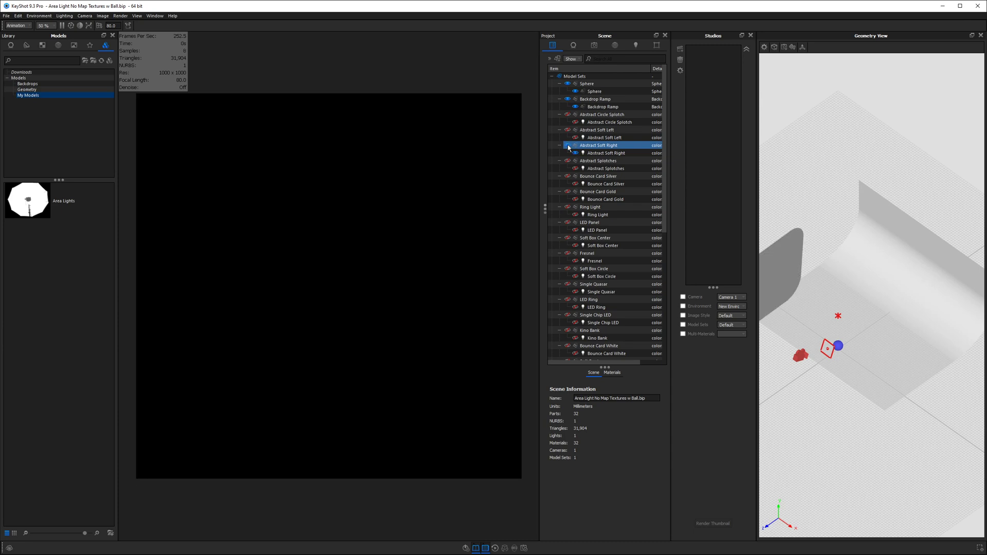
Close the Studios panel, enlarge the geometry view and examine the Abstract Soft Right light's shape and placement from several angles.
{"action": "left_click_drag", "start_coordinate": [854, 210], "coordinate": [875, 138]}
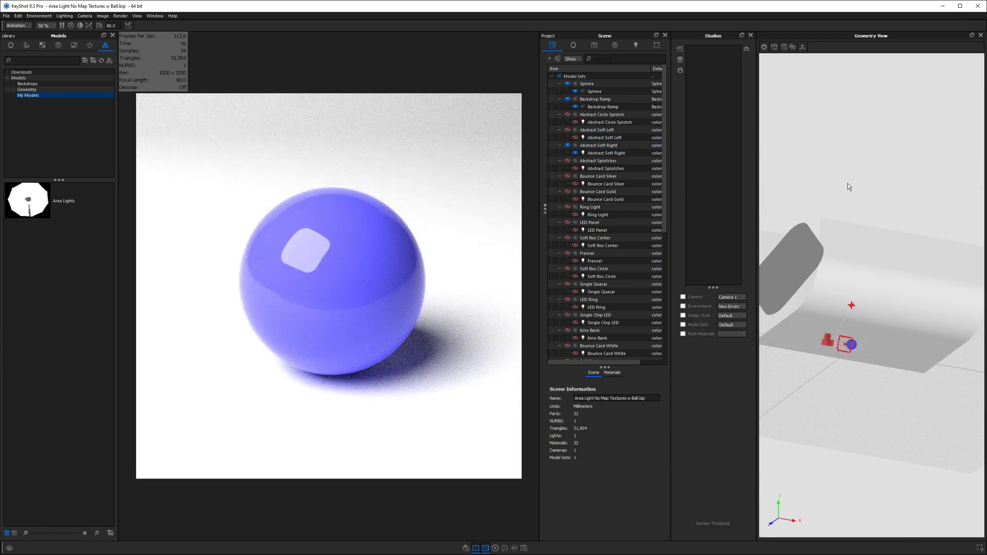
{"action": "left_click", "coordinate": [750, 36]}
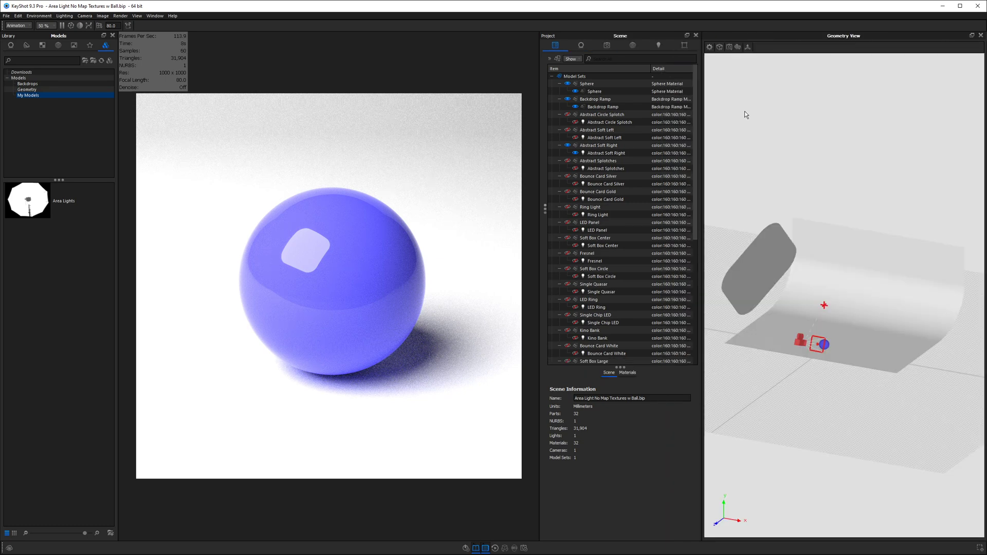
{"action": "left_click_drag", "start_coordinate": [701, 138], "coordinate": [668, 138]}
{"action": "left_click_drag", "start_coordinate": [818, 179], "coordinate": [677, 177]}
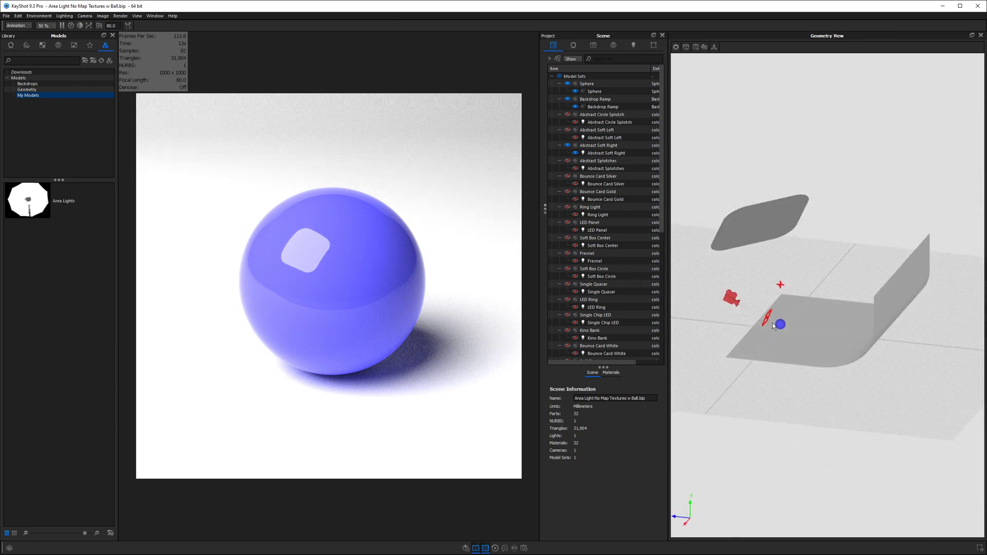
{"action": "left_click_drag", "start_coordinate": [782, 362], "coordinate": [837, 355]}
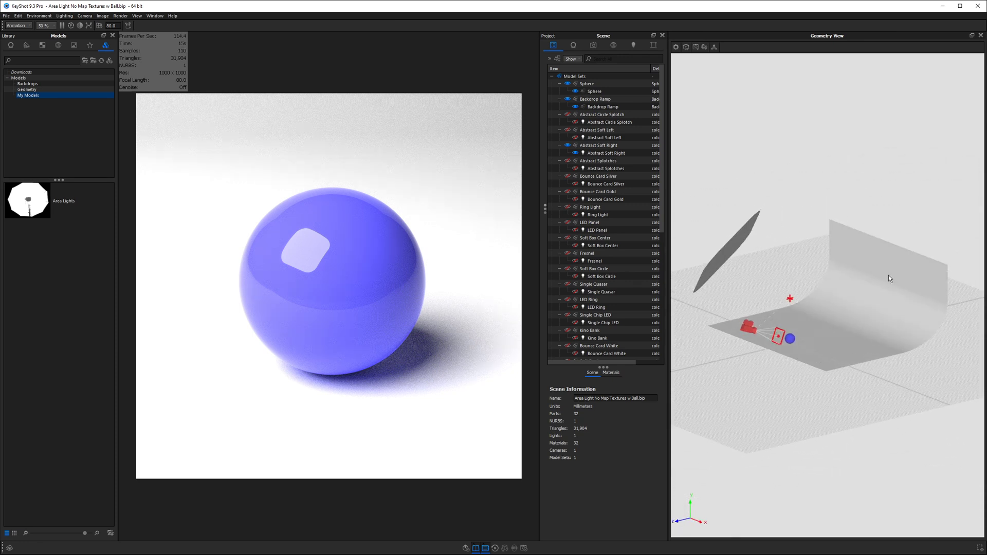
{"action": "left_click_drag", "start_coordinate": [785, 331], "coordinate": [889, 332]}
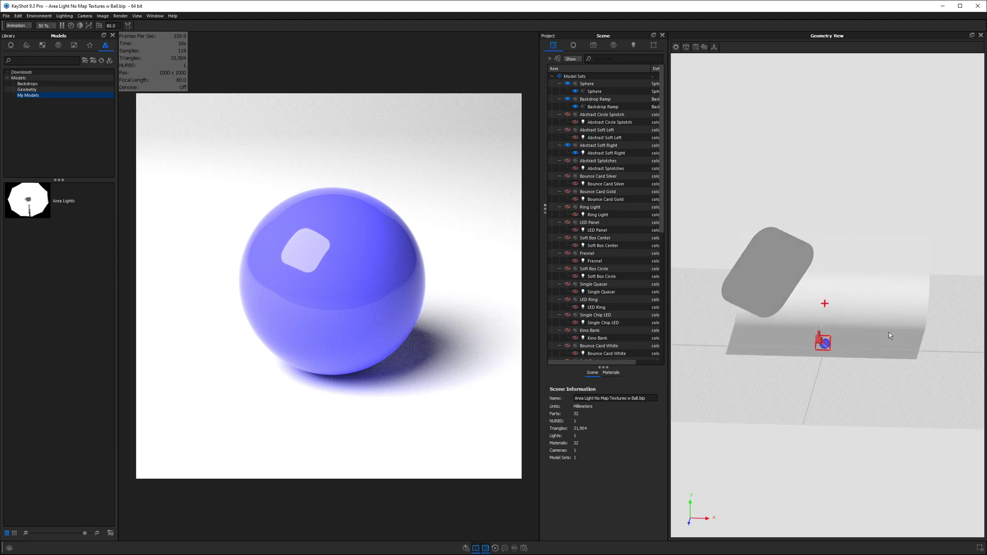
Hide the Abstract Soft Right light and preview Abstract Splotches, Bounce Card Silver and Bounce Card Gold one at a time.
{"action": "left_click", "coordinate": [568, 145]}
{"action": "left_click", "coordinate": [567, 161]}
{"action": "left_click", "coordinate": [567, 161]}
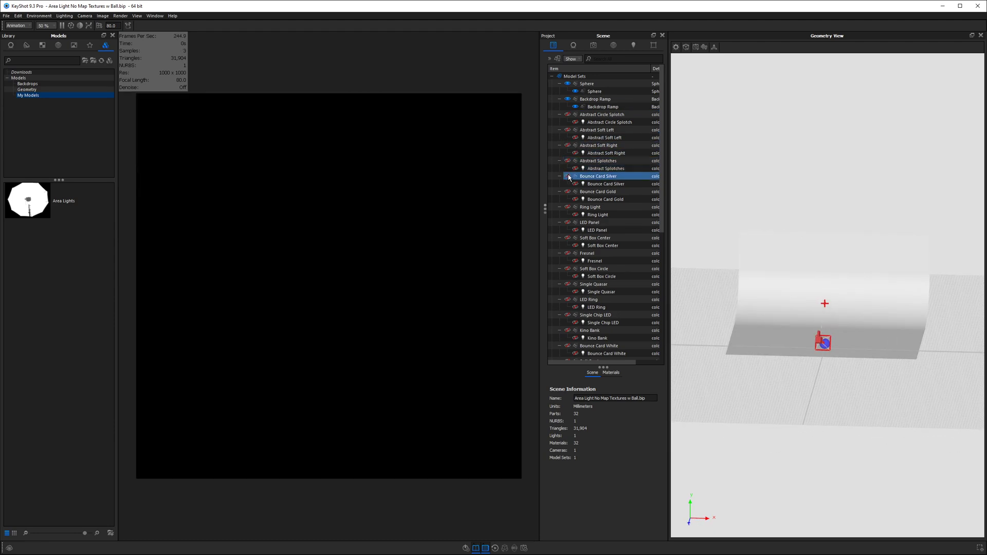
{"action": "left_click", "coordinate": [567, 176]}
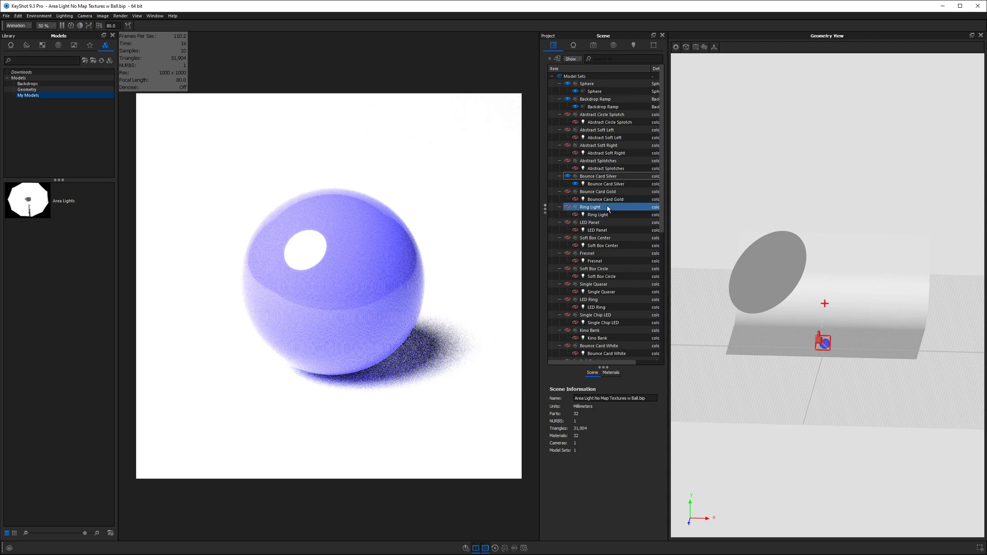
{"action": "left_click", "coordinate": [568, 176]}
{"action": "left_click", "coordinate": [566, 192]}
{"action": "left_click", "coordinate": [567, 193]}
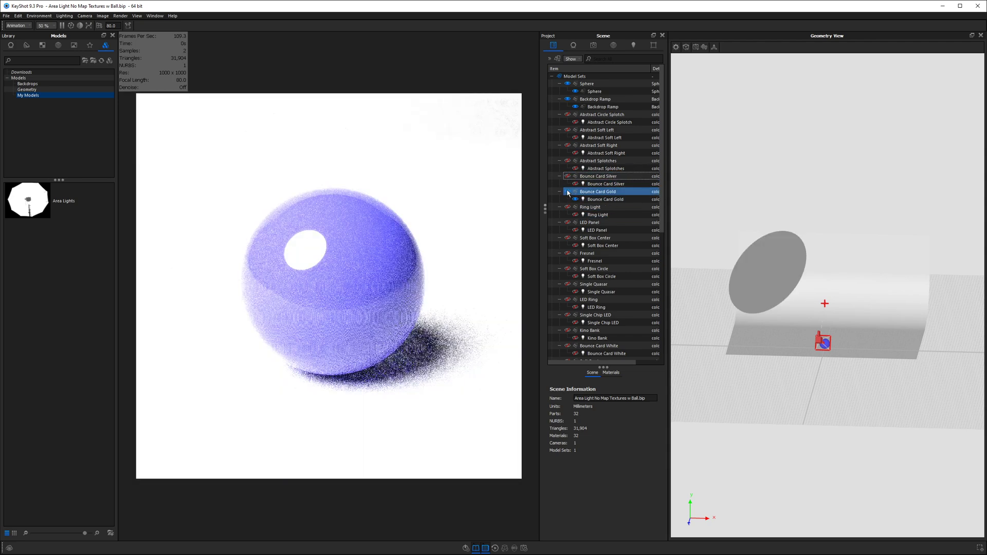
{"action": "left_click", "coordinate": [566, 193]}
Expand the Soft Box Gradient group and make Umbrella Diffuse the only visible light in the scene.
{"action": "scroll", "coordinate": [575, 281], "scroll_direction": "down", "scroll_amount": 3}
{"action": "scroll", "coordinate": [573, 288], "scroll_direction": "down", "scroll_amount": 3}
{"action": "left_click", "coordinate": [568, 301]}
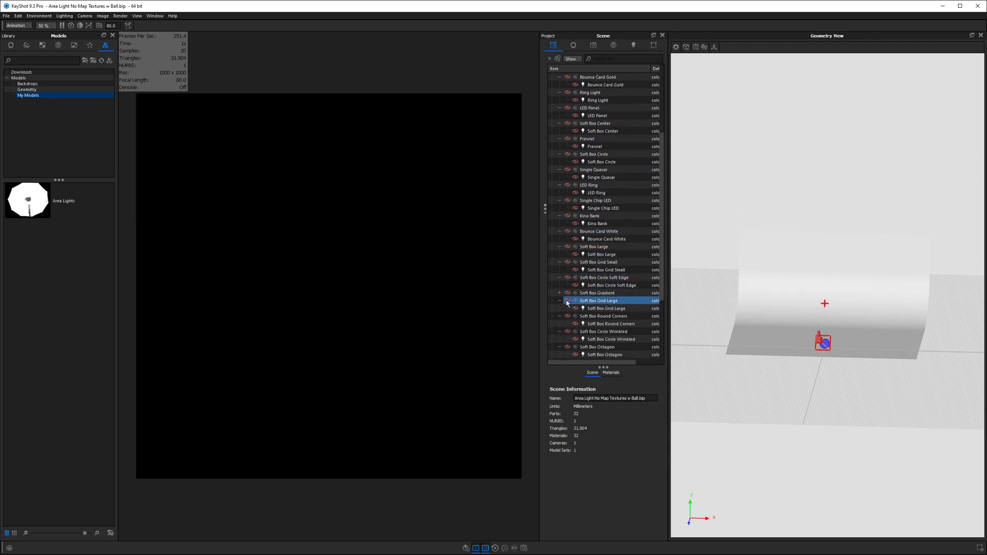
{"action": "left_click", "coordinate": [567, 301]}
{"action": "left_click", "coordinate": [560, 293]}
{"action": "left_click", "coordinate": [568, 309]}
{"action": "scroll", "coordinate": [568, 319], "scroll_direction": "down", "scroll_amount": 4}
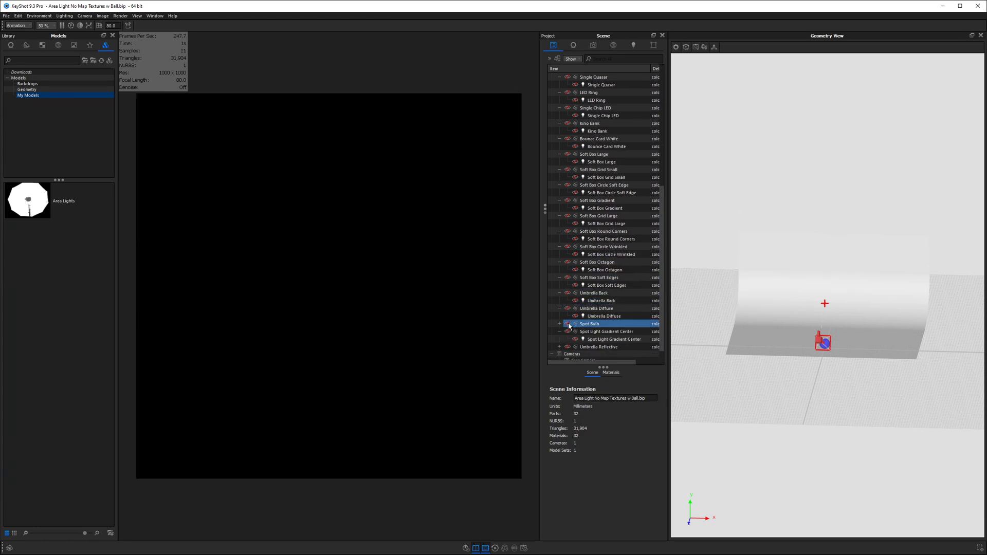
{"action": "left_click", "coordinate": [568, 308]}
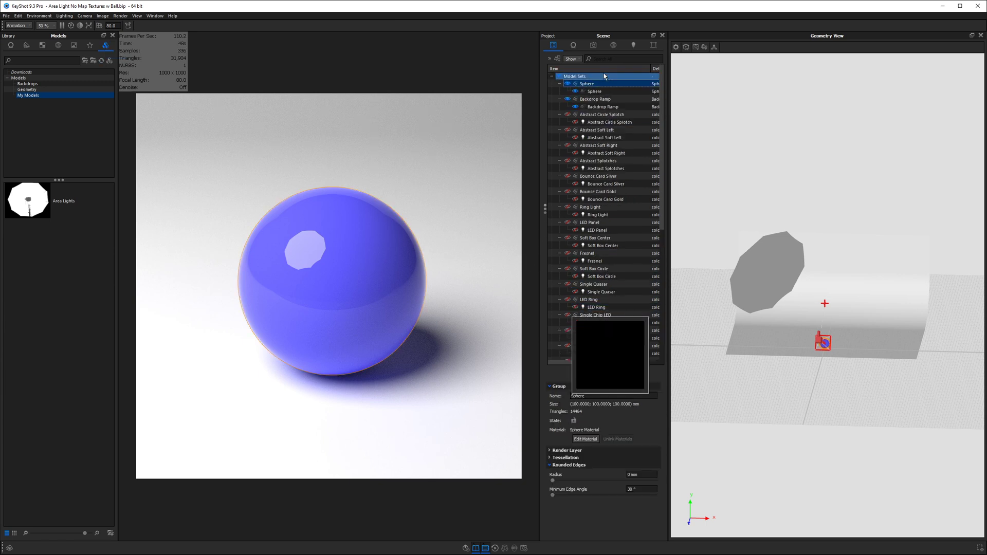
Delete the Sphere and Backdrop Ramp from the scene so only the area lights remain.
{"action": "left_click", "coordinate": [595, 100], "text": "ctrl"}
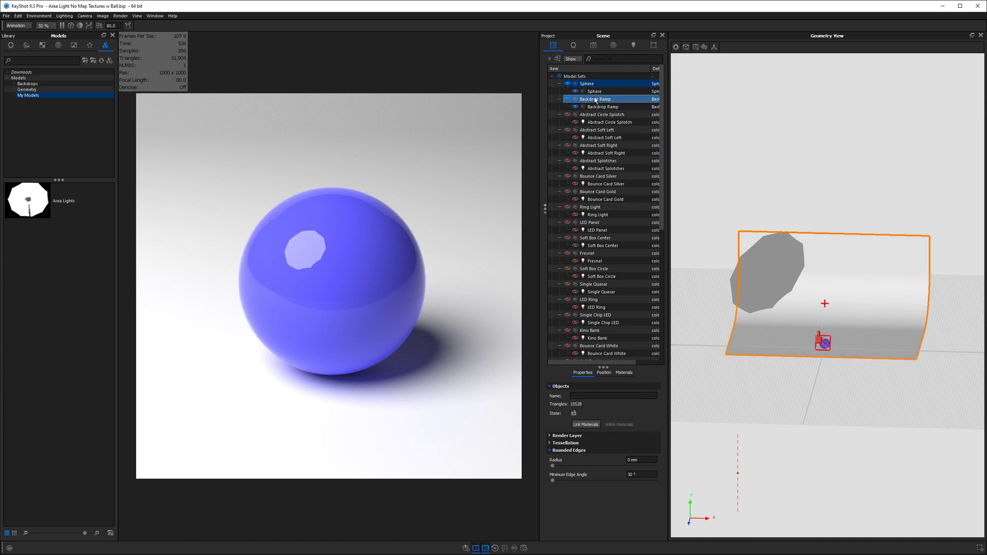
{"action": "right_click", "coordinate": [595, 99]}
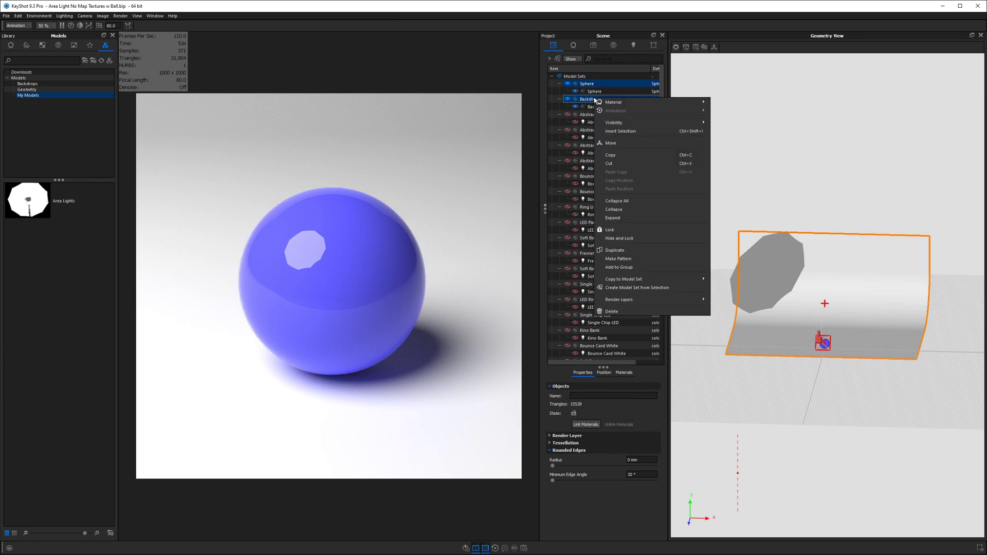
{"action": "left_click", "coordinate": [629, 313]}
{"action": "left_click", "coordinate": [687, 289]}
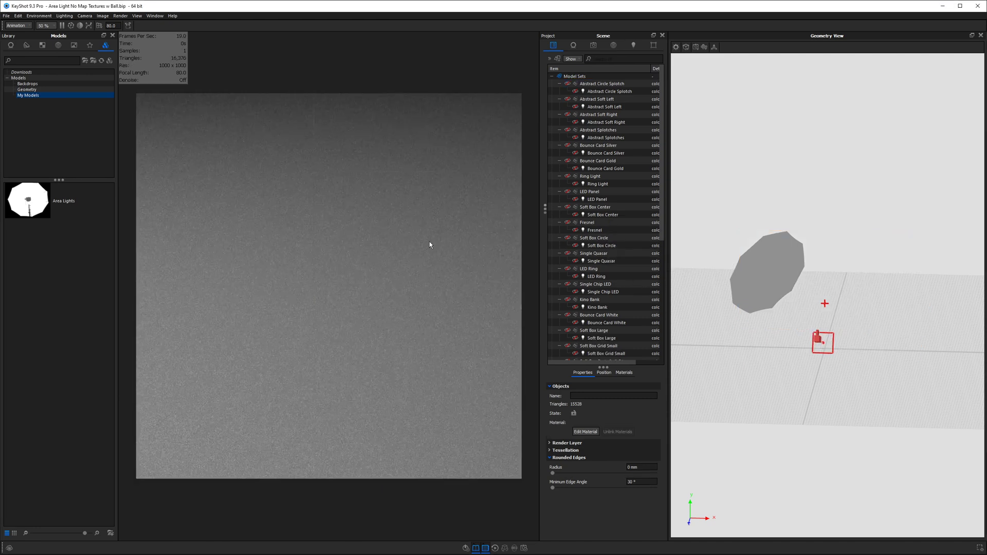
Frame the umbrella light in the view and add the scene's geometry to the My Models library as Area Light No Map Textures.
{"action": "left_click_drag", "start_coordinate": [431, 249], "coordinate": [374, 294]}
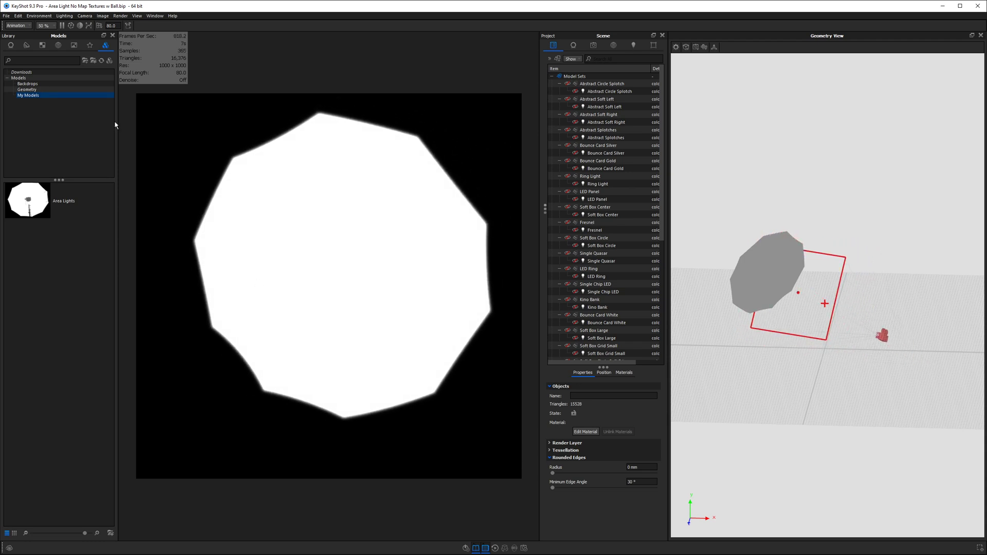
{"action": "left_click", "coordinate": [110, 64]}
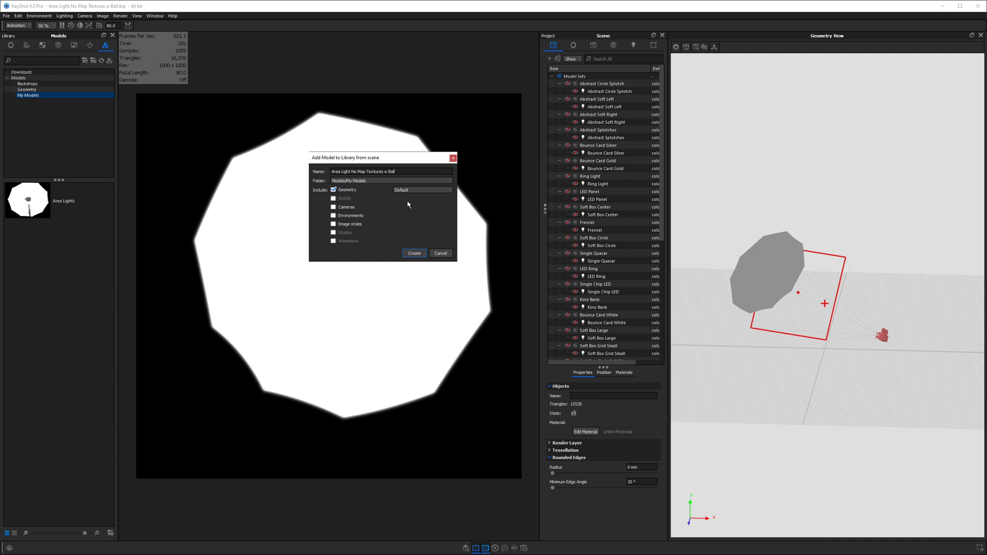
{"action": "left_click_drag", "start_coordinate": [403, 171], "coordinate": [324, 176]}
{"action": "left_click", "coordinate": [421, 253]}
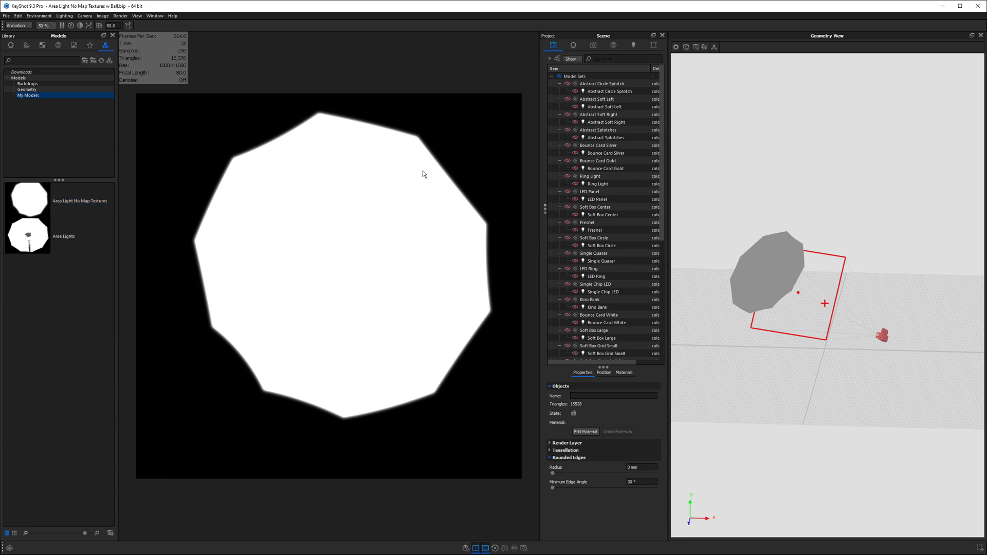
Return to the Area Light Maps w Ball scene and add the Area Light No Map Textures model to its Startup studio.
{"action": "left_click", "coordinate": [978, 6]}
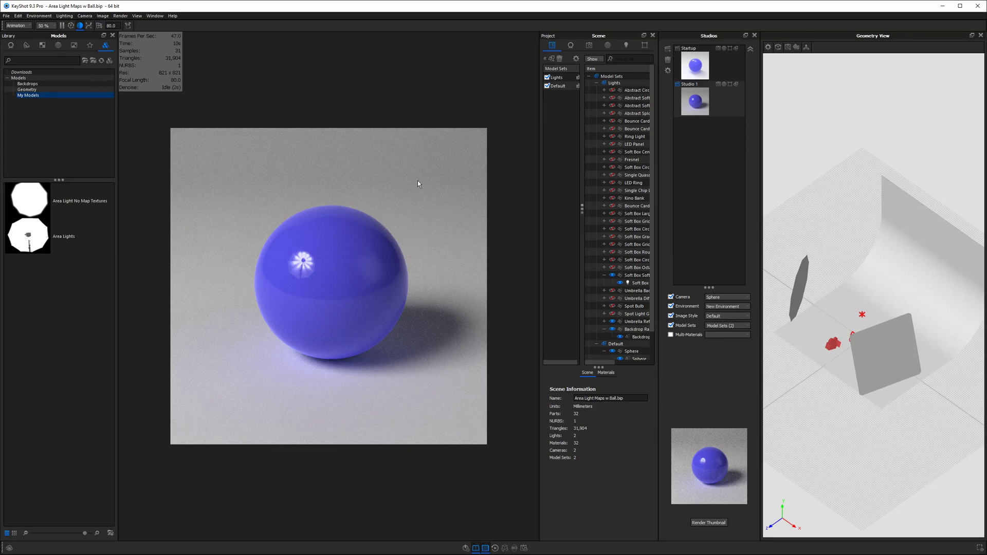
{"action": "left_click", "coordinate": [695, 101]}
{"action": "left_click", "coordinate": [695, 65]}
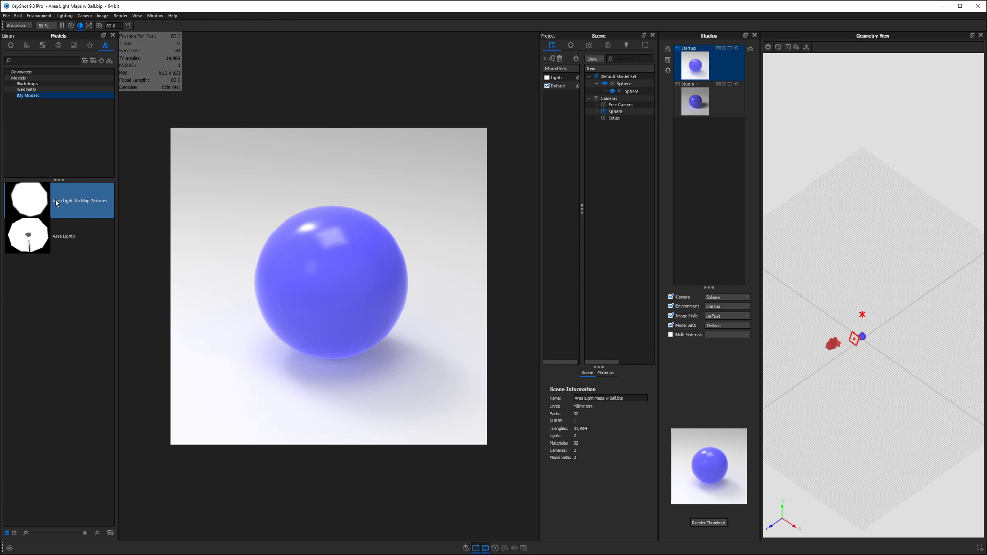
{"action": "mouse_move", "coordinate": [56, 203]}
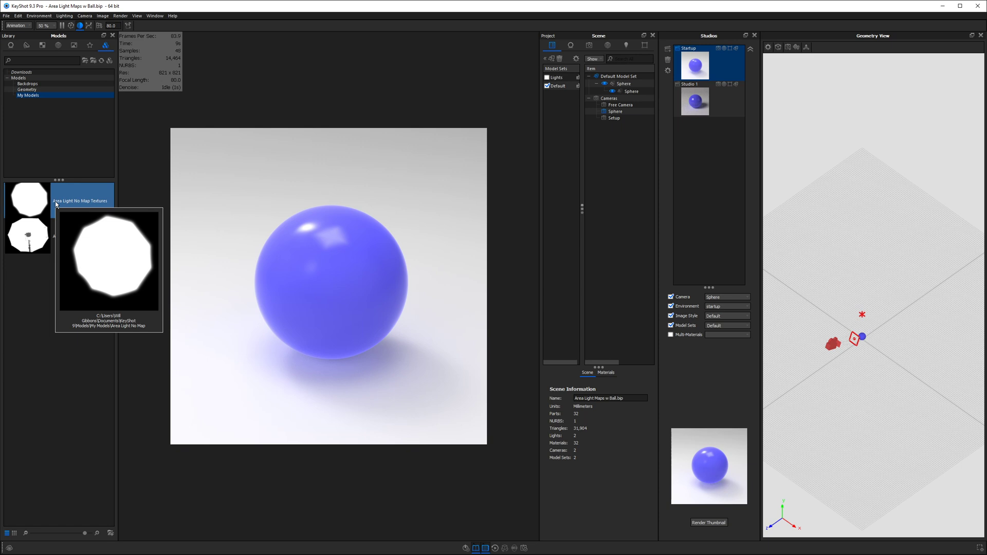
{"action": "left_click_drag", "start_coordinate": [56, 202], "coordinate": [255, 172]}
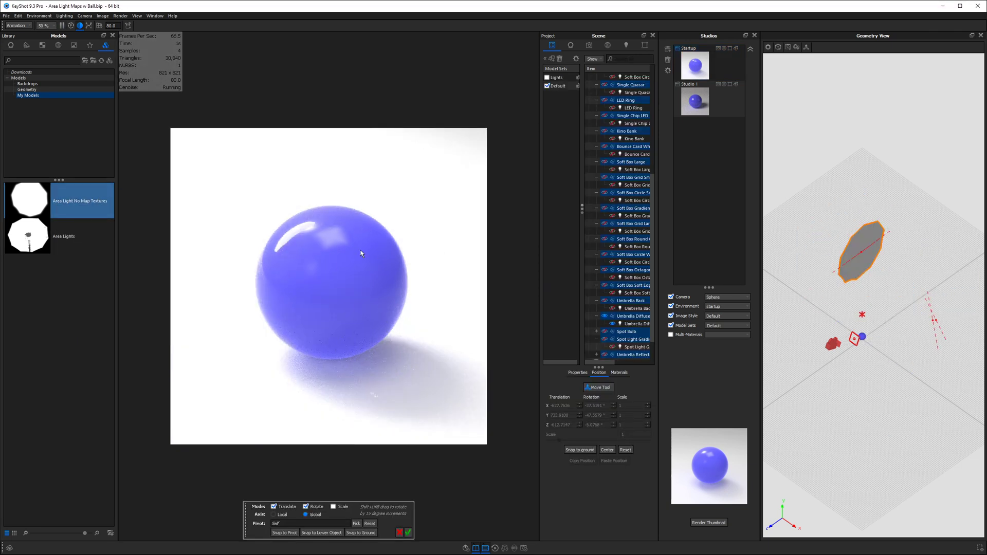
Reposition the imported area lights around the ball with the Move tool, checking through the Sphere camera before accepting.
{"action": "left_click_drag", "start_coordinate": [347, 251], "coordinate": [395, 255]}
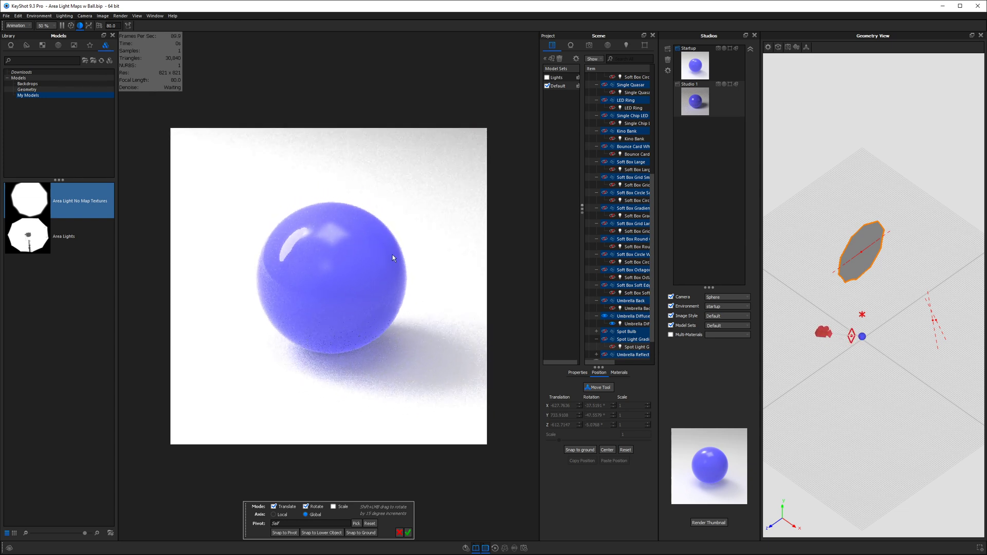
{"action": "scroll", "coordinate": [389, 263], "scroll_direction": "down", "scroll_amount": 5}
{"action": "scroll", "coordinate": [387, 264], "scroll_direction": "down", "scroll_amount": 10}
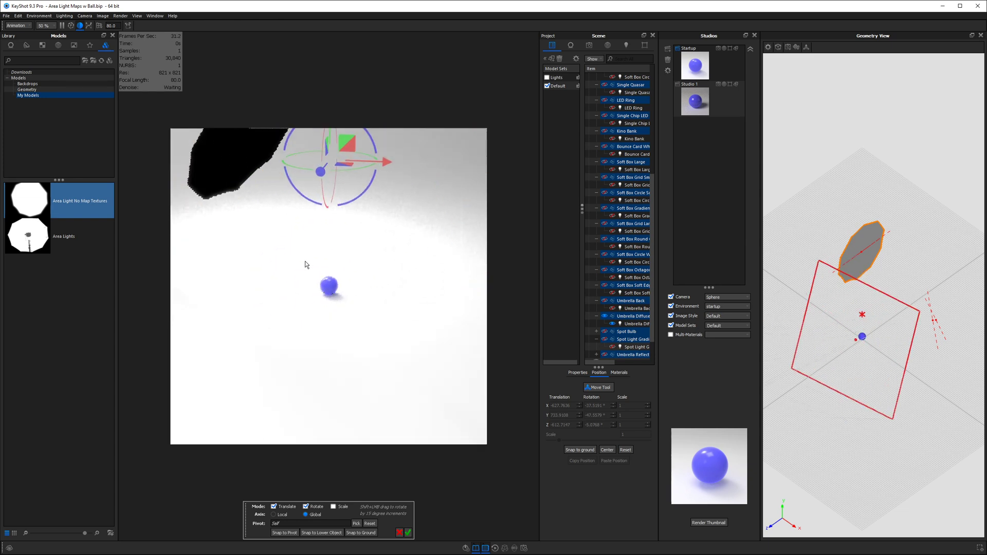
{"action": "left_click_drag", "start_coordinate": [309, 251], "coordinate": [348, 321]}
{"action": "left_click_drag", "start_coordinate": [358, 185], "coordinate": [336, 316]}
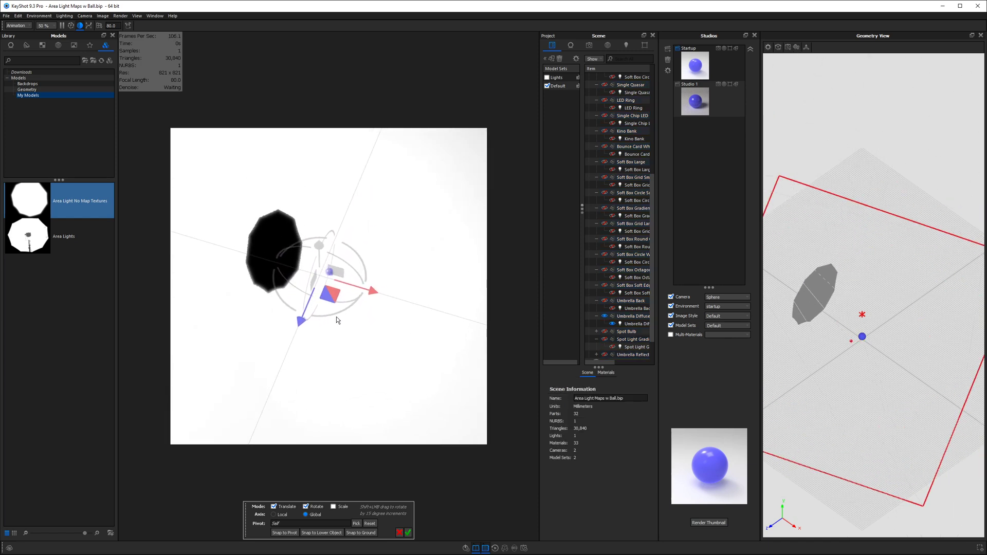
{"action": "left_click", "coordinate": [589, 45]}
{"action": "left_click", "coordinate": [587, 62]}
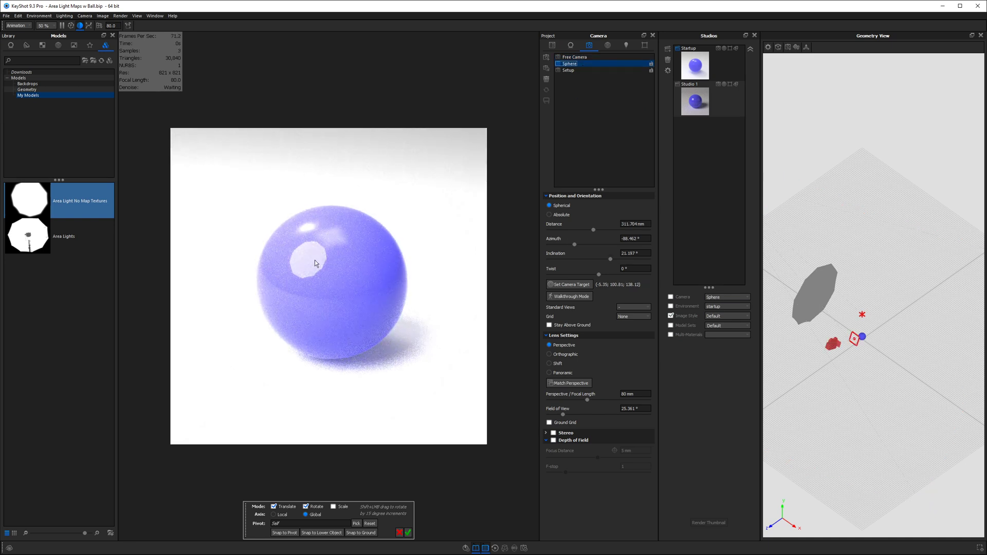
{"action": "left_click", "coordinate": [409, 531]}
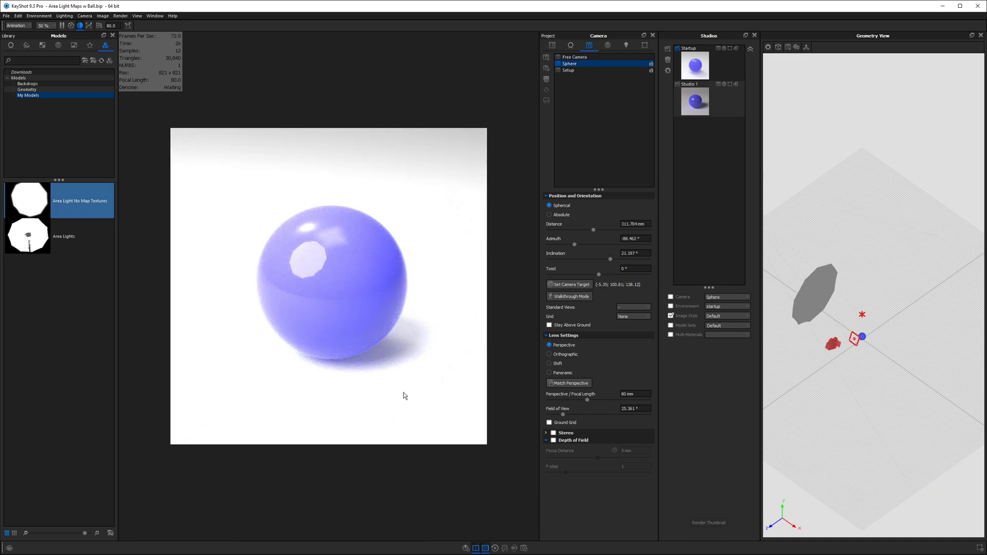
Browse the list of imported area lights in the scene tree.
{"action": "left_click", "coordinate": [554, 45]}
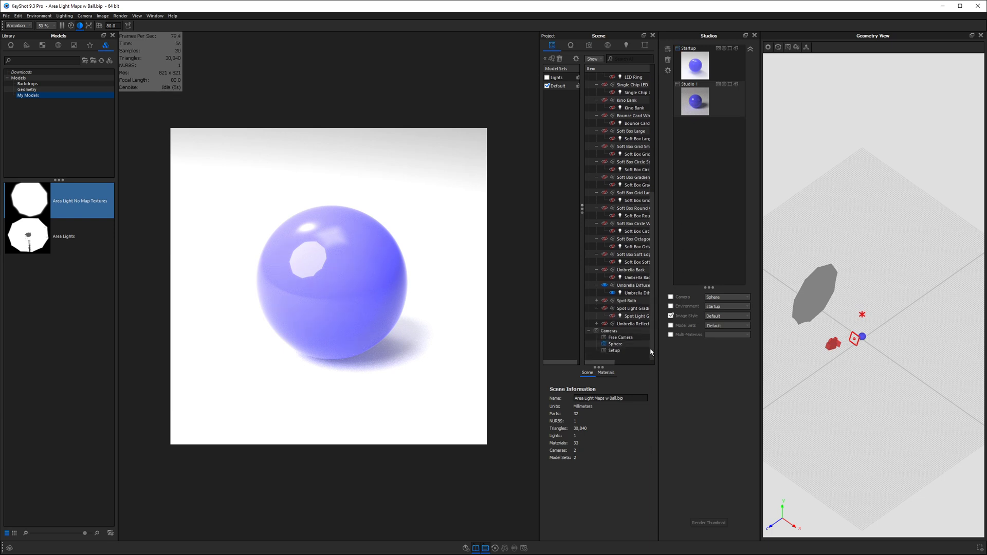
{"action": "scroll", "coordinate": [627, 154], "scroll_direction": "up", "scroll_amount": 4}
{"action": "left_click", "coordinate": [627, 146]}
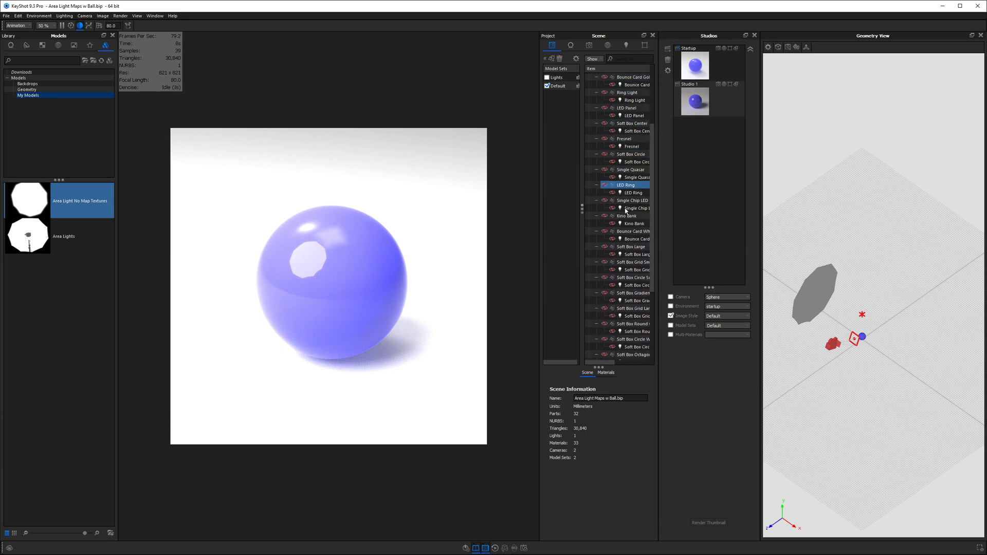
{"action": "scroll", "coordinate": [627, 155], "scroll_direction": "up", "scroll_amount": 5}
{"action": "left_click", "coordinate": [632, 137]}
{"action": "scroll", "coordinate": [628, 157], "scroll_direction": "down", "scroll_amount": 10}
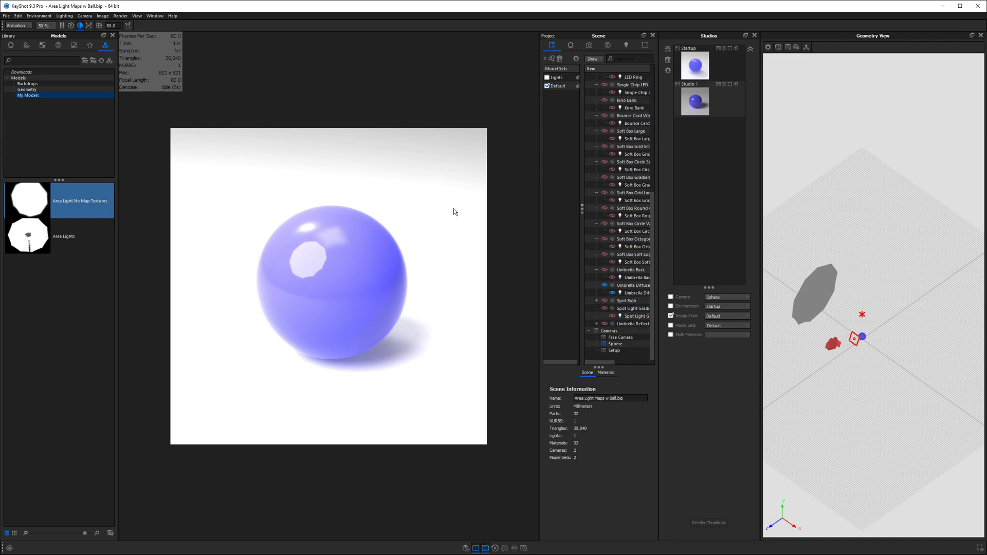
Add the Backdrop Ramp model from the Backdrops library to the scene and set its scale to 0.5.
{"action": "left_click", "coordinate": [49, 84]}
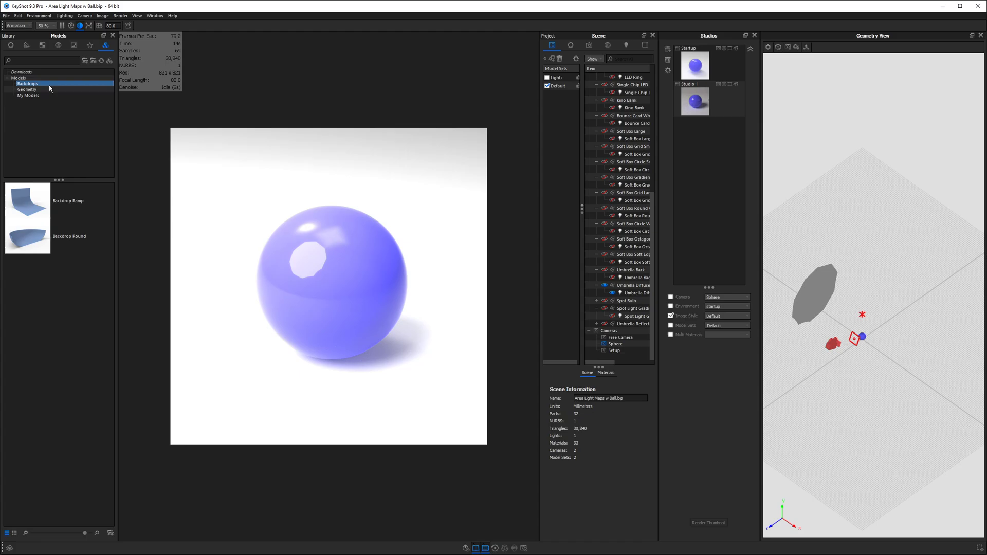
{"action": "left_click_drag", "start_coordinate": [28, 201], "coordinate": [272, 189]}
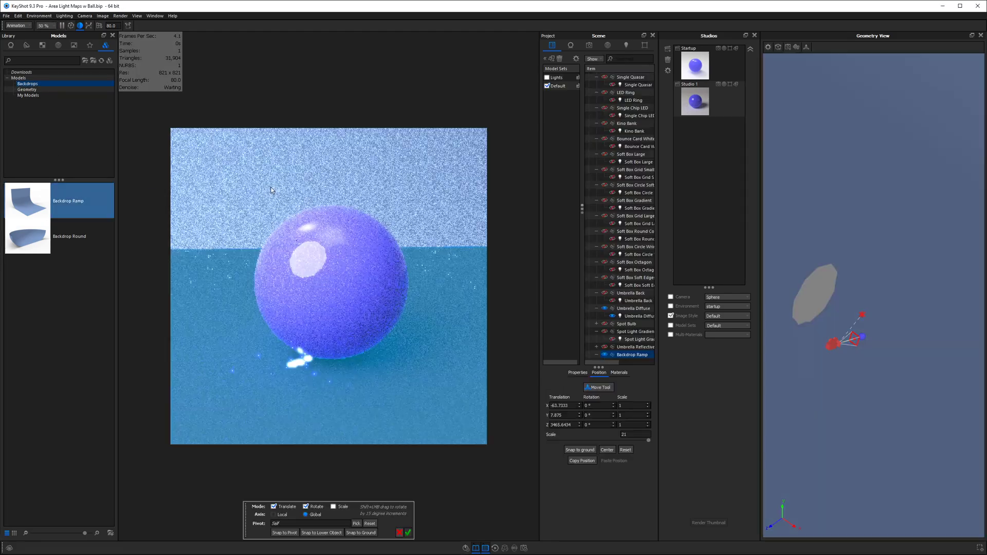
{"action": "scroll", "coordinate": [351, 249], "scroll_direction": "down", "scroll_amount": 20}
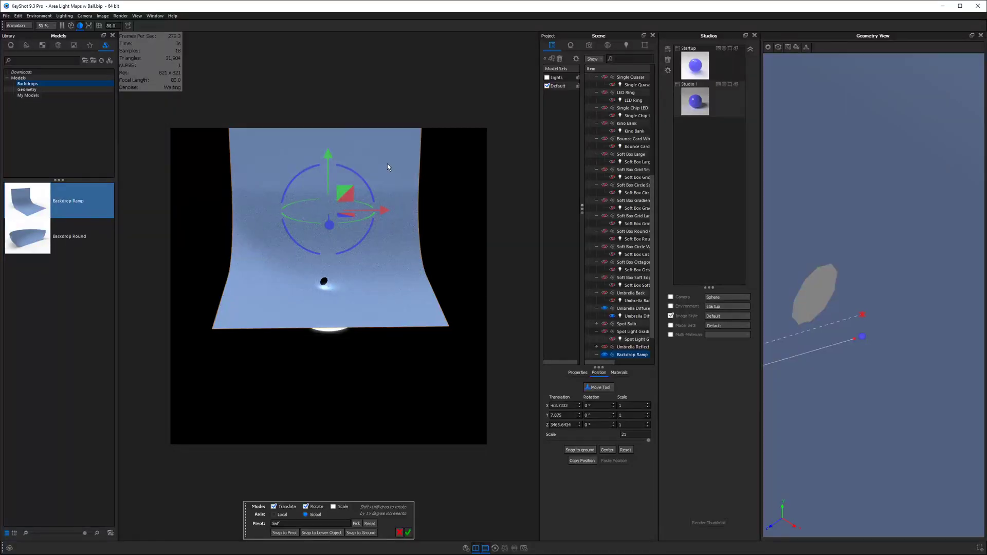
{"action": "left_click_drag", "start_coordinate": [403, 137], "coordinate": [418, 199]}
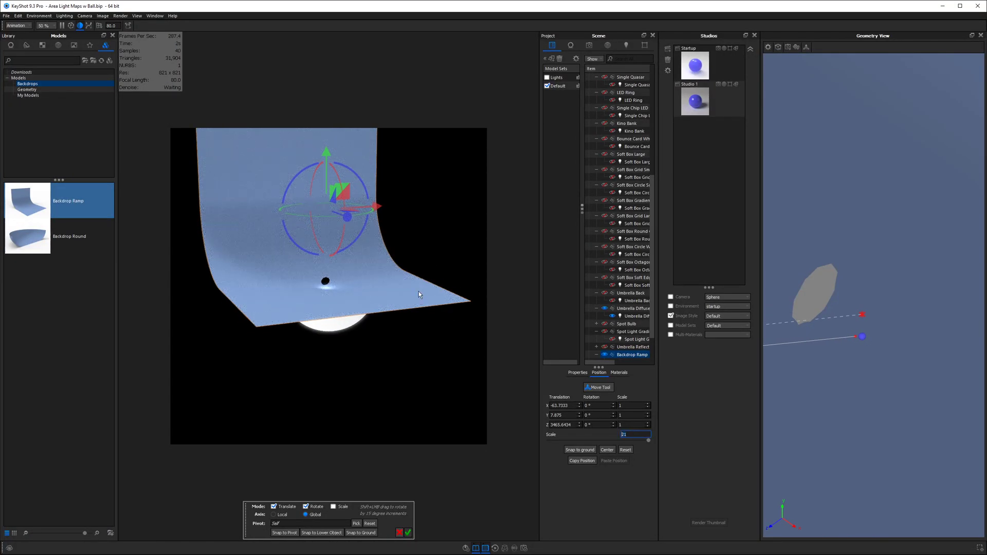
{"action": "key", "text": "Return"}
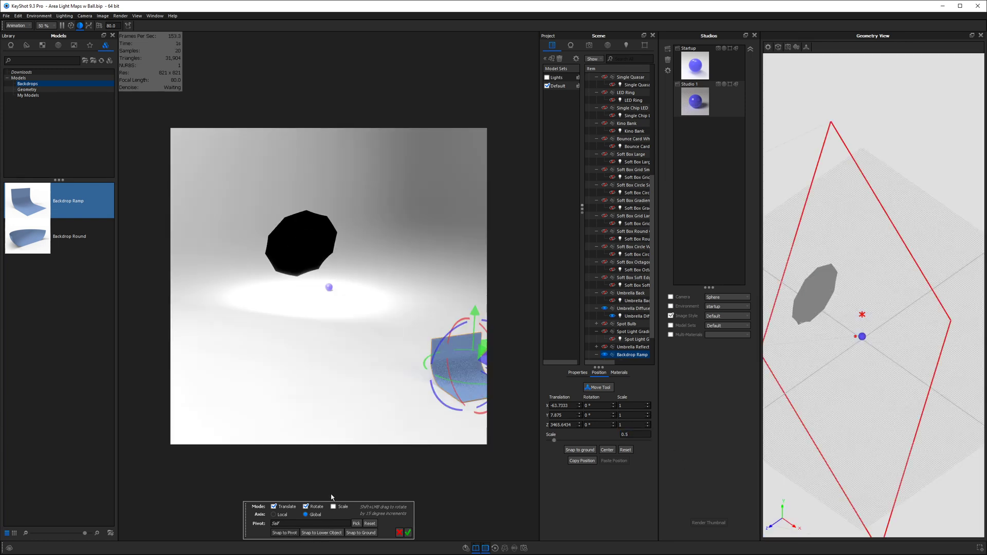
Snap the backdrop ramp to the ground and move it along Z toward the ball.
{"action": "left_click", "coordinate": [362, 533]}
{"action": "scroll", "coordinate": [418, 408], "scroll_direction": "down", "scroll_amount": 1}
{"action": "middle_click_drag", "start_coordinate": [418, 408], "coordinate": [311, 384]}
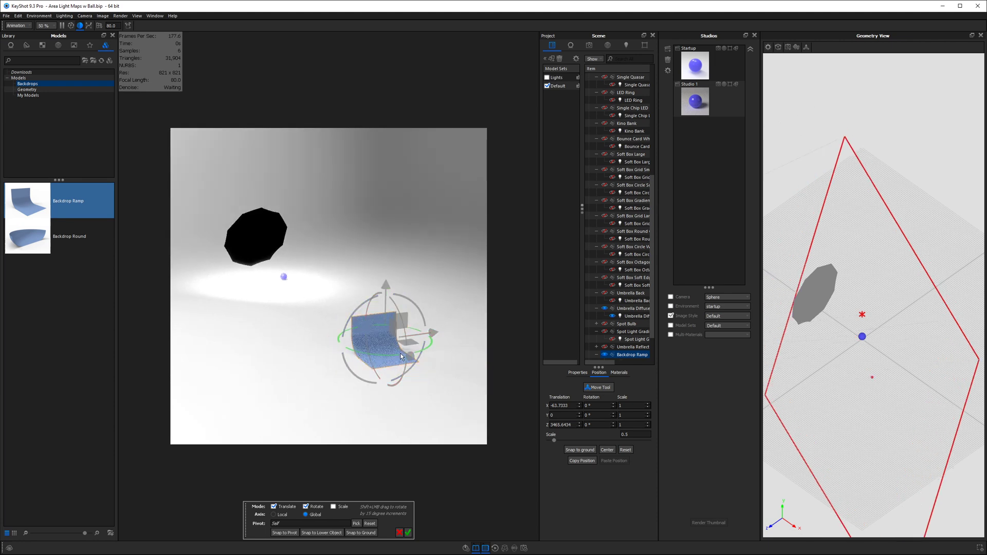
{"action": "left_click_drag", "start_coordinate": [401, 357], "coordinate": [437, 415]}
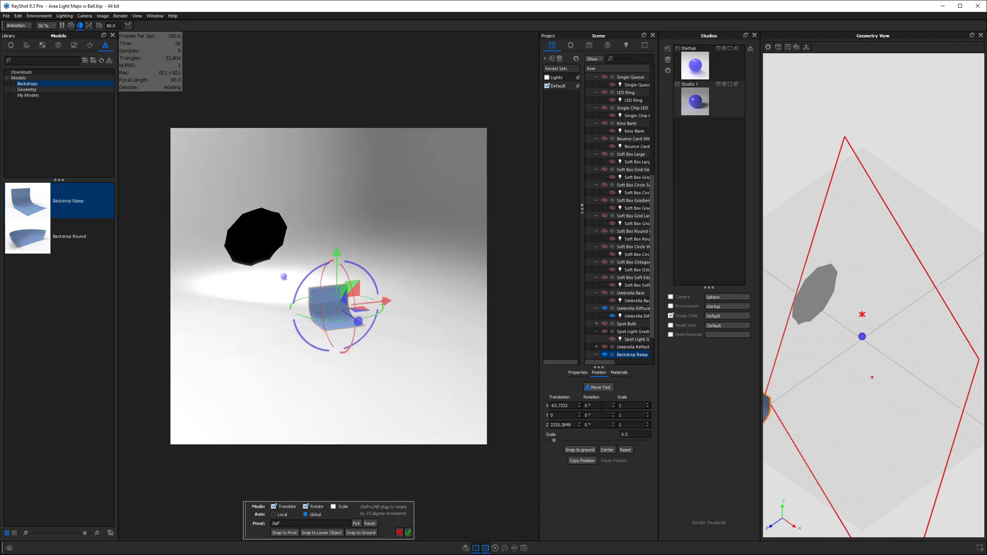
Set the backdrop ramp's scale to 1.5, move it along Z until it sits beneath the ball, and accept the placement.
{"action": "left_click_drag", "start_coordinate": [631, 435], "coordinate": [613, 435]}
{"action": "key", "text": "Return"}
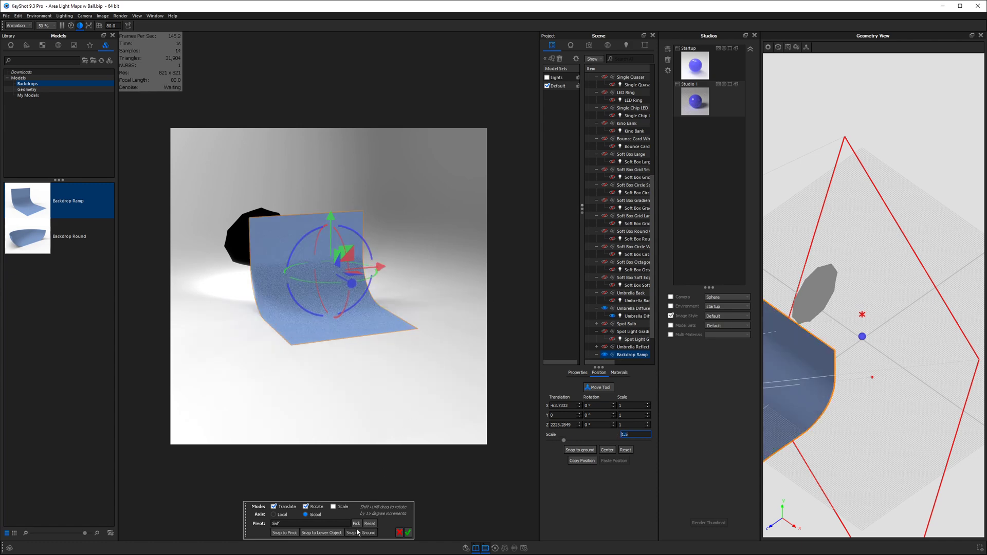
{"action": "left_click_drag", "start_coordinate": [301, 343], "coordinate": [420, 380]}
{"action": "left_click_drag", "start_coordinate": [477, 256], "coordinate": [344, 251]}
{"action": "left_click_drag", "start_coordinate": [440, 320], "coordinate": [261, 327]}
{"action": "left_click_drag", "start_coordinate": [257, 280], "coordinate": [409, 463]}
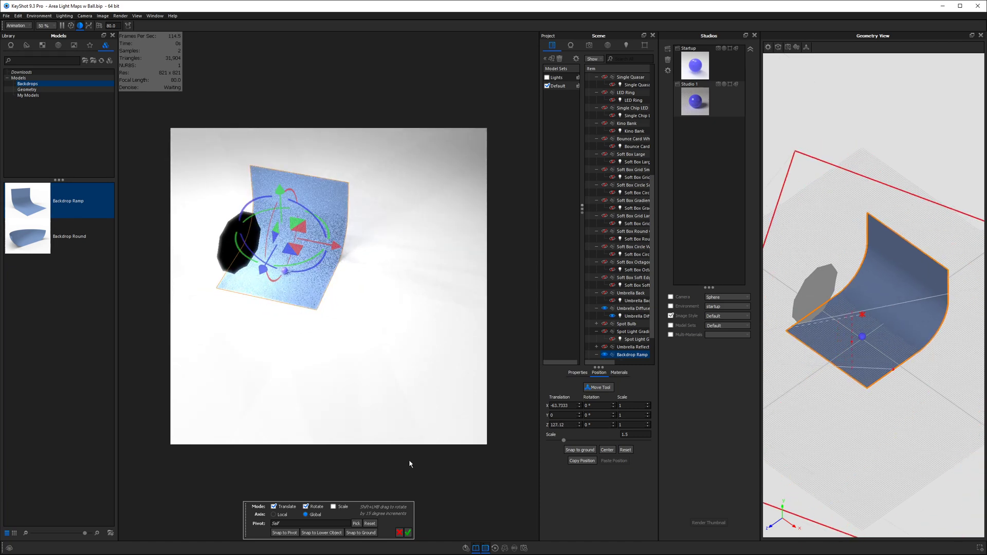
{"action": "left_click", "coordinate": [408, 532]}
Change the Backdrop Ramp material's diffuse color to white, with saturation 0% and value 100%.
{"action": "double_click", "coordinate": [328, 244]}
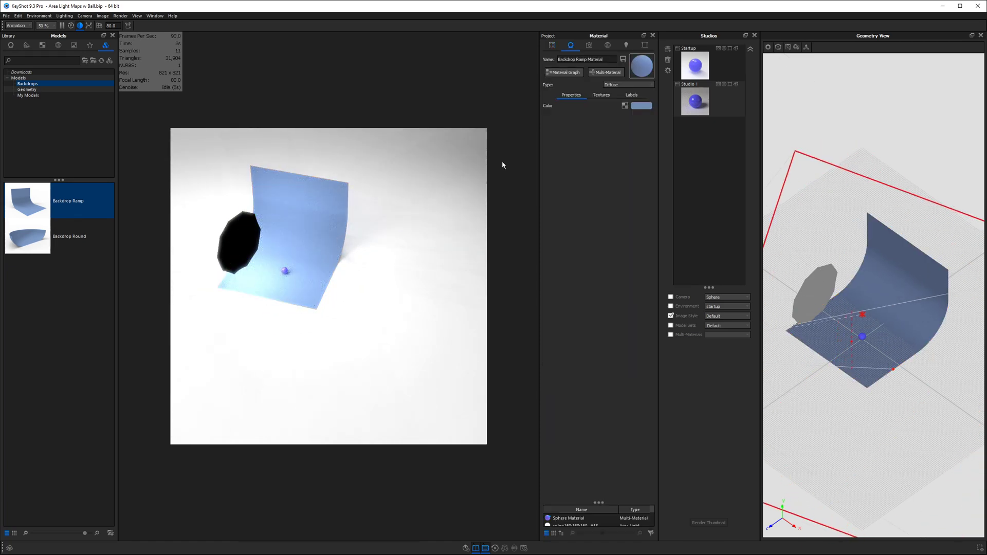
{"action": "left_click", "coordinate": [642, 106]}
{"action": "left_click_drag", "start_coordinate": [551, 57], "coordinate": [496, 28]}
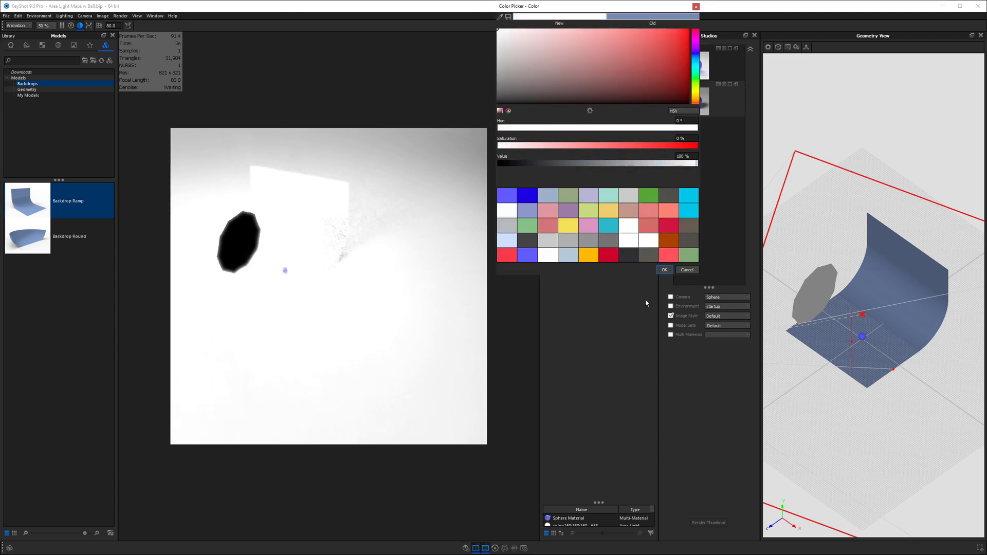
{"action": "left_click", "coordinate": [663, 270]}
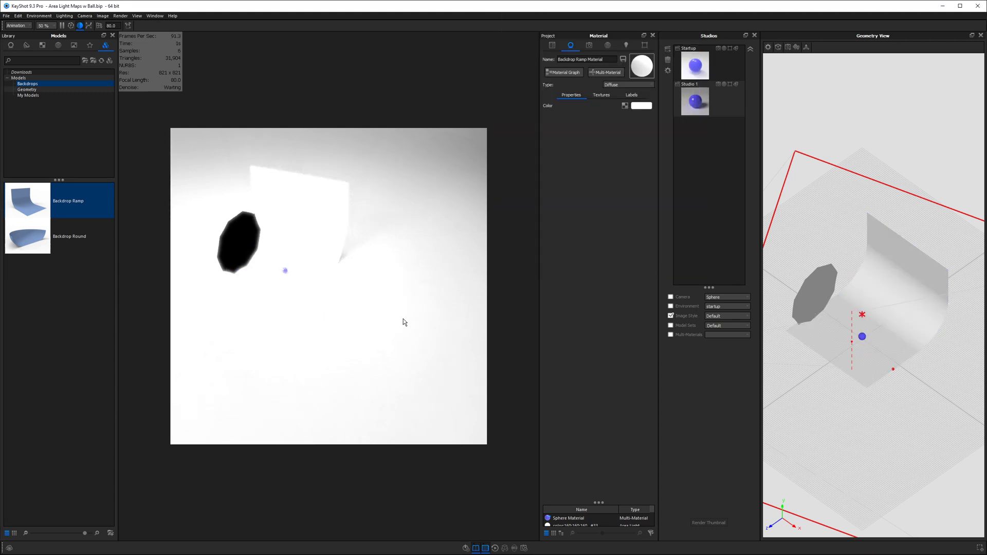
Switch to the Sphere camera and set the startup environment's brightness to 0.
{"action": "left_click", "coordinate": [589, 45]}
{"action": "left_click", "coordinate": [569, 63]}
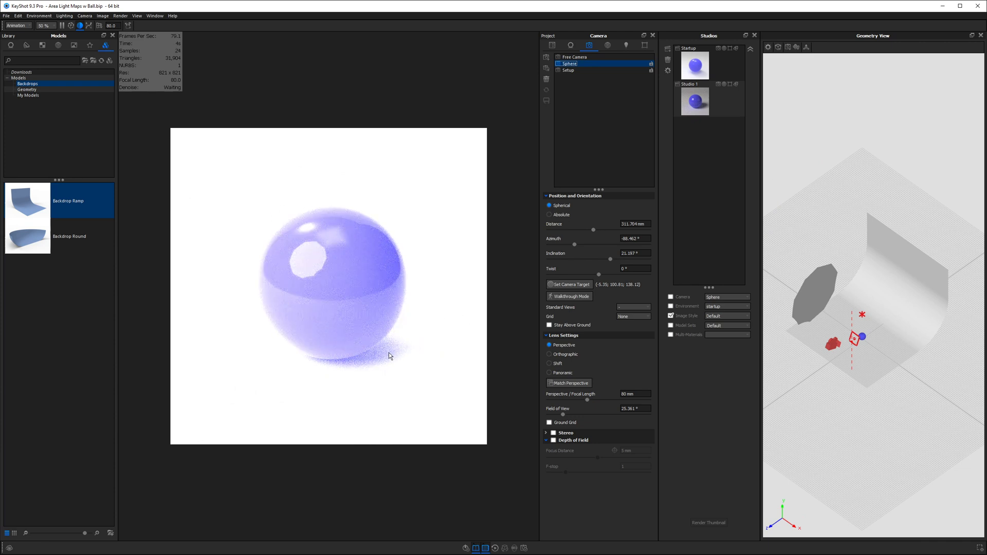
{"action": "left_click", "coordinate": [608, 45]}
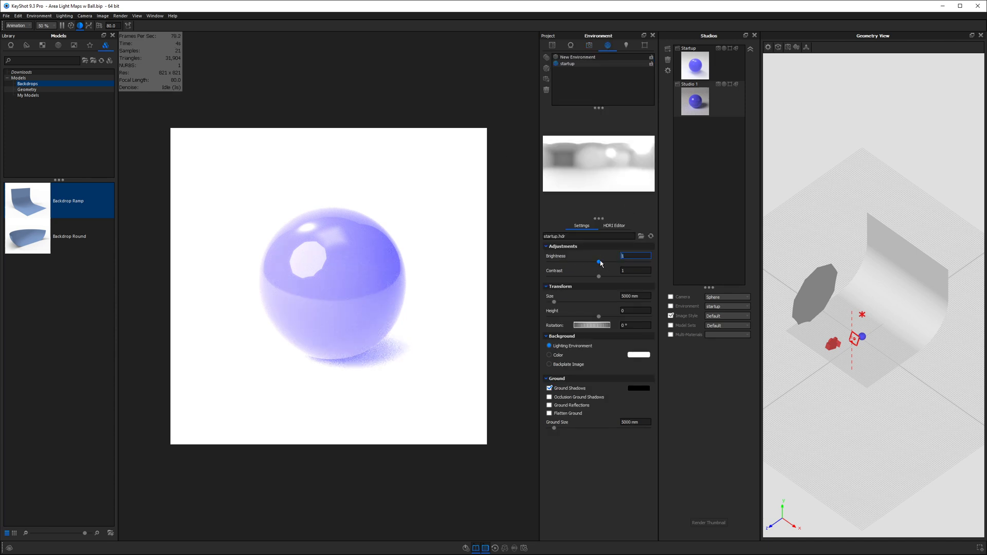
{"action": "left_click_drag", "start_coordinate": [599, 262], "coordinate": [500, 261]}
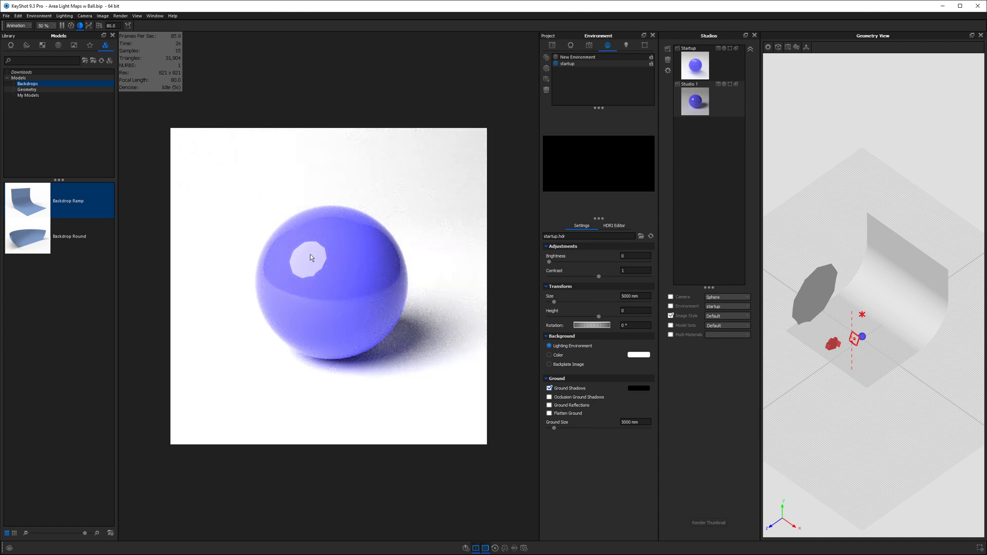
Set the power of the Umbrella Diffuse area light to 6300 lumens.
{"action": "left_click", "coordinate": [553, 46]}
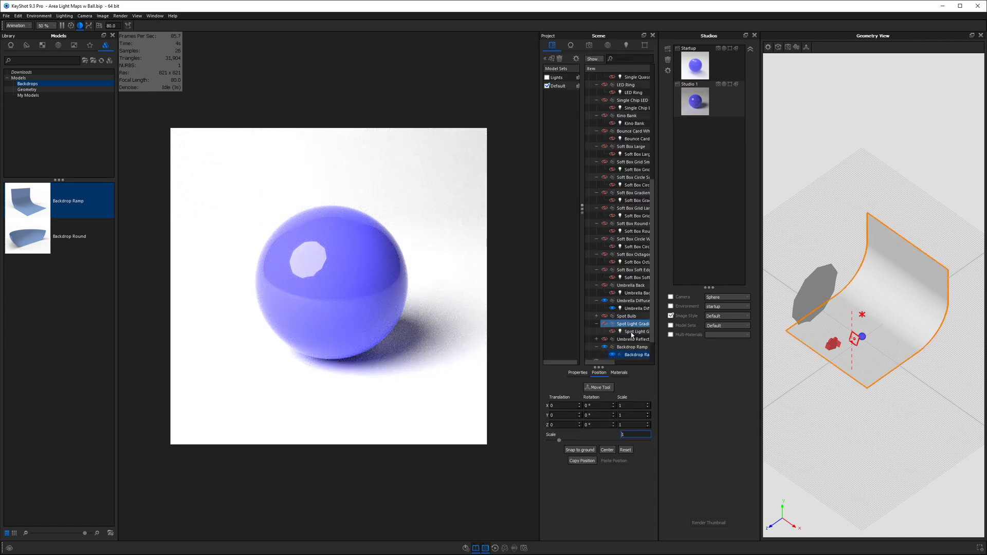
{"action": "scroll", "coordinate": [634, 298], "scroll_direction": "down", "scroll_amount": 1}
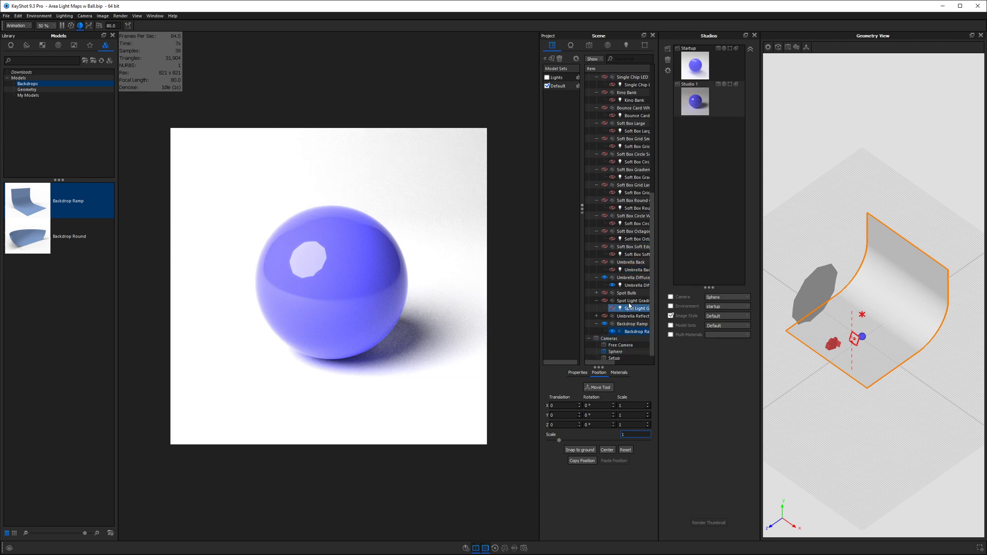
{"action": "double_click", "coordinate": [627, 283]}
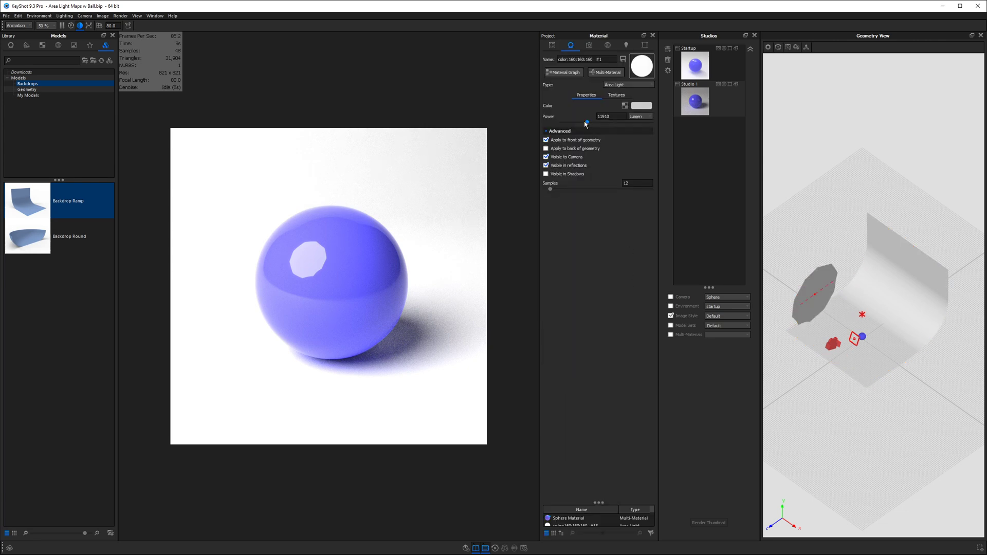
{"action": "left_click_drag", "start_coordinate": [585, 124], "coordinate": [567, 123]}
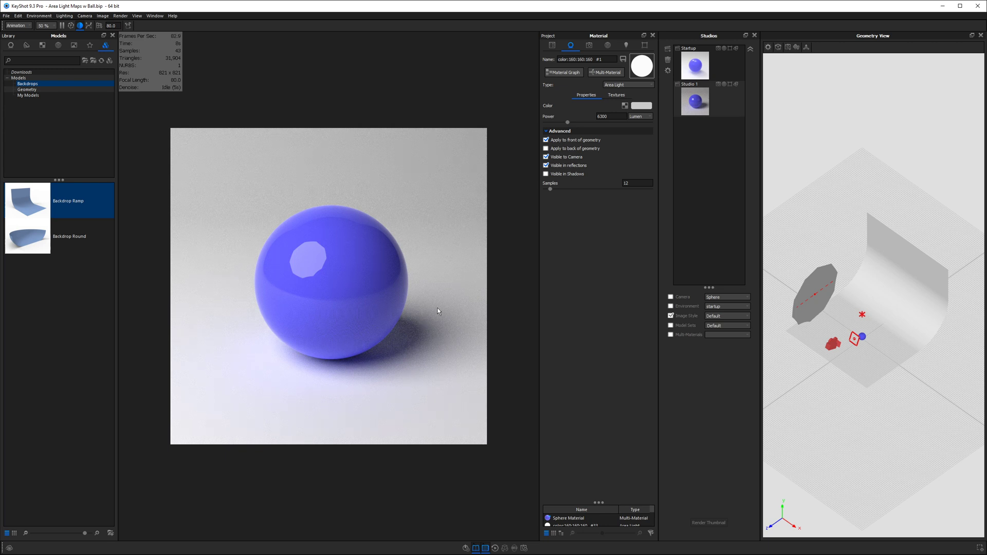
Hide the Umbrella Diffuse light, try a circular soft box in its place, and show only the large grid soft box instead.
{"action": "left_click", "coordinate": [552, 46]}
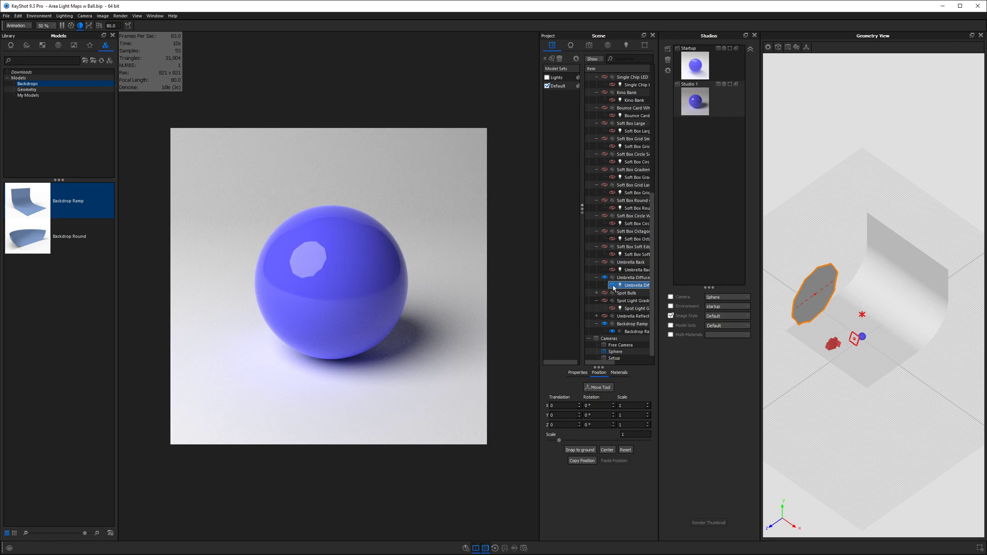
{"action": "left_click", "coordinate": [605, 231]}
{"action": "left_click", "coordinate": [605, 215]}
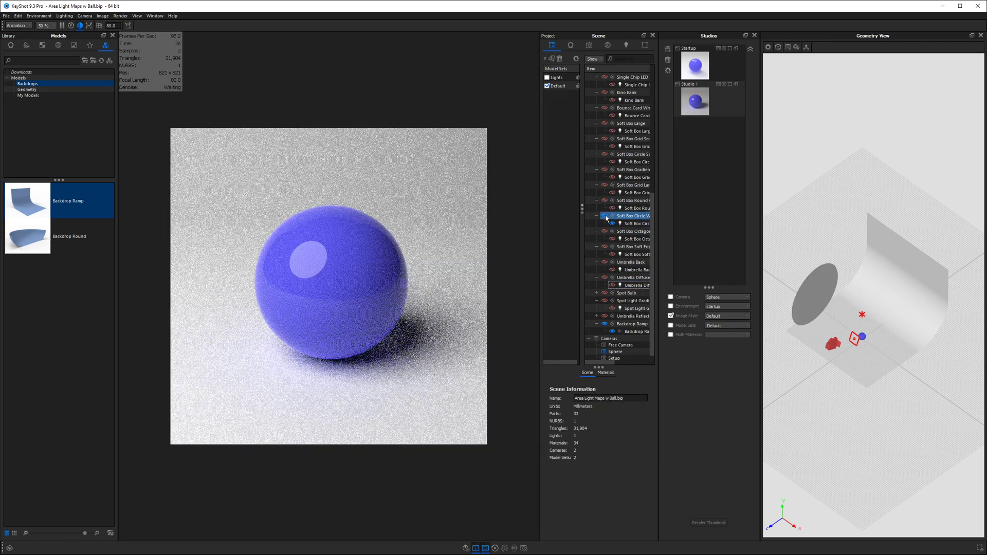
{"action": "left_click", "coordinate": [605, 216]}
{"action": "left_click", "coordinate": [605, 185]}
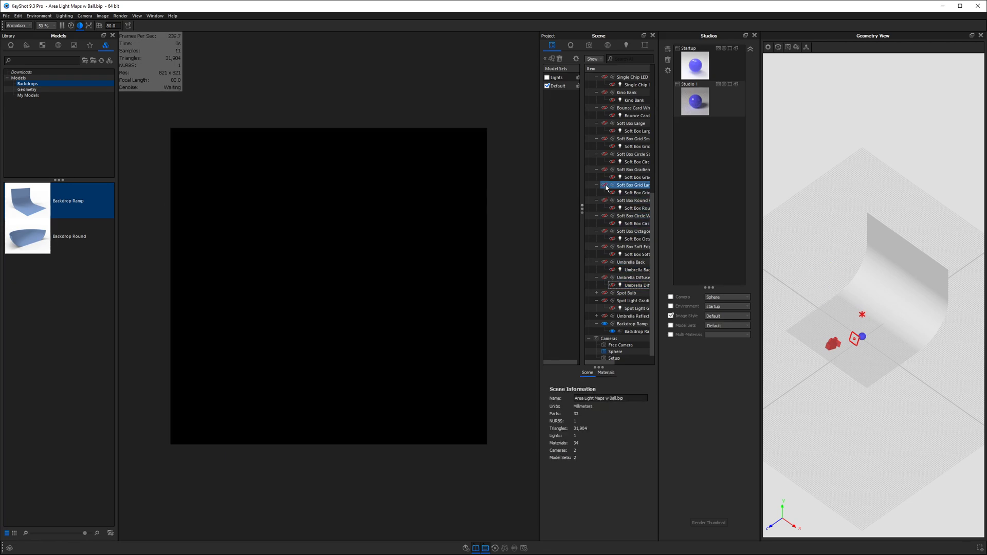
{"action": "left_click", "coordinate": [620, 192]}
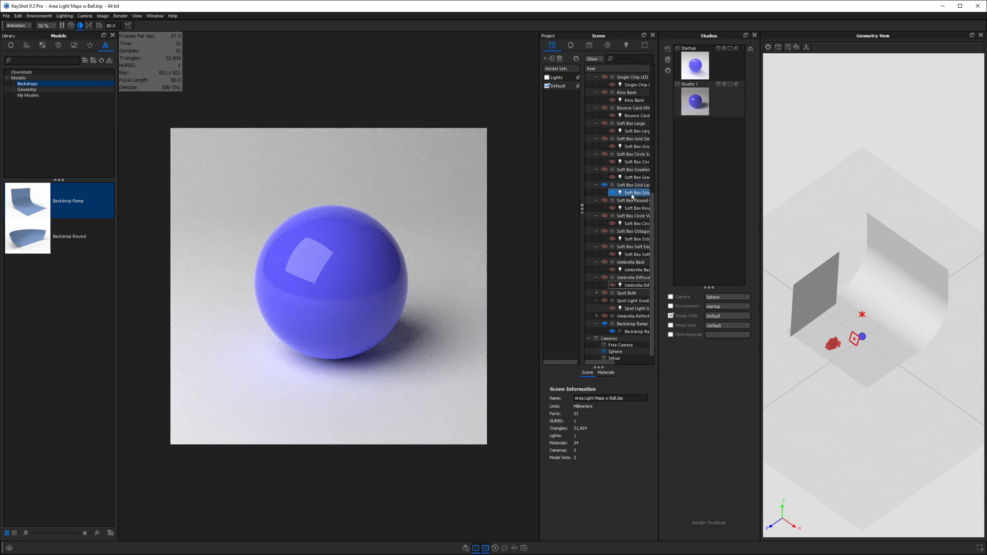
Set the Sphere as the large grid soft box's move pivot and rotate the light around the ball to its opposite side.
{"action": "mouse_move", "coordinate": [819, 122]}
{"action": "left_mouse_down"}
{"action": "mouse_move", "coordinate": [869, 89]}
{"action": "mouse_move", "coordinate": [835, 81]}
{"action": "mouse_move", "coordinate": [841, 97]}
{"action": "mouse_move", "coordinate": [801, 119]}
{"action": "left_mouse_up"}
{"action": "left_click", "coordinate": [801, 120]}
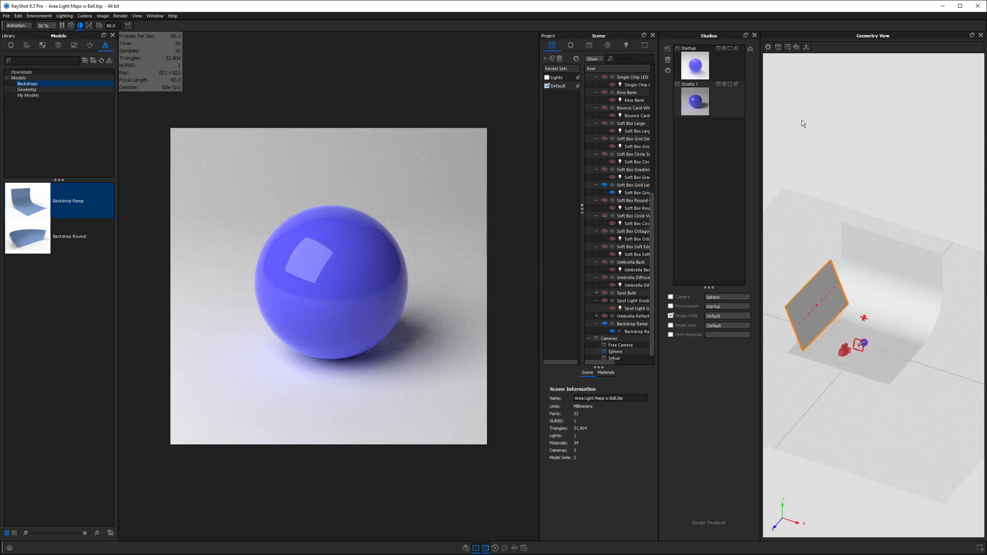
{"action": "left_click", "coordinate": [819, 288]}
{"action": "right_click", "coordinate": [819, 288]}
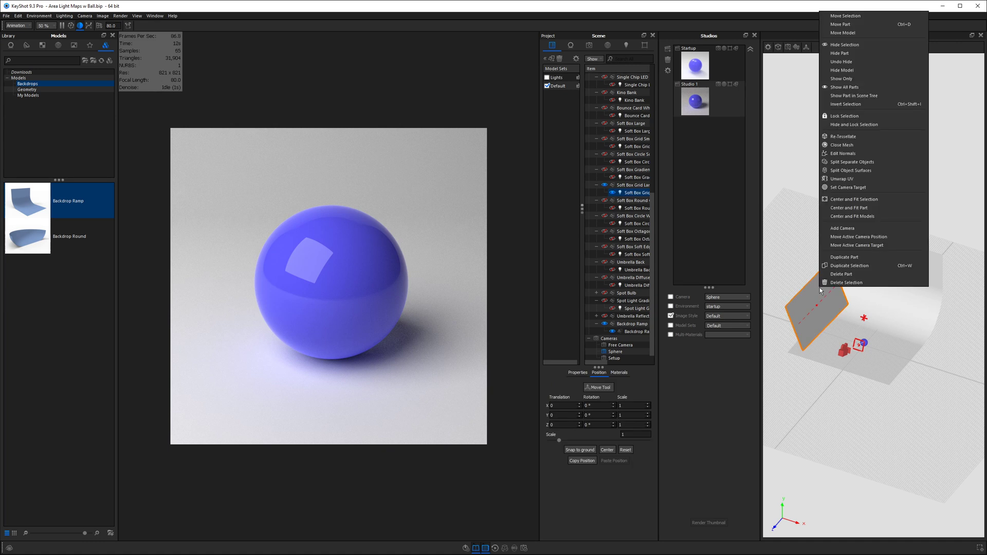
{"action": "left_click", "coordinate": [844, 16]}
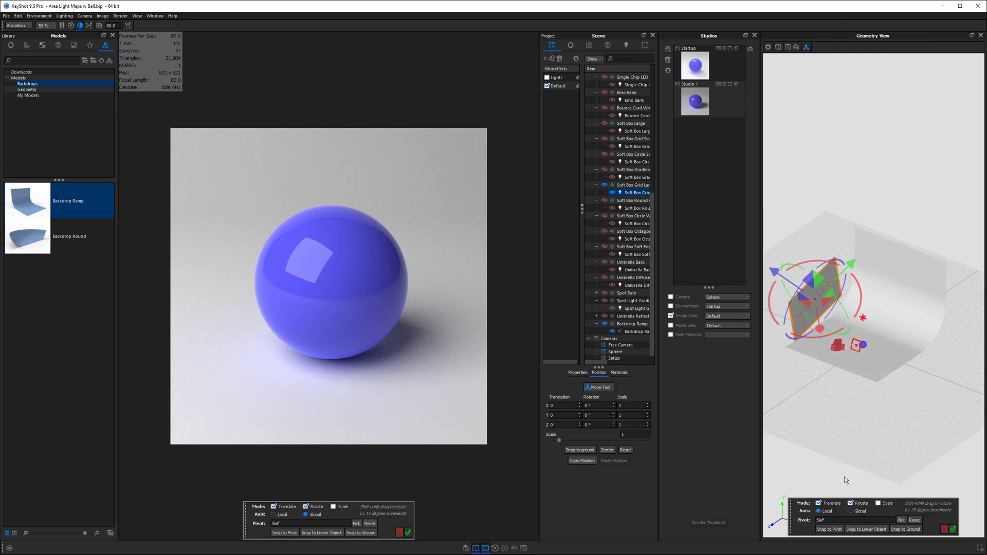
{"action": "left_click", "coordinate": [901, 519]}
{"action": "left_click", "coordinate": [605, 265]}
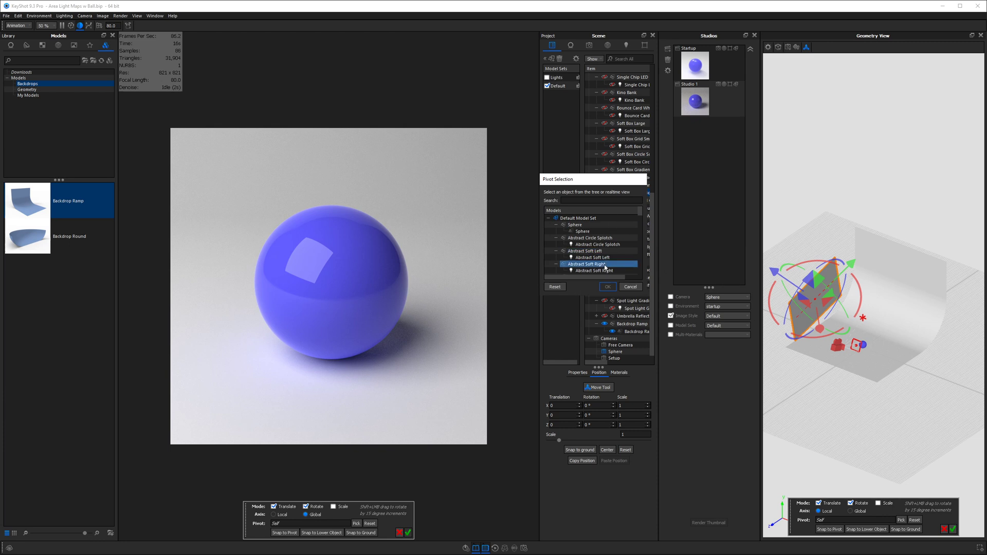
{"action": "left_click", "coordinate": [864, 347]}
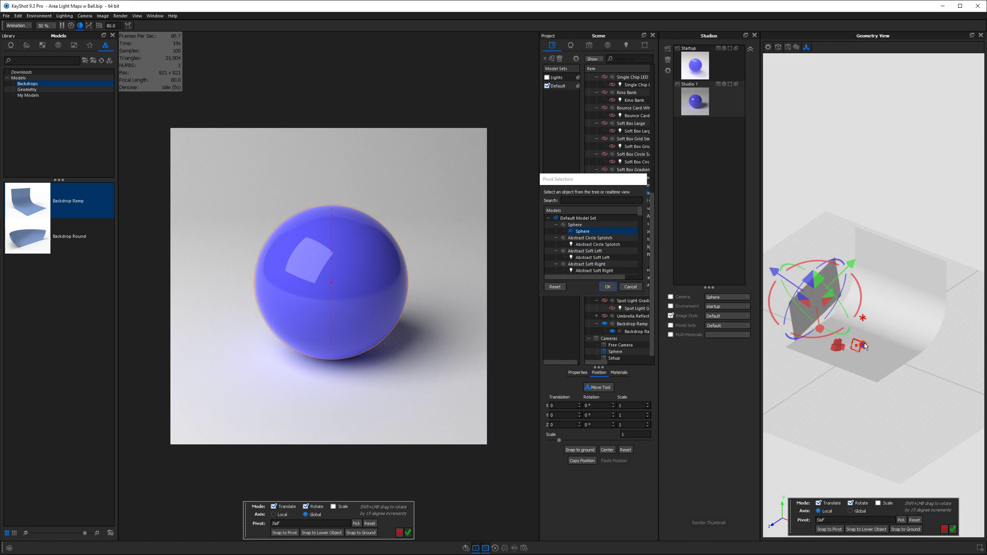
{"action": "left_click", "coordinate": [604, 287]}
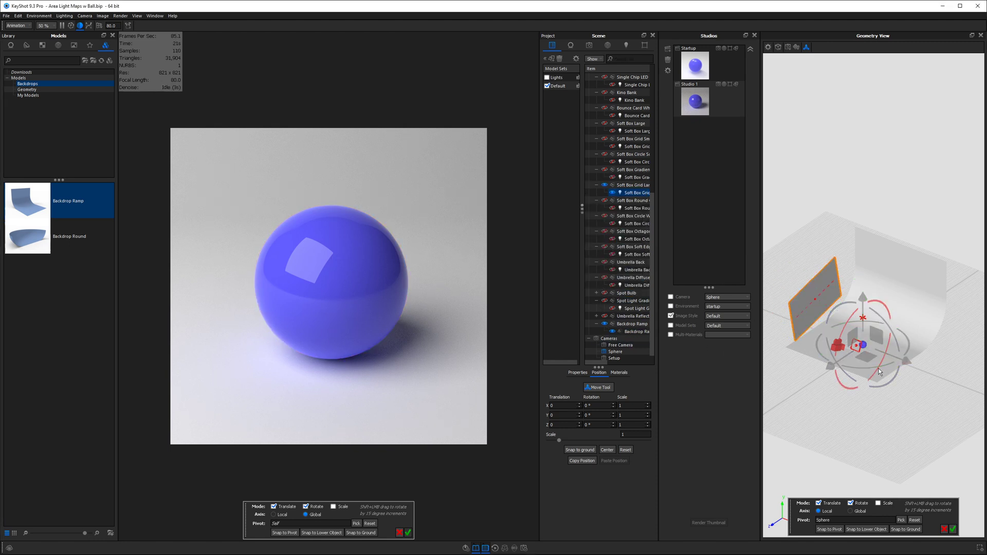
{"action": "left_click_drag", "start_coordinate": [882, 365], "coordinate": [877, 217]}
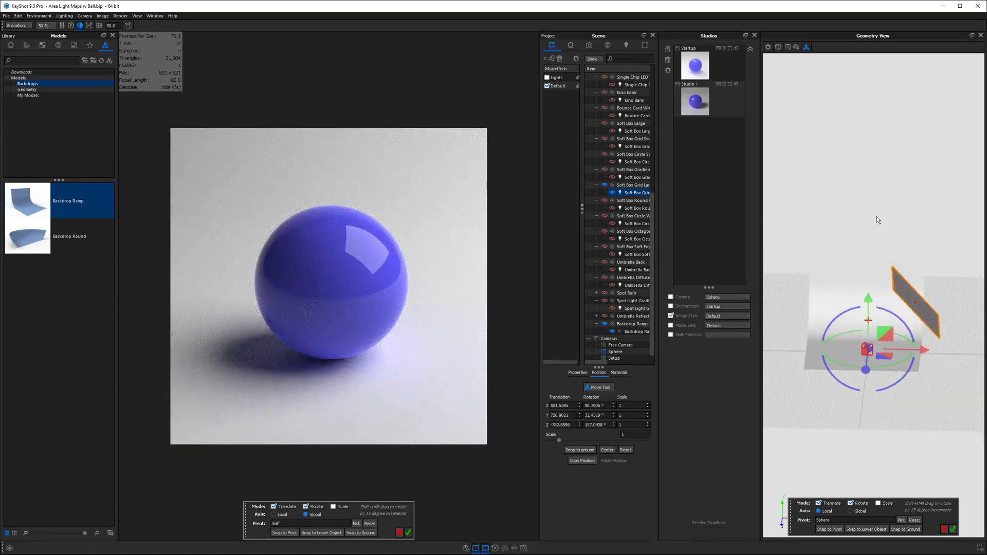
{"action": "left_click_drag", "start_coordinate": [882, 366], "coordinate": [898, 369]}
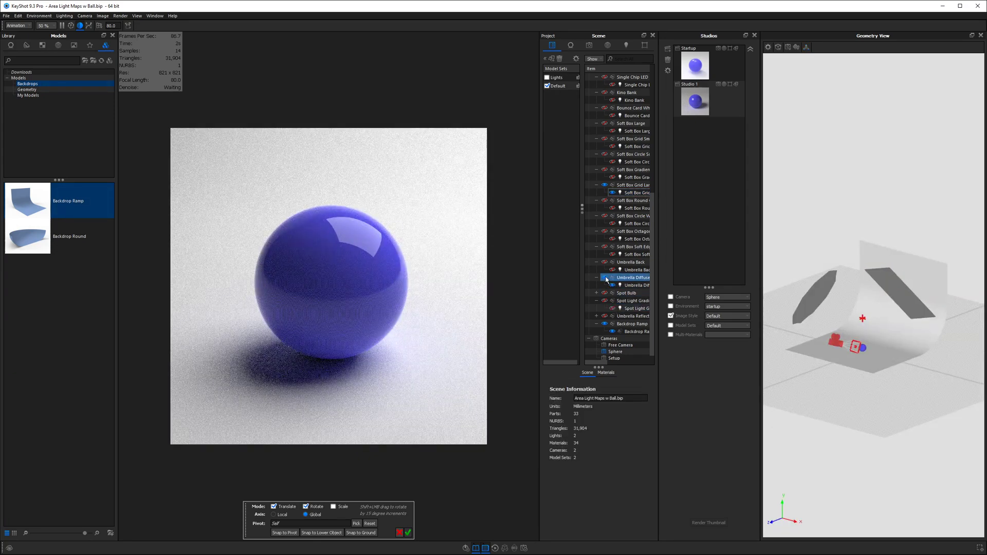
Activate Studio 1, examine its area lights around the ball and backdrop, and show the My Models library folder.
{"action": "left_click", "coordinate": [704, 98]}
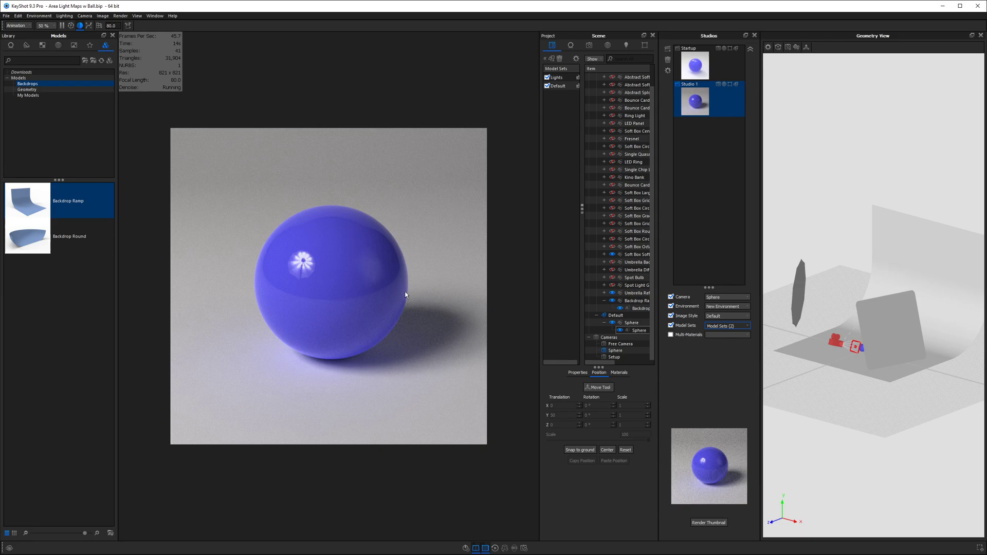
{"action": "scroll", "coordinate": [405, 291], "scroll_direction": "down", "scroll_amount": 15}
{"action": "middle_click_drag", "start_coordinate": [403, 267], "coordinate": [431, 293]}
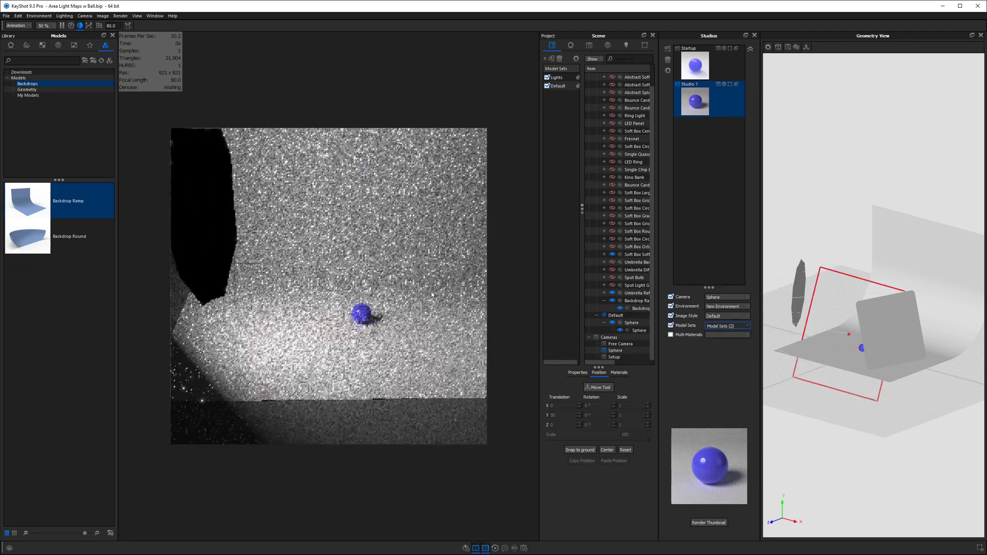
{"action": "left_click", "coordinate": [28, 95]}
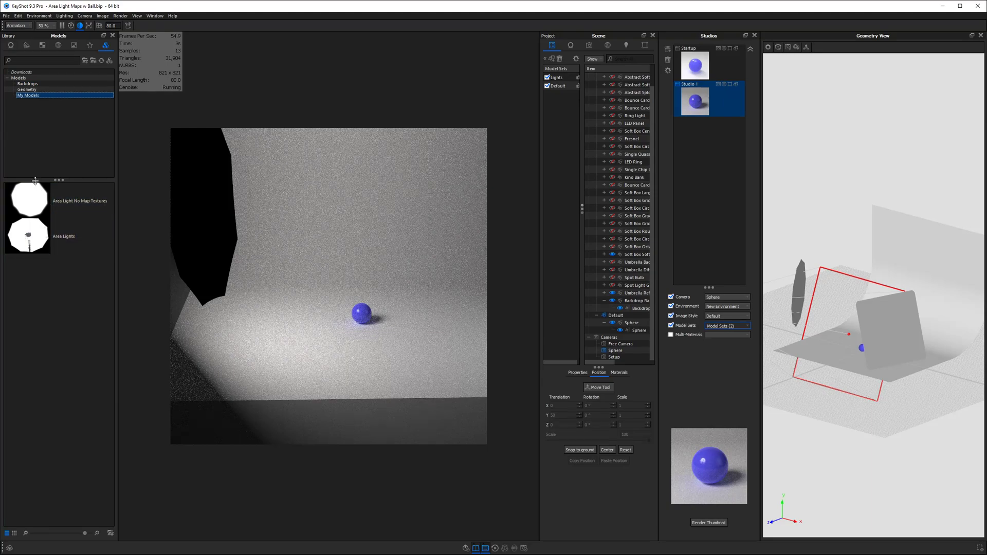
{"action": "left_click_drag", "start_coordinate": [49, 206], "coordinate": [338, 185]}
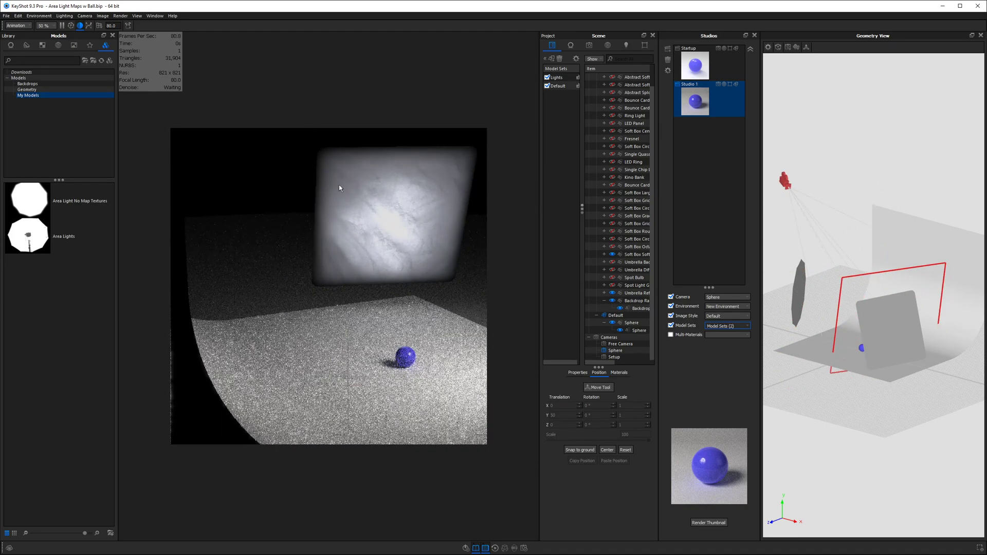
View the area lights around the ball from another side, and show an enlarged list of the Area Light Maps textures.
{"action": "middle_click_drag", "start_coordinate": [339, 184], "coordinate": [276, 189]}
{"action": "scroll", "coordinate": [368, 249], "scroll_direction": "down", "scroll_amount": 4}
{"action": "left_click_drag", "start_coordinate": [368, 249], "coordinate": [351, 285]}
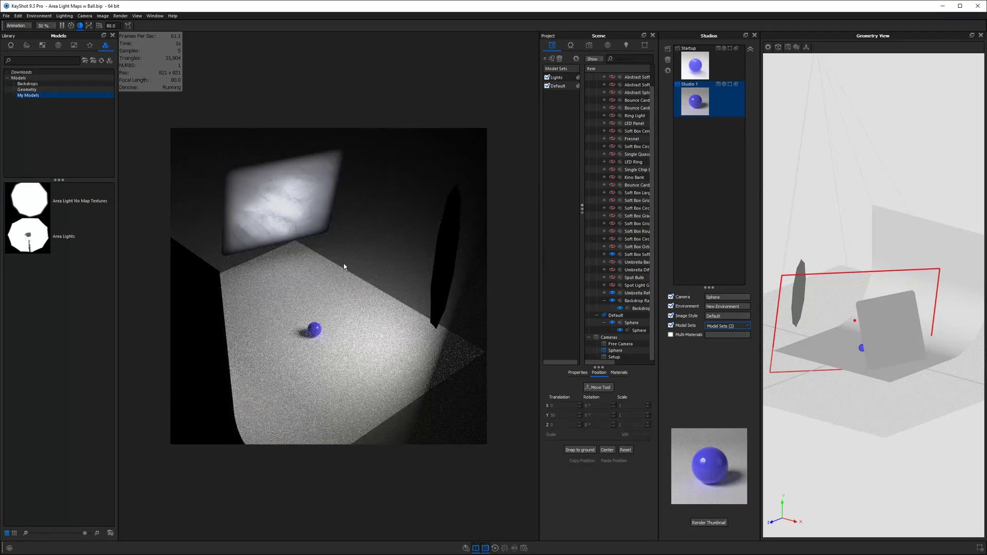
{"action": "left_click", "coordinate": [44, 45]}
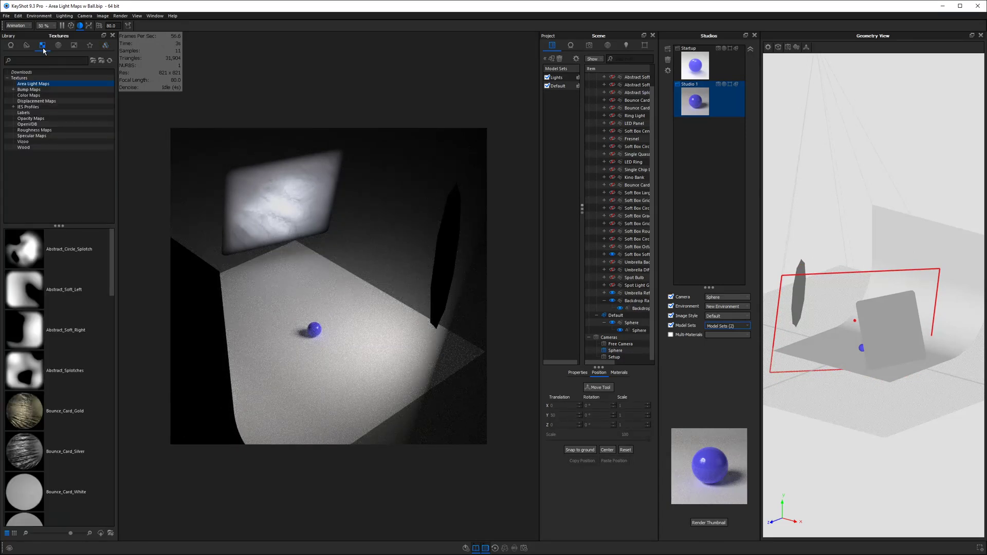
{"action": "left_click_drag", "start_coordinate": [65, 224], "coordinate": [69, 157]}
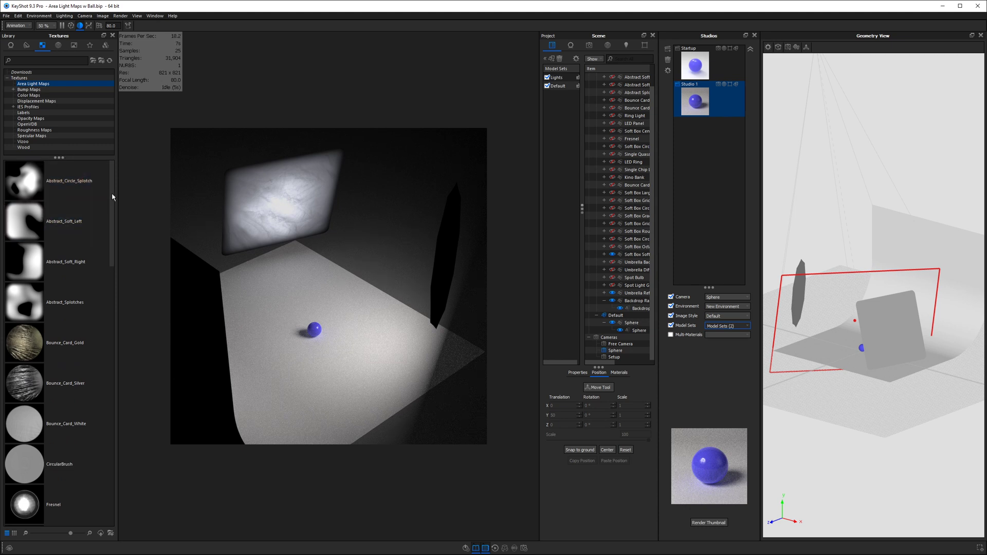
Switch to the web browser and examine the Greyscalegorilla Area Light Maps product page, including the included maps and the example renders.
{"action": "key", "text": "alt+Tab"}
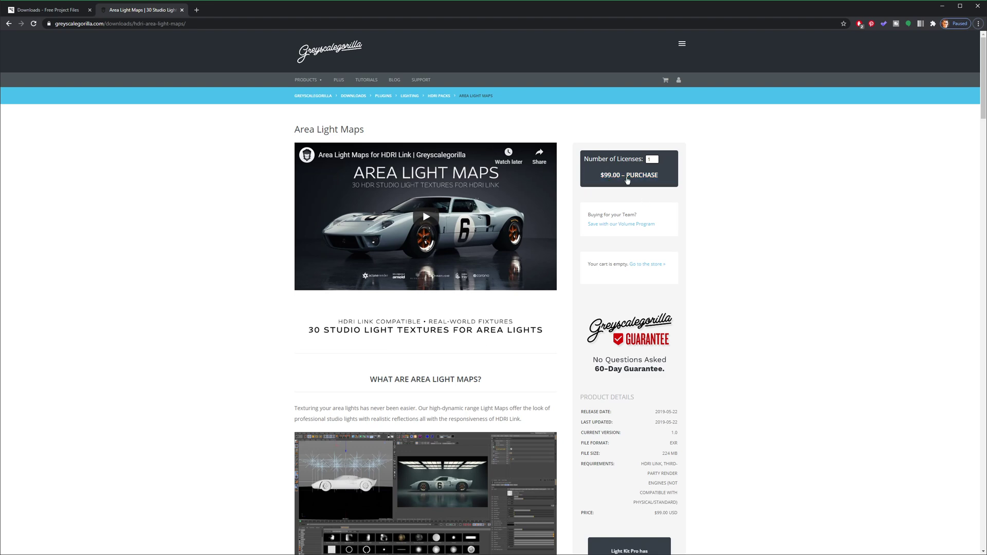
{"action": "scroll", "coordinate": [260, 216], "scroll_direction": "down", "scroll_amount": 9}
{"action": "scroll", "coordinate": [260, 221], "scroll_direction": "down", "scroll_amount": 9}
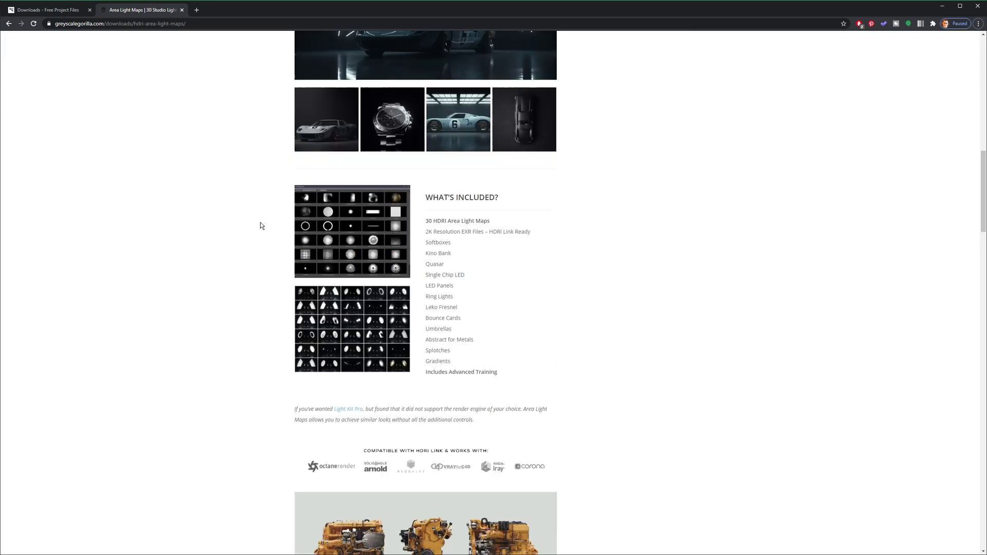
{"action": "scroll", "coordinate": [261, 223], "scroll_direction": "down", "scroll_amount": 5}
{"action": "scroll", "coordinate": [260, 226], "scroll_direction": "down", "scroll_amount": 5}
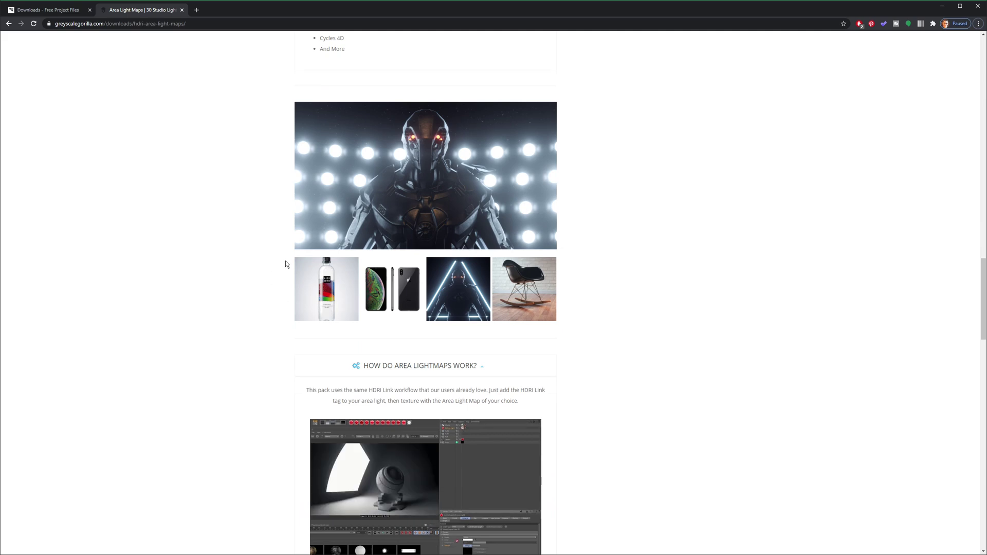
{"action": "scroll", "coordinate": [285, 262], "scroll_direction": "down", "scroll_amount": 9}
{"action": "scroll", "coordinate": [291, 294], "scroll_direction": "down", "scroll_amount": 12}
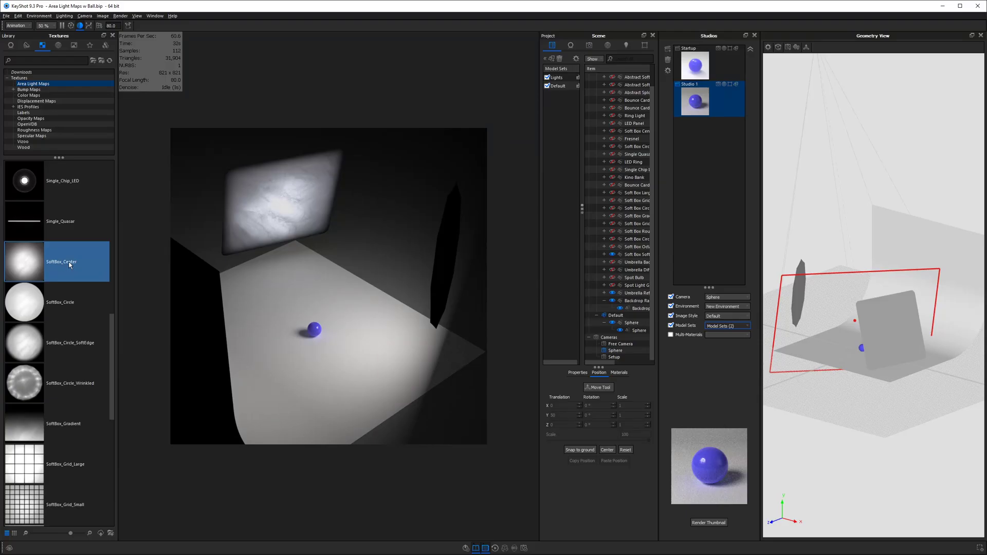
Switch back to KeyShot and look through the Area Light Maps textures, from the soft boxes to the umbrellas.
{"action": "mouse_move", "coordinate": [69, 265]}
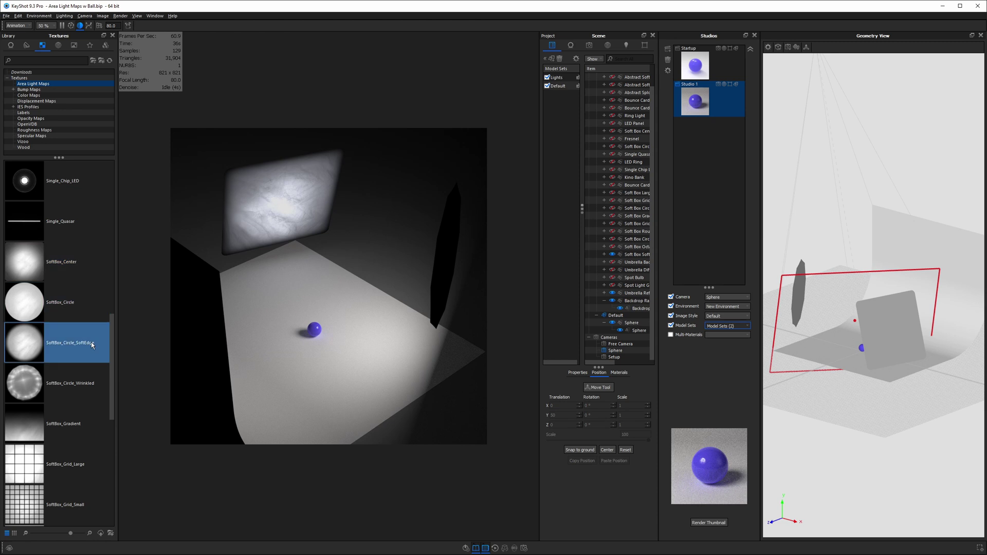
{"action": "scroll", "coordinate": [109, 288], "scroll_direction": "up", "scroll_amount": 3}
{"action": "left_click_drag", "start_coordinate": [109, 288], "coordinate": [117, 405]}
{"action": "scroll", "coordinate": [62, 411], "scroll_direction": "down", "scroll_amount": 2}
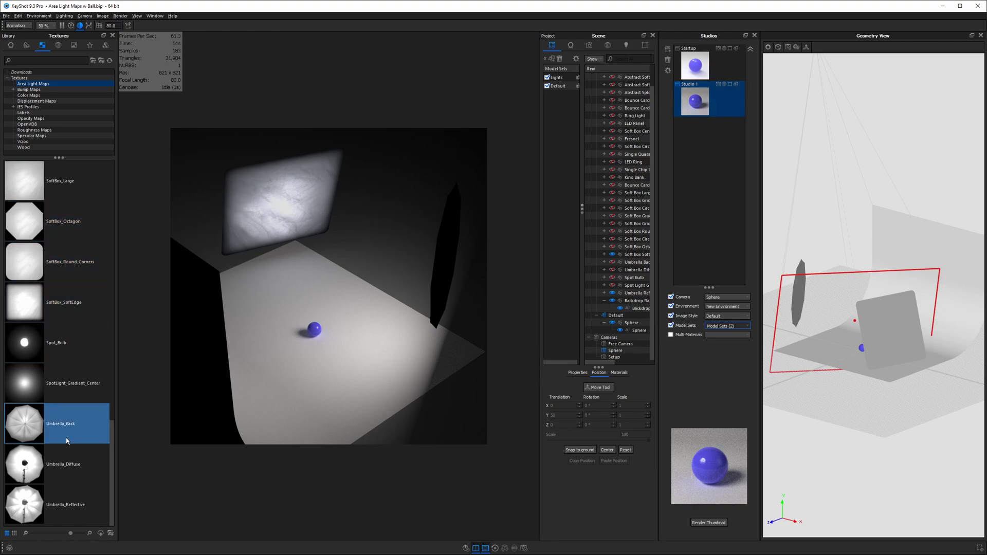
Bring the ball back into a close camera view and switch its multi-material to Chrome.
{"action": "left_click_drag", "start_coordinate": [400, 231], "coordinate": [345, 358]}
{"action": "middle_click_drag", "start_coordinate": [345, 358], "coordinate": [479, 49]}
{"action": "scroll", "coordinate": [448, 232], "scroll_direction": "up", "scroll_amount": 8}
{"action": "middle_click_drag", "start_coordinate": [445, 257], "coordinate": [355, 310]}
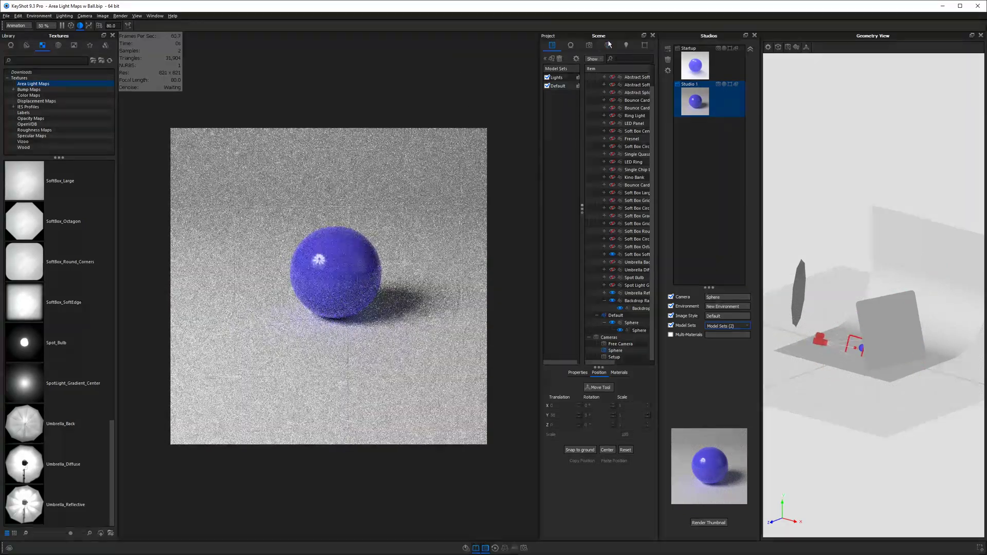
{"action": "double_click", "coordinate": [337, 259]}
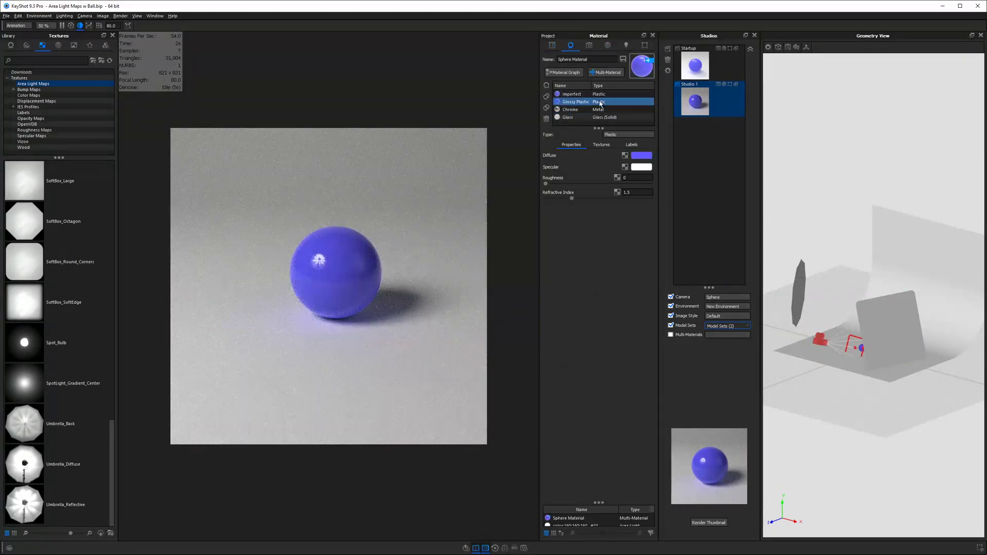
{"action": "left_click", "coordinate": [585, 110]}
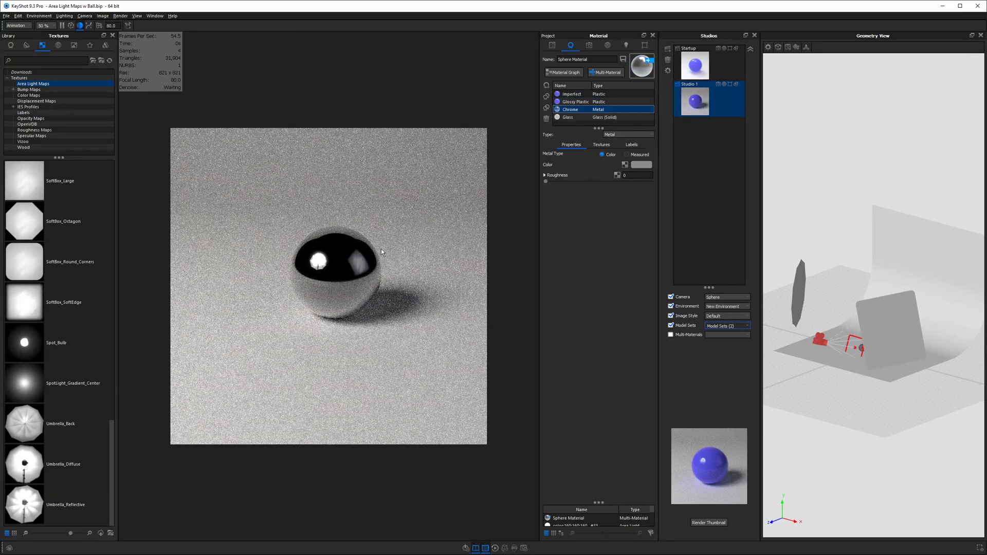
Raise the New Environment's brightness to 0.922 and examine the lights reflected in the chrome ball.
{"action": "left_click", "coordinate": [606, 45]}
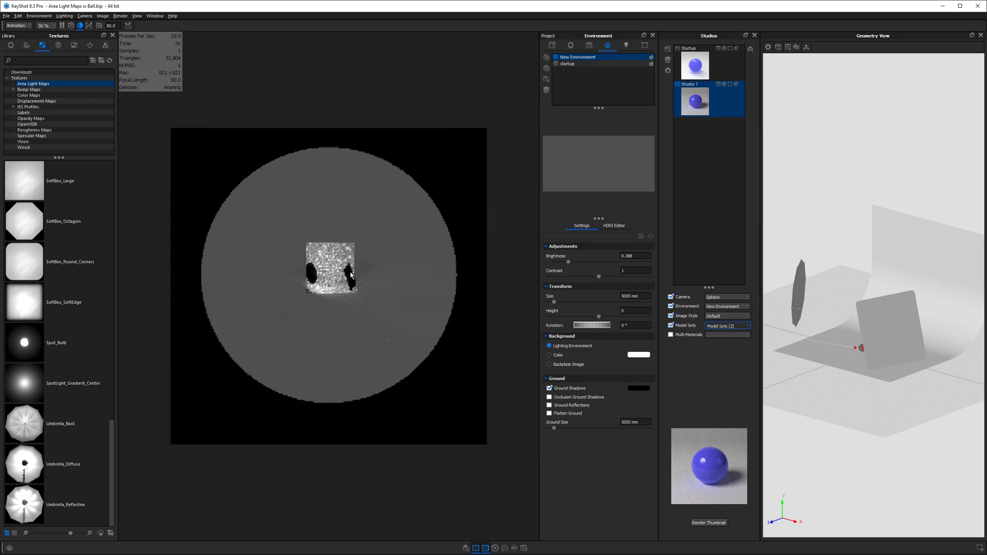
{"action": "scroll", "coordinate": [345, 280], "scroll_direction": "up", "scroll_amount": 1}
{"action": "left_click_drag", "start_coordinate": [568, 262], "coordinate": [595, 262]}
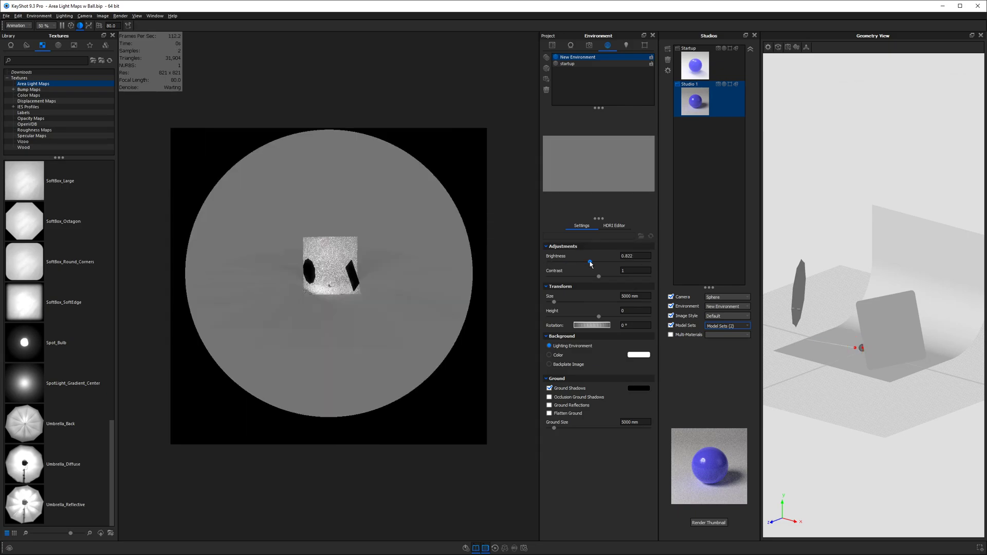
{"action": "scroll", "coordinate": [333, 297], "scroll_direction": "up", "scroll_amount": 5}
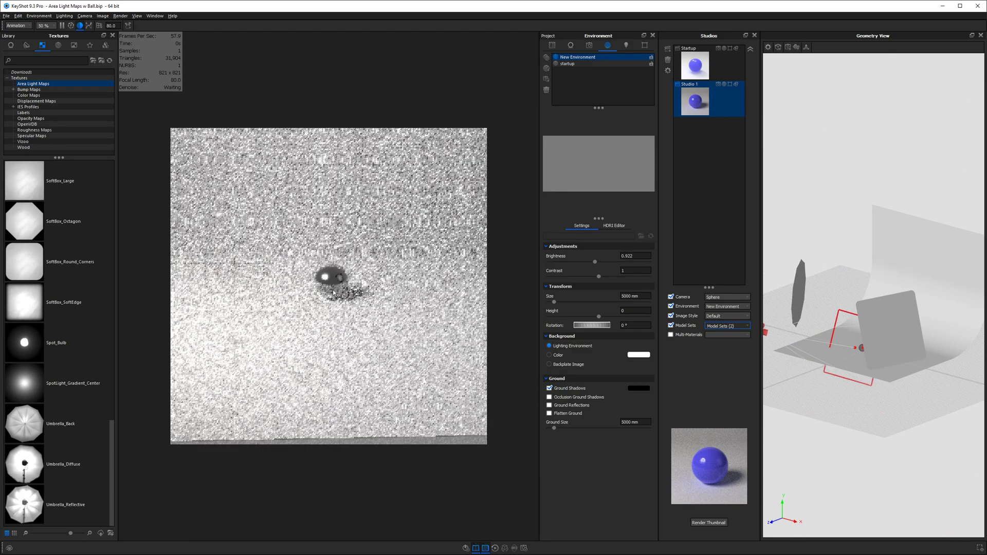
{"action": "scroll", "coordinate": [333, 293], "scroll_direction": "up", "scroll_amount": 10}
{"action": "left_click_drag", "start_coordinate": [334, 293], "coordinate": [290, 261]}
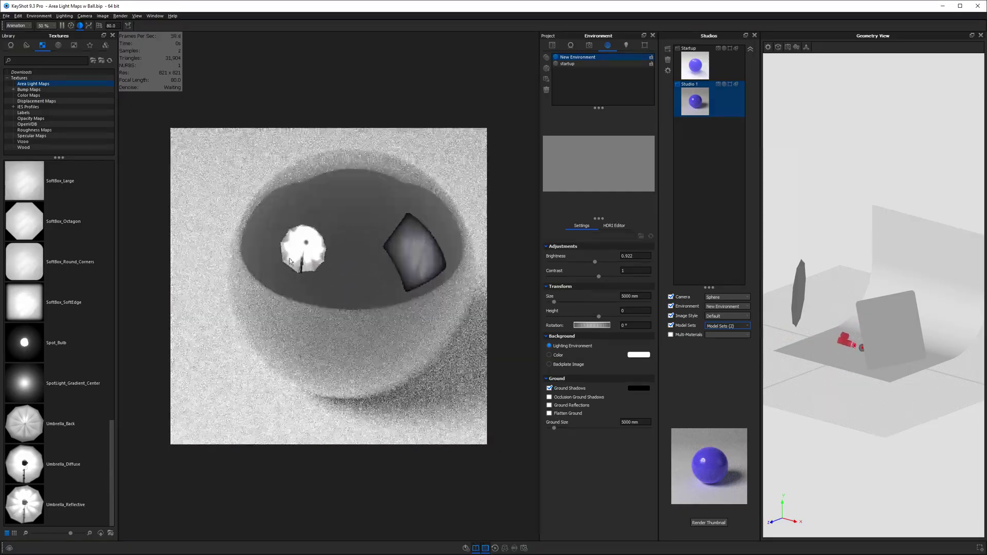
Apply the Ring_Light area light map to the rectangular Soft Box Soft Edges light beside the ball.
{"action": "scroll", "coordinate": [322, 272], "scroll_direction": "down", "scroll_amount": 5}
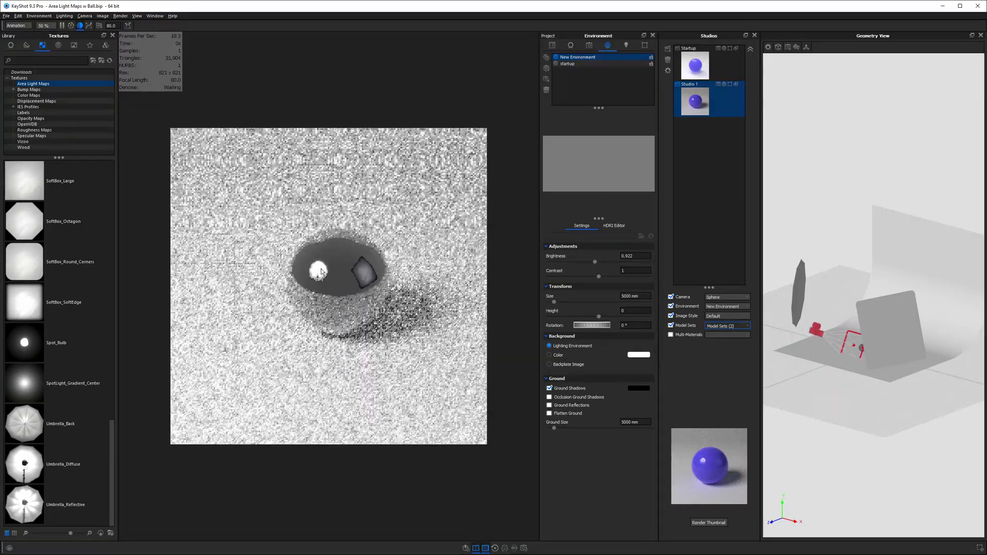
{"action": "scroll", "coordinate": [322, 272], "scroll_direction": "down", "scroll_amount": 3}
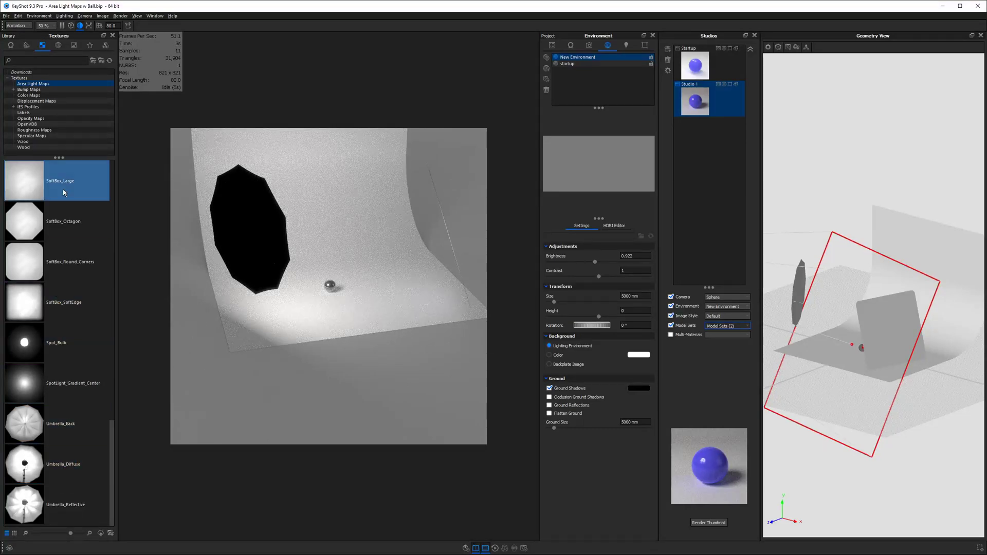
{"action": "left_click_drag", "start_coordinate": [113, 439], "coordinate": [121, 289]}
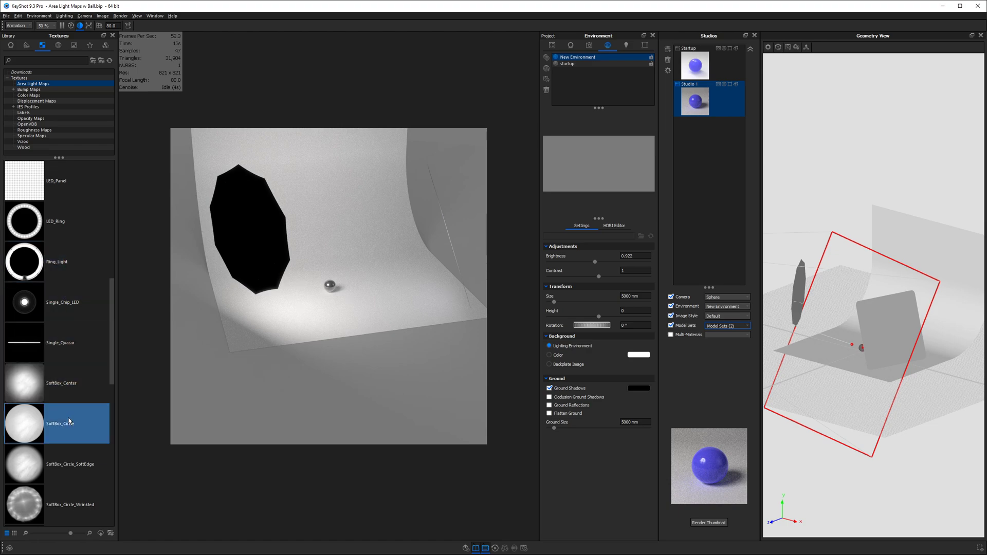
{"action": "left_click_drag", "start_coordinate": [373, 315], "coordinate": [386, 298]}
{"action": "left_click_drag", "start_coordinate": [43, 268], "coordinate": [445, 242]}
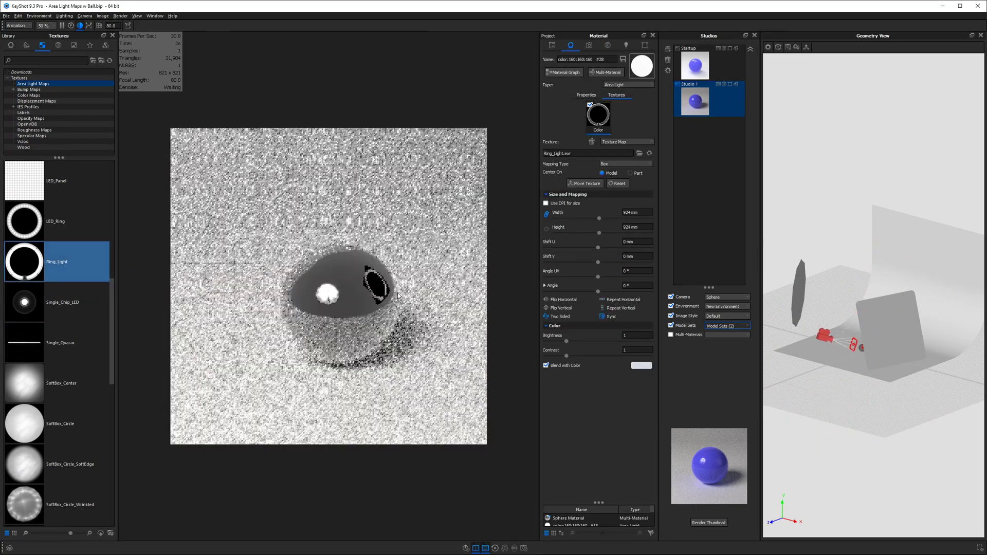
{"action": "left_click_drag", "start_coordinate": [375, 281], "coordinate": [390, 291]}
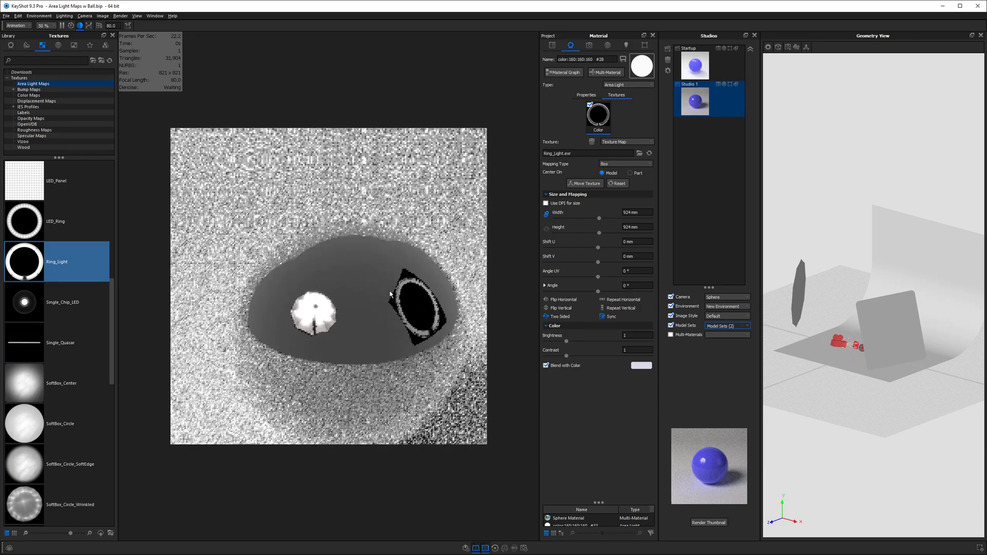
Examine the ring map's reflection in the chrome ball, and compare the shapes of the two light objects with the available light maps.
{"action": "scroll", "coordinate": [389, 294], "scroll_direction": "down", "scroll_amount": 3}
{"action": "middle_click_drag", "start_coordinate": [397, 301], "coordinate": [371, 239]}
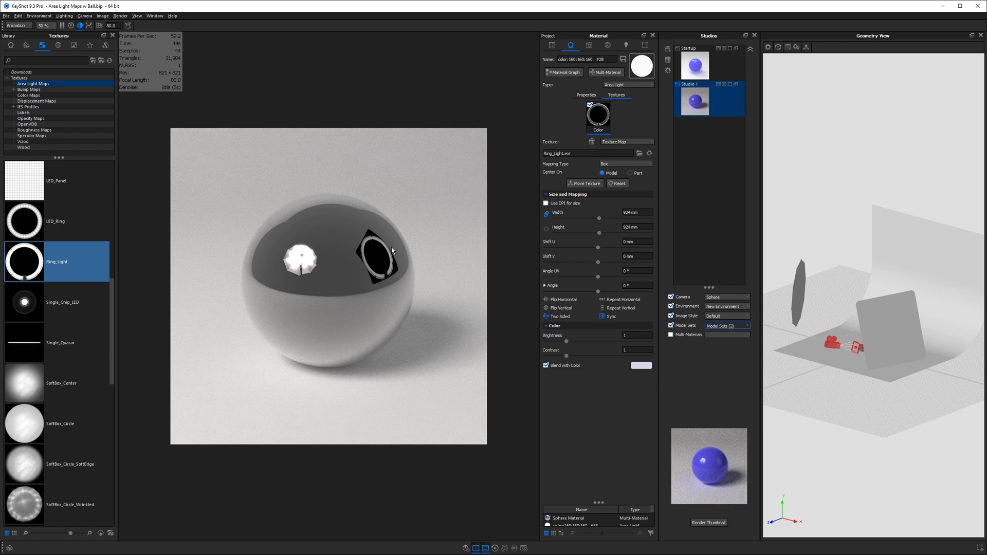
{"action": "scroll", "coordinate": [113, 282], "scroll_direction": "up", "scroll_amount": 5}
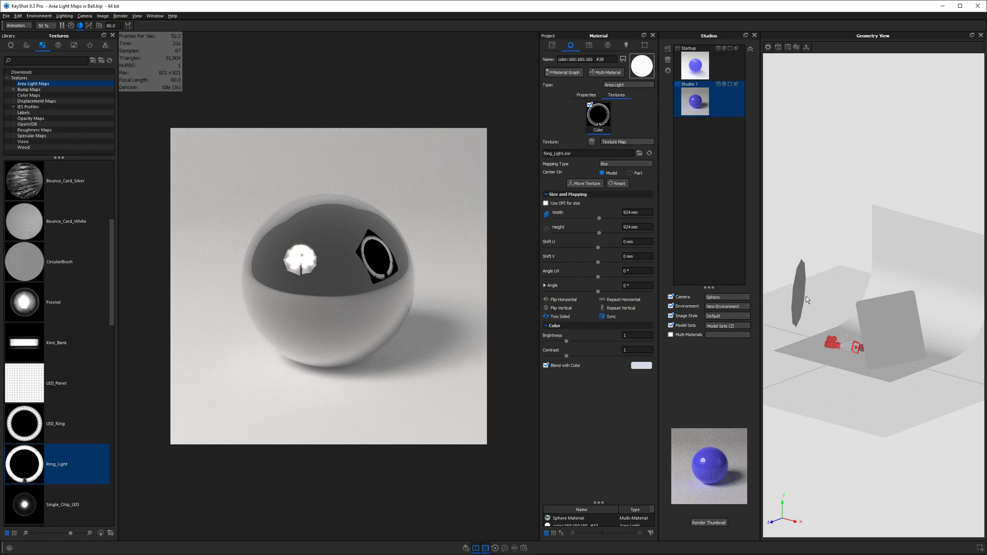
{"action": "left_click_drag", "start_coordinate": [881, 316], "coordinate": [925, 319]}
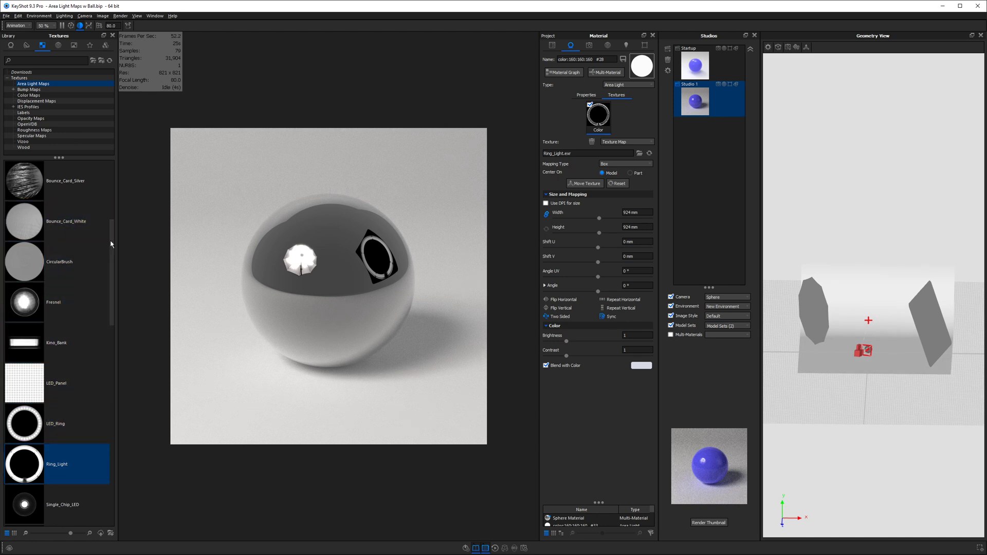
{"action": "scroll", "coordinate": [97, 271], "scroll_direction": "down", "scroll_amount": 12}
{"action": "left_click_drag", "start_coordinate": [121, 381], "coordinate": [136, 464]}
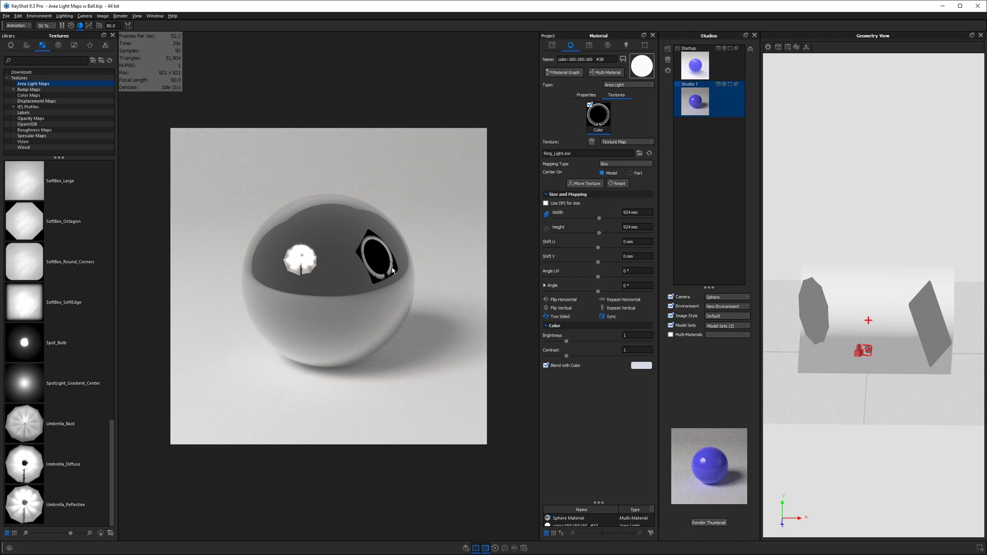
Widen the scene item list, show the Ring Light model, and hide the Soft Box Soft Edges light.
{"action": "left_click", "coordinate": [552, 46]}
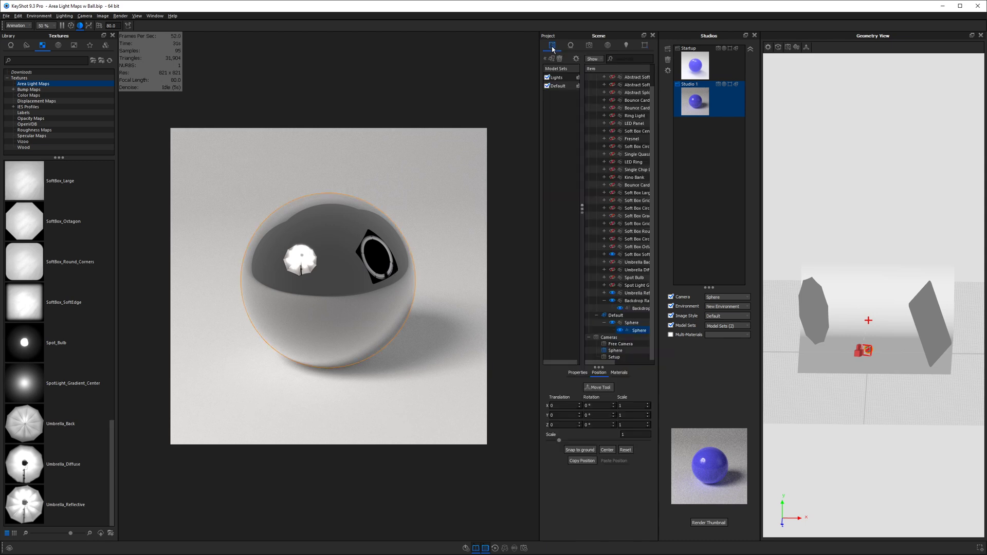
{"action": "scroll", "coordinate": [46, 348], "scroll_direction": "up", "scroll_amount": 4}
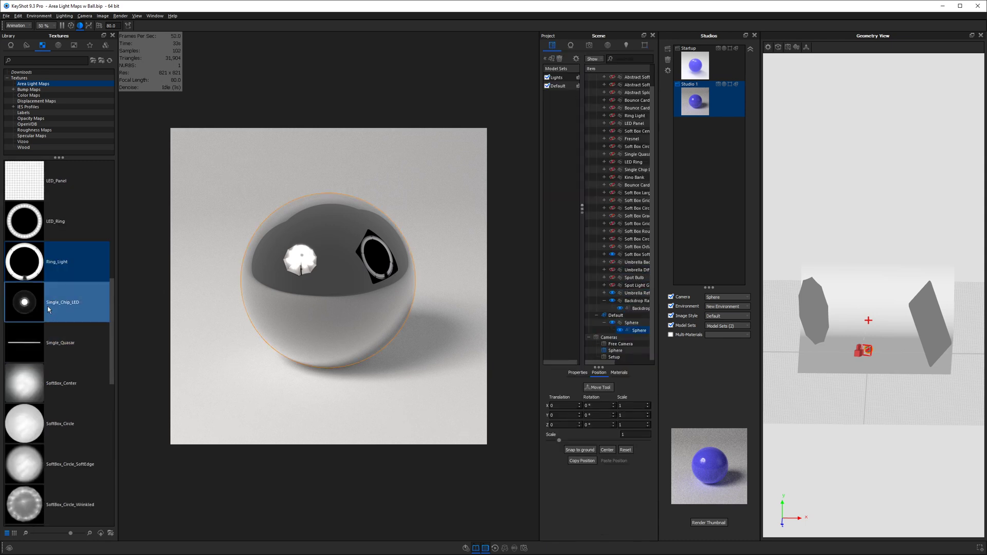
{"action": "left_click", "coordinate": [571, 203]}
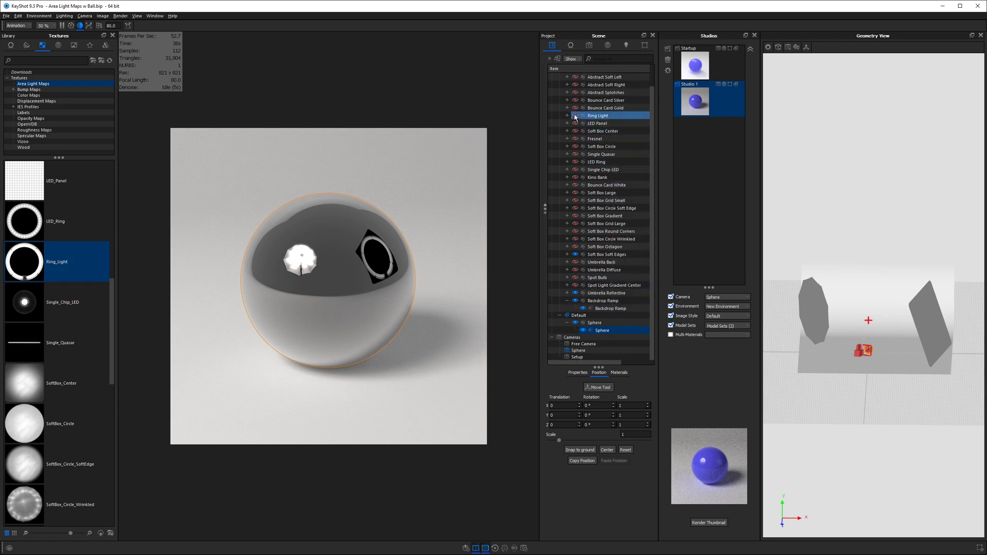
{"action": "left_click", "coordinate": [575, 115]}
{"action": "left_click", "coordinate": [576, 255]}
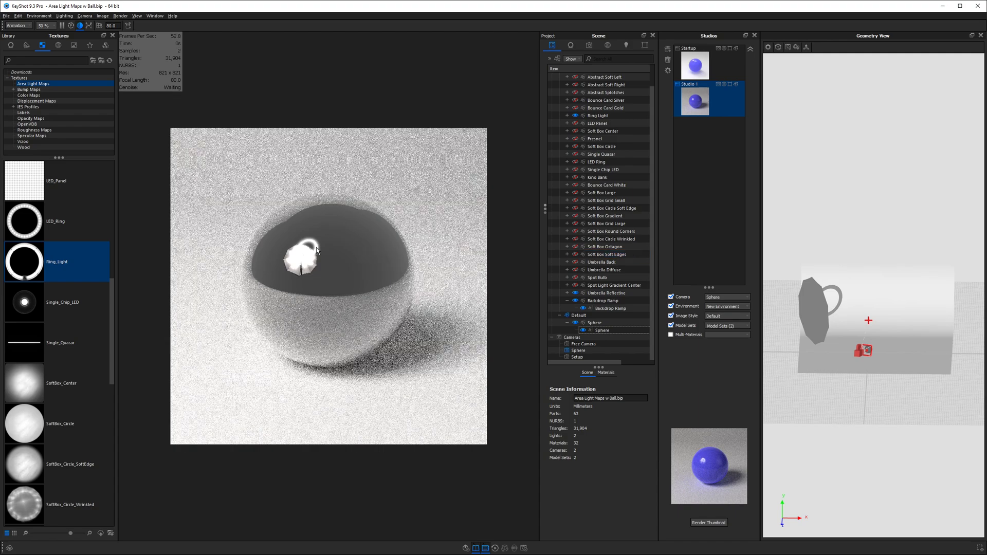
Hide the Umbrella Reflective light and examine the Ring Light's reflection in the chrome ball up close.
{"action": "left_click_drag", "start_coordinate": [317, 248], "coordinate": [265, 276]}
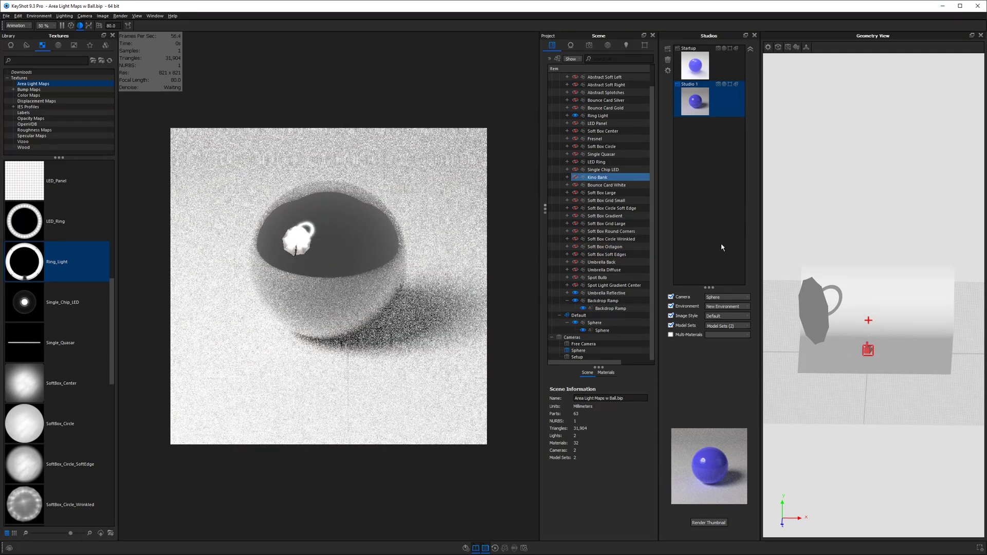
{"action": "left_click", "coordinate": [602, 308]}
{"action": "left_click", "coordinate": [574, 294]}
{"action": "left_click", "coordinate": [575, 294]}
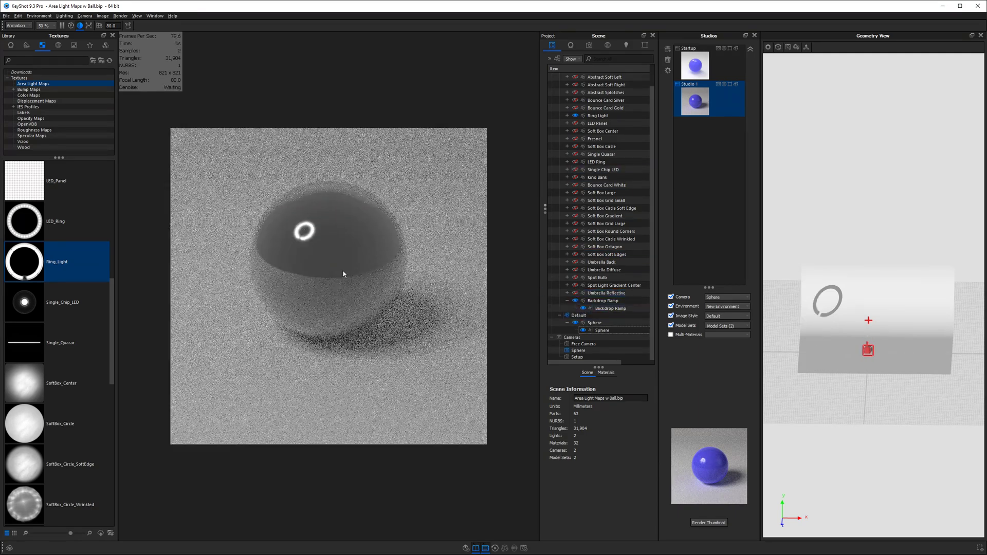
{"action": "scroll", "coordinate": [313, 229], "scroll_direction": "up", "scroll_amount": 10}
{"action": "scroll", "coordinate": [313, 230], "scroll_direction": "up", "scroll_amount": 2}
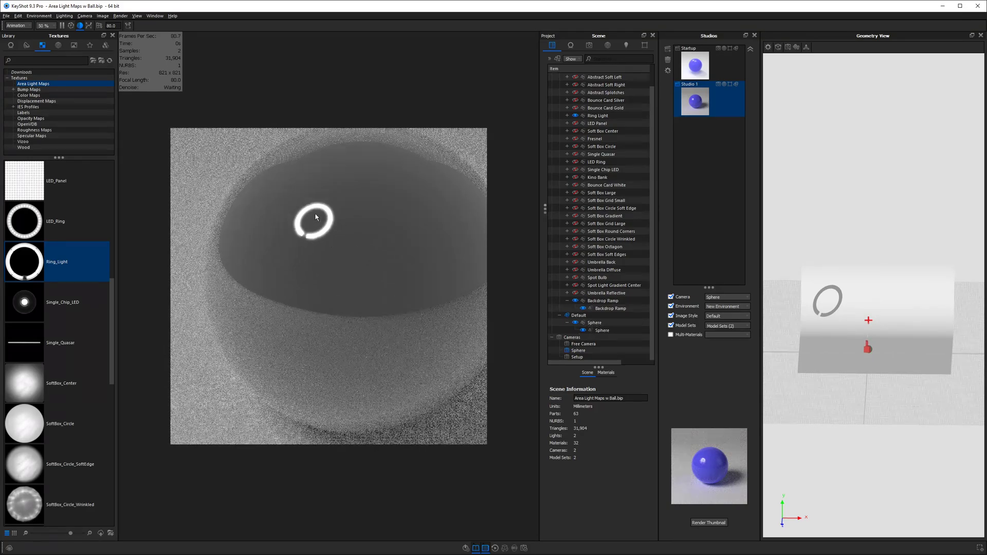
Set the New Environment's brightness to 0.
{"action": "scroll", "coordinate": [606, 124], "scroll_direction": "up", "scroll_amount": 1}
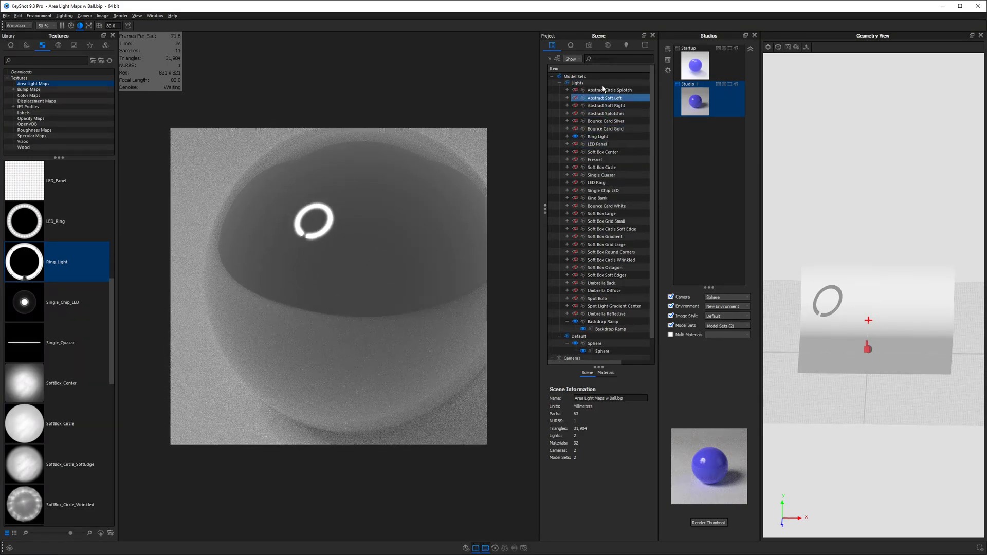
{"action": "left_click", "coordinate": [608, 45]}
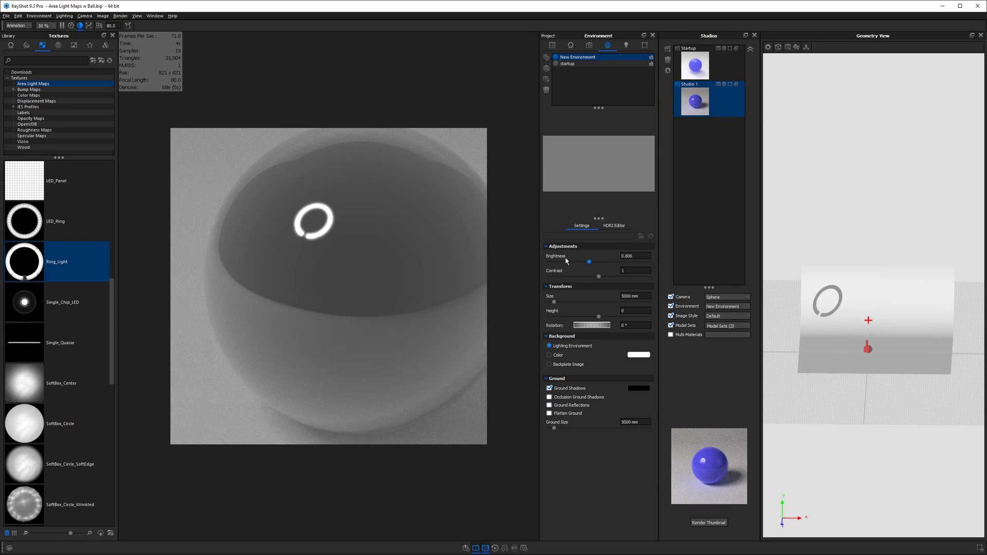
{"action": "left_click_drag", "start_coordinate": [567, 261], "coordinate": [548, 262]}
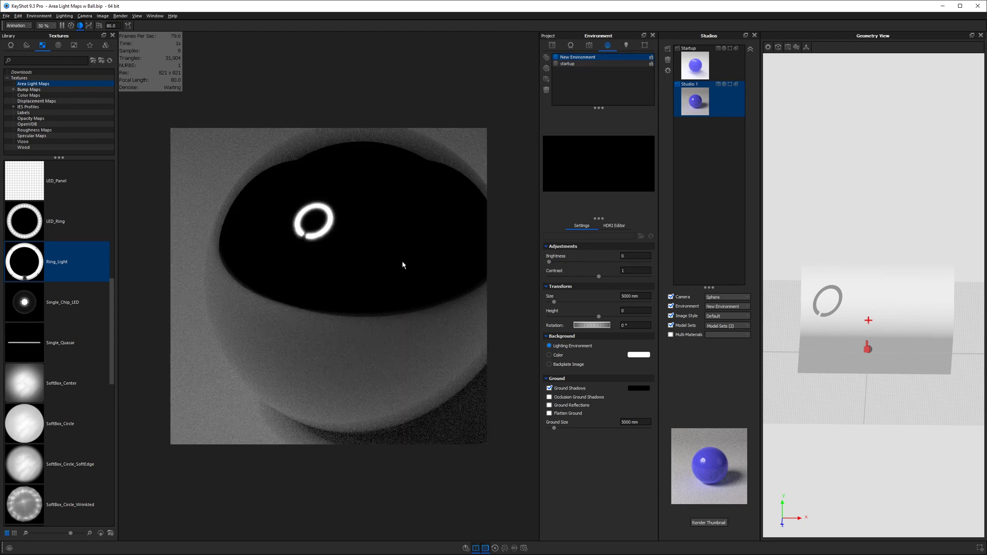
Open the Ring Light's area light material and lower its power to about 198 lumens.
{"action": "left_click", "coordinate": [553, 45]}
{"action": "left_click", "coordinate": [617, 246]}
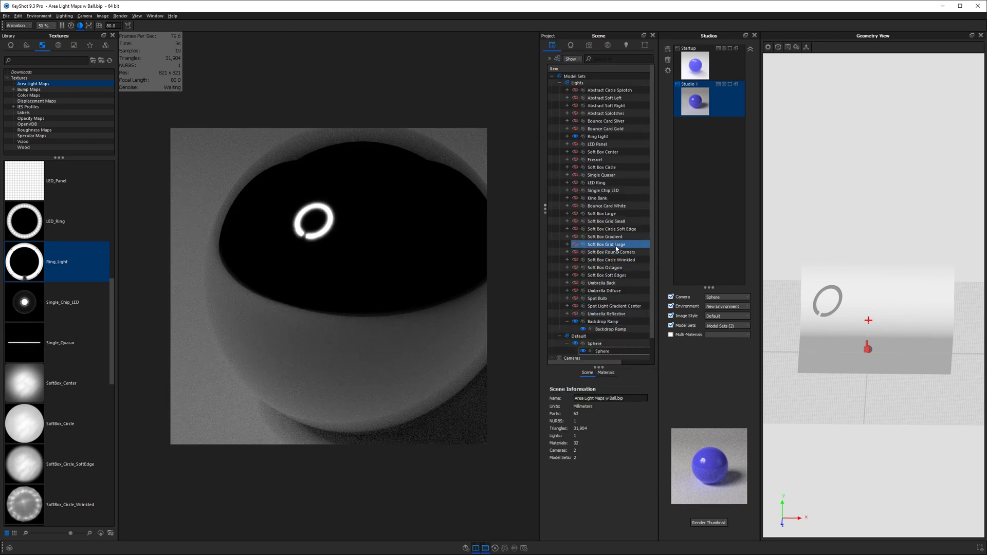
{"action": "double_click", "coordinate": [598, 136]}
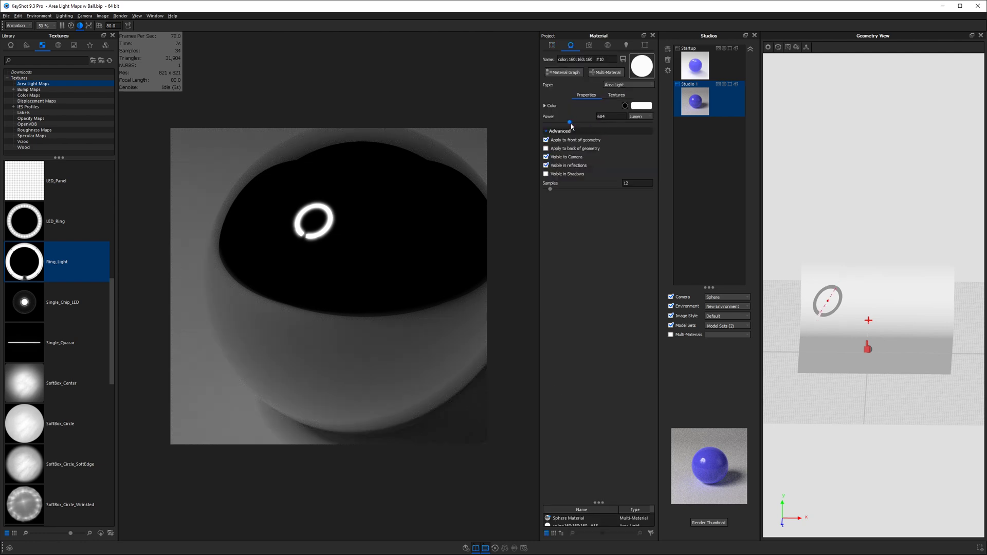
{"action": "left_click_drag", "start_coordinate": [571, 125], "coordinate": [554, 126]}
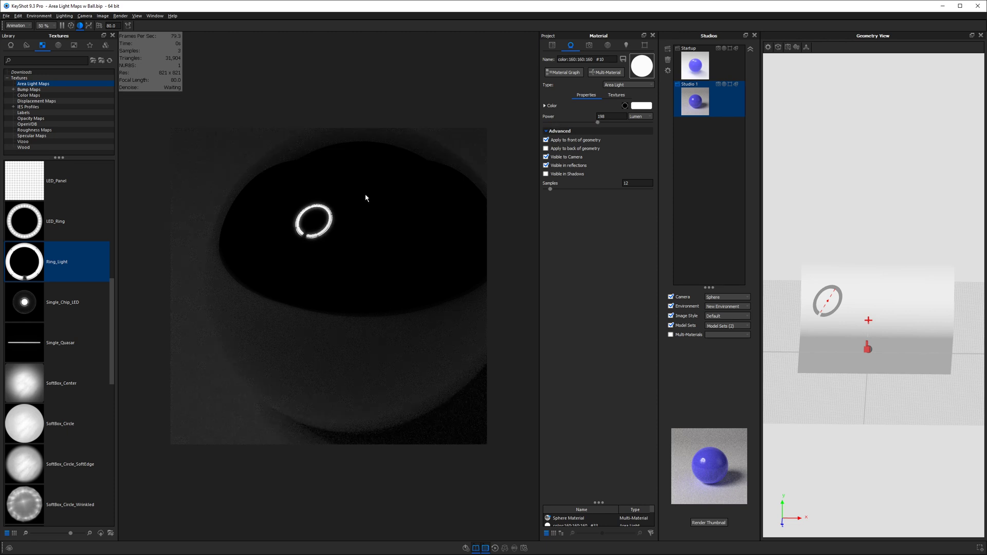
Examine the Ring Light's geometry and its placement around the backdrop ramp and ball from several angles.
{"action": "left_click_drag", "start_coordinate": [365, 198], "coordinate": [341, 240]}
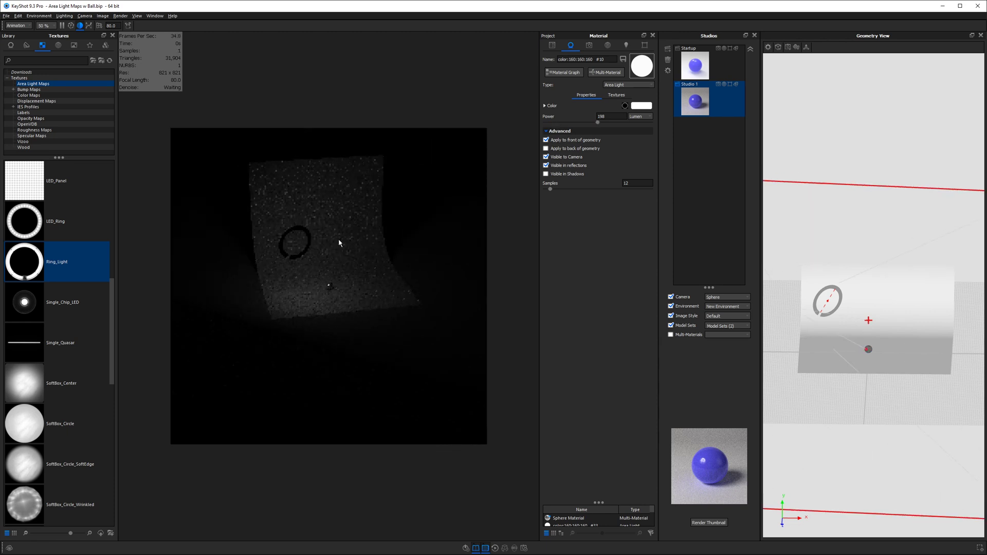
{"action": "mouse_move", "coordinate": [826, 311]}
{"action": "middle_mouse_down"}
{"action": "mouse_move", "coordinate": [861, 308]}
{"action": "mouse_move", "coordinate": [839, 298]}
{"action": "middle_mouse_up"}
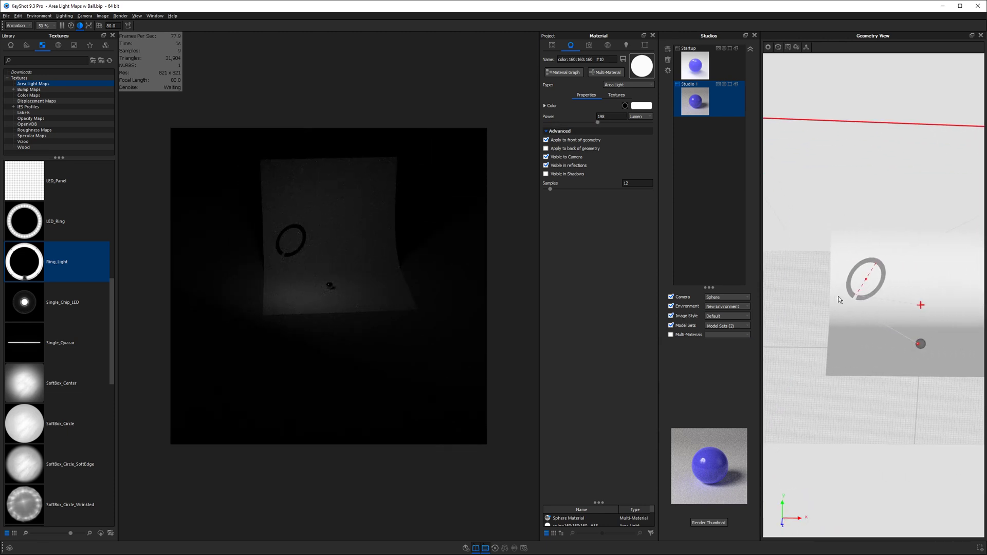
{"action": "scroll", "coordinate": [840, 295], "scroll_direction": "up", "scroll_amount": 10}
{"action": "left_click_drag", "start_coordinate": [829, 296], "coordinate": [884, 260]}
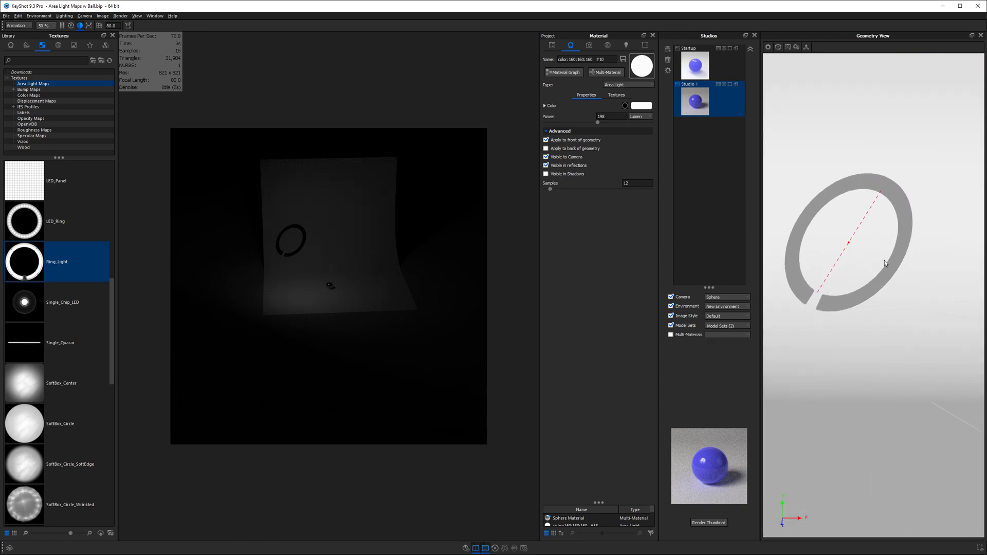
{"action": "scroll", "coordinate": [316, 258], "scroll_direction": "up", "scroll_amount": 12}
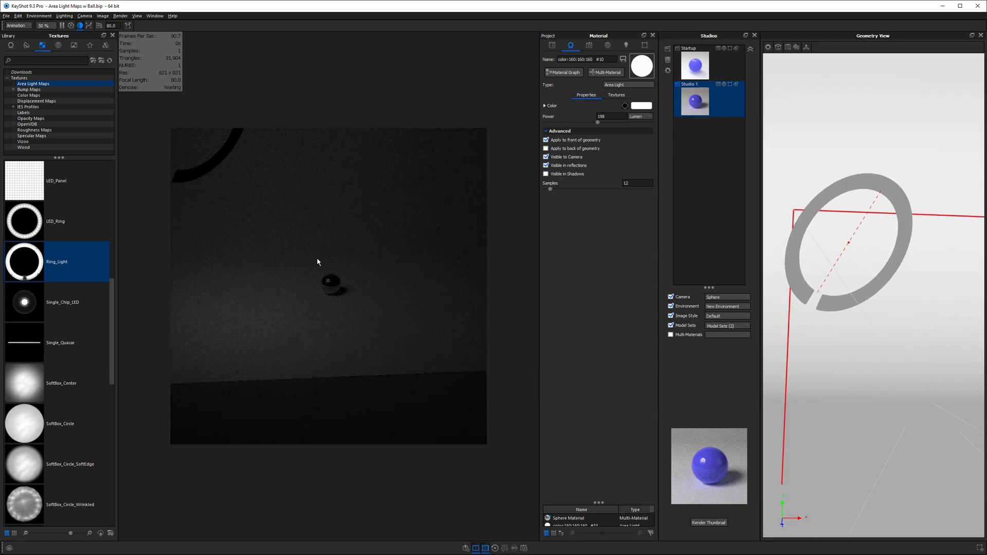
{"action": "middle_click_drag", "start_coordinate": [317, 259], "coordinate": [410, 370]}
{"action": "left_click_drag", "start_coordinate": [401, 366], "coordinate": [186, 347]}
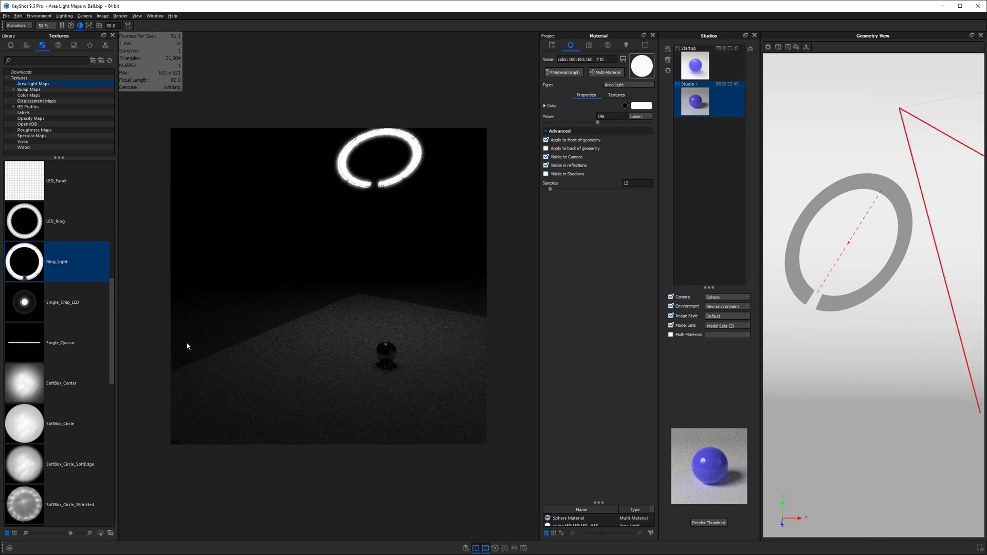
{"action": "left_click_drag", "start_coordinate": [345, 272], "coordinate": [362, 251]}
{"action": "scroll", "coordinate": [382, 247], "scroll_direction": "up", "scroll_amount": 4}
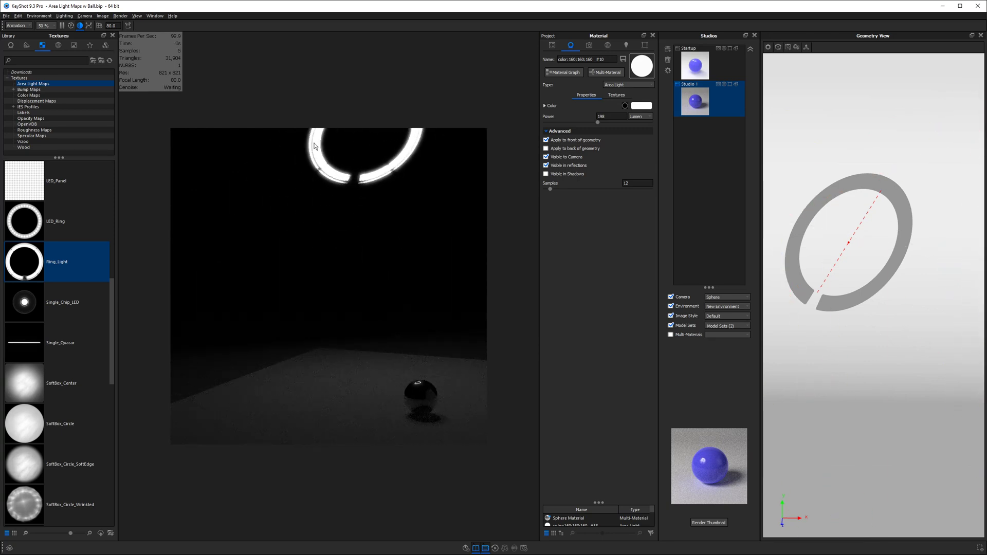
Return to a close view of the ball and switch its multi-material from Chrome to Glossy Plastic.
{"action": "left_click_drag", "start_coordinate": [317, 296], "coordinate": [380, 361]}
{"action": "scroll", "coordinate": [375, 351], "scroll_direction": "up", "scroll_amount": 8}
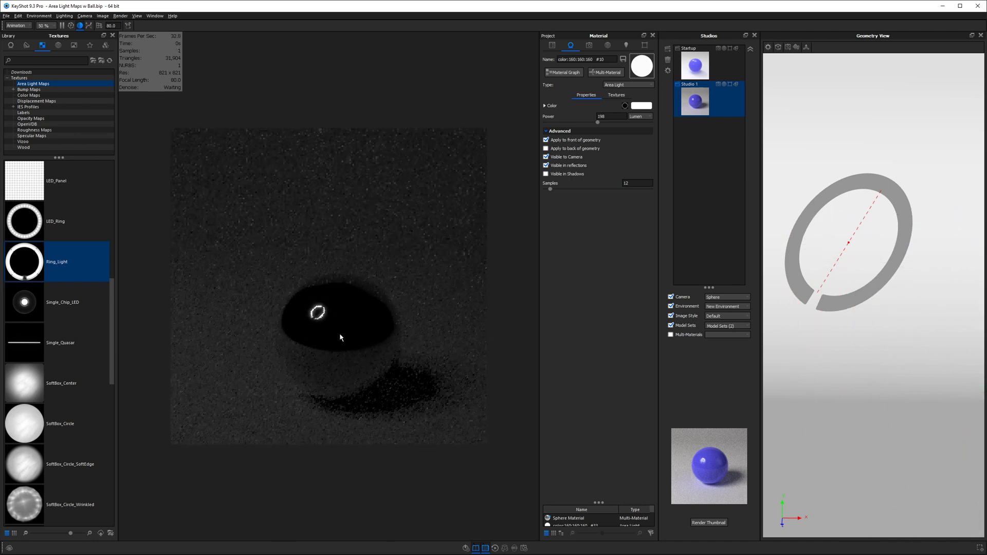
{"action": "left_click_drag", "start_coordinate": [340, 335], "coordinate": [366, 317]}
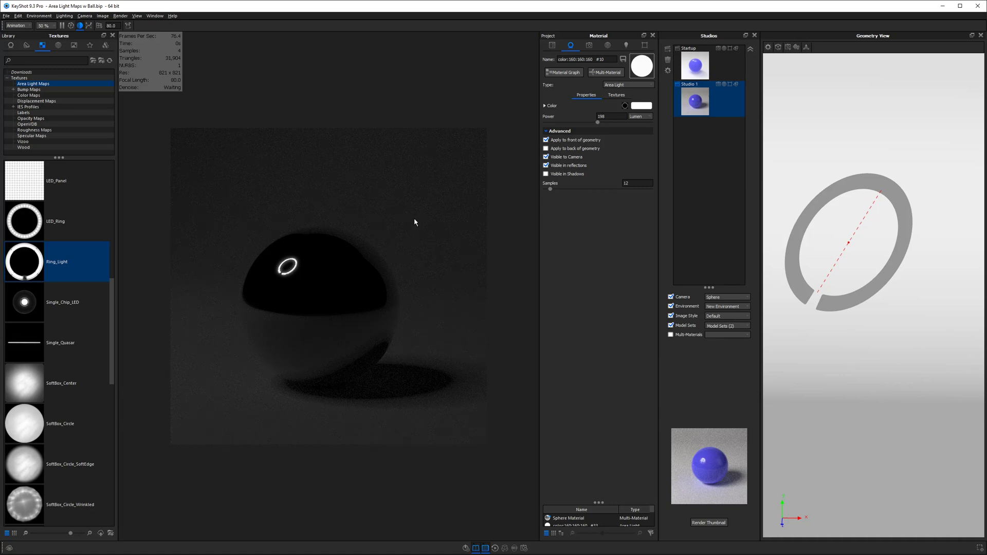
{"action": "double_click", "coordinate": [346, 288]}
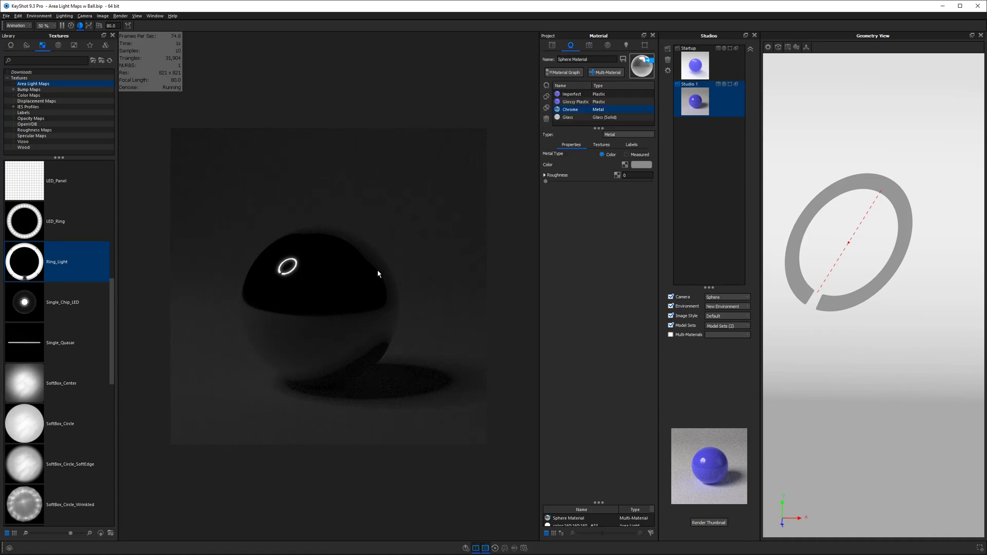
{"action": "left_click", "coordinate": [570, 102]}
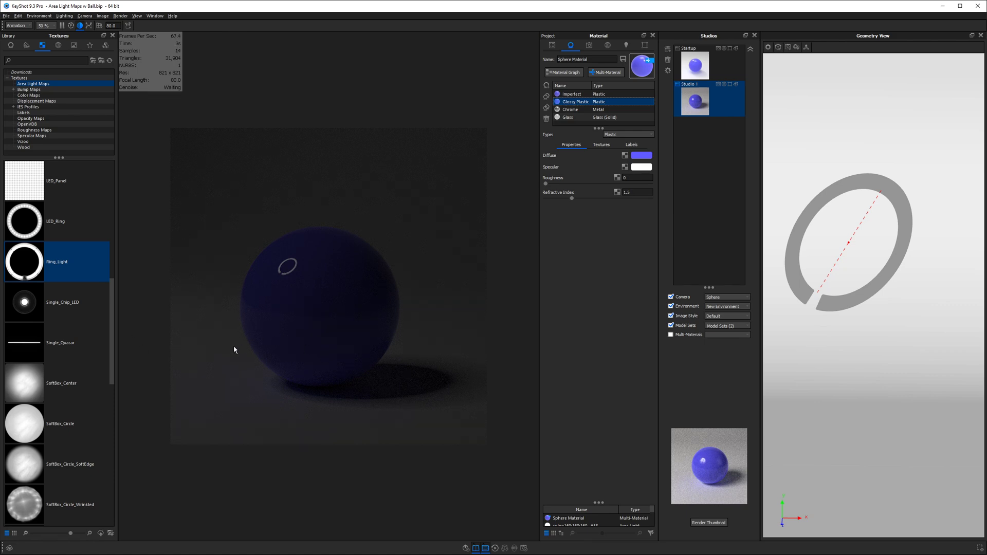
Preview several other lights on the ball by showing and hiding them one at a time, including Spot Bulb and Kino Bank.
{"action": "left_click", "coordinate": [553, 48]}
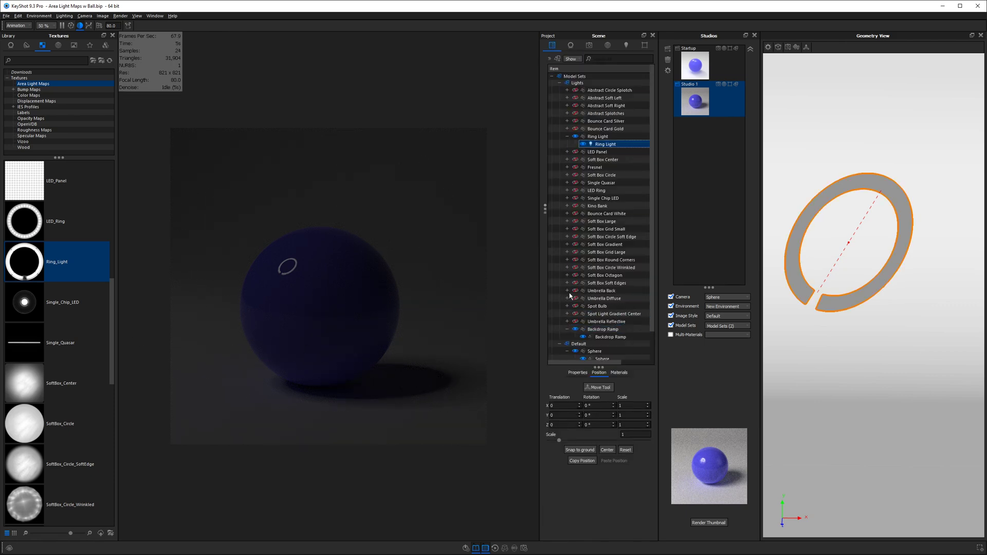
{"action": "left_click", "coordinate": [577, 307]}
{"action": "left_click", "coordinate": [575, 306]}
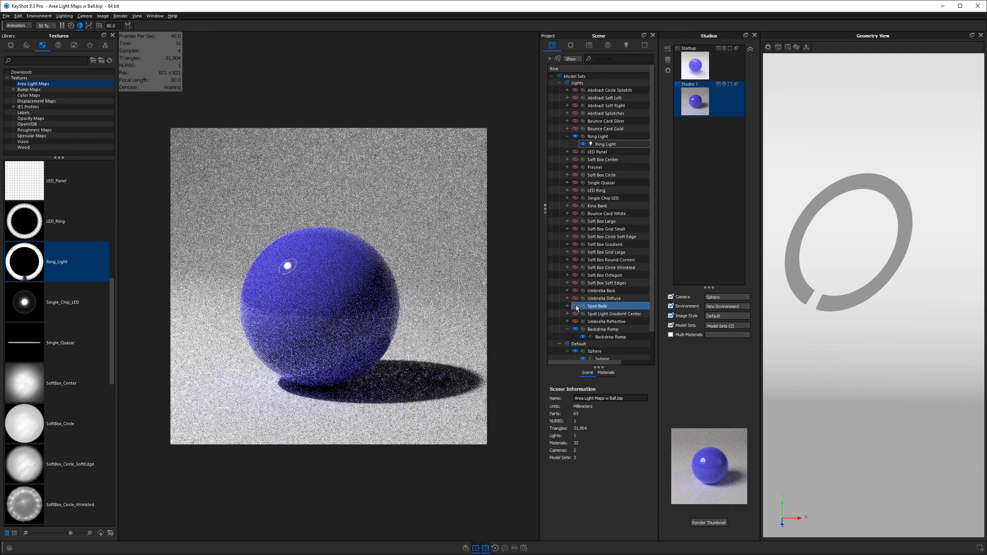
{"action": "left_click", "coordinate": [575, 205]}
{"action": "left_click", "coordinate": [575, 206]}
{"action": "left_click", "coordinate": [577, 198]}
{"action": "left_click", "coordinate": [577, 183]}
{"action": "left_click", "coordinate": [575, 175]}
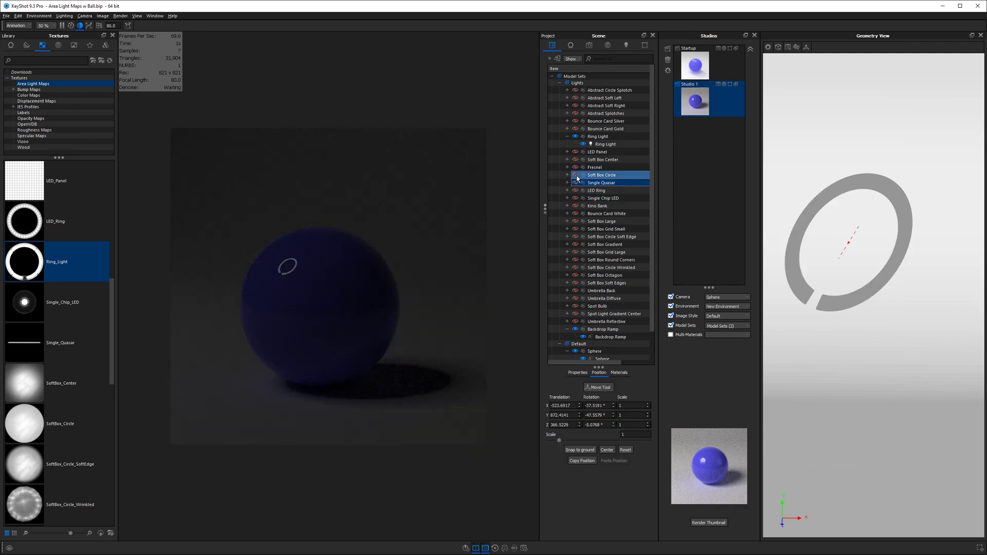
{"action": "left_click", "coordinate": [576, 175]}
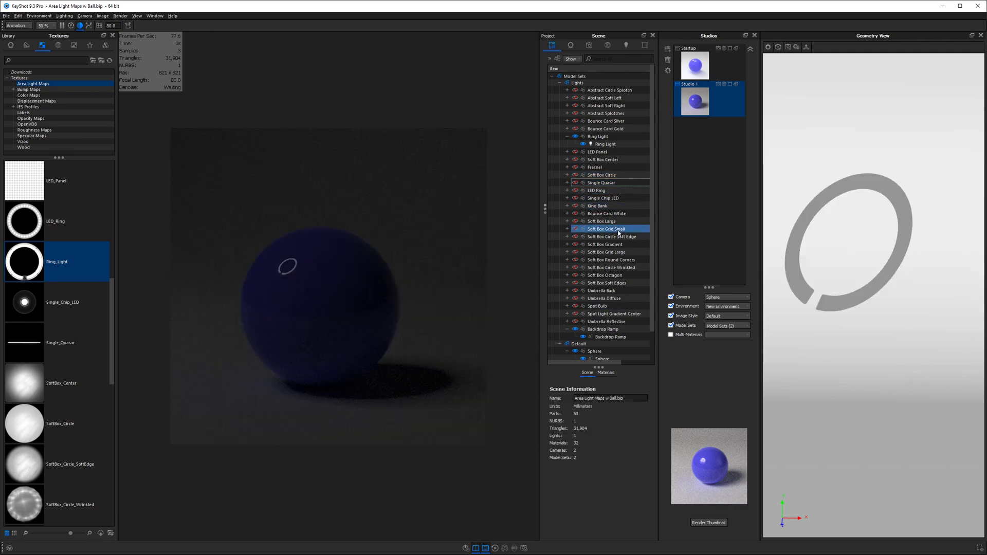
Preview the Abstract Soft Right light on the ball, hide it again, and show the Abstract Splotches light.
{"action": "left_click", "coordinate": [575, 106]}
{"action": "left_click", "coordinate": [575, 105]}
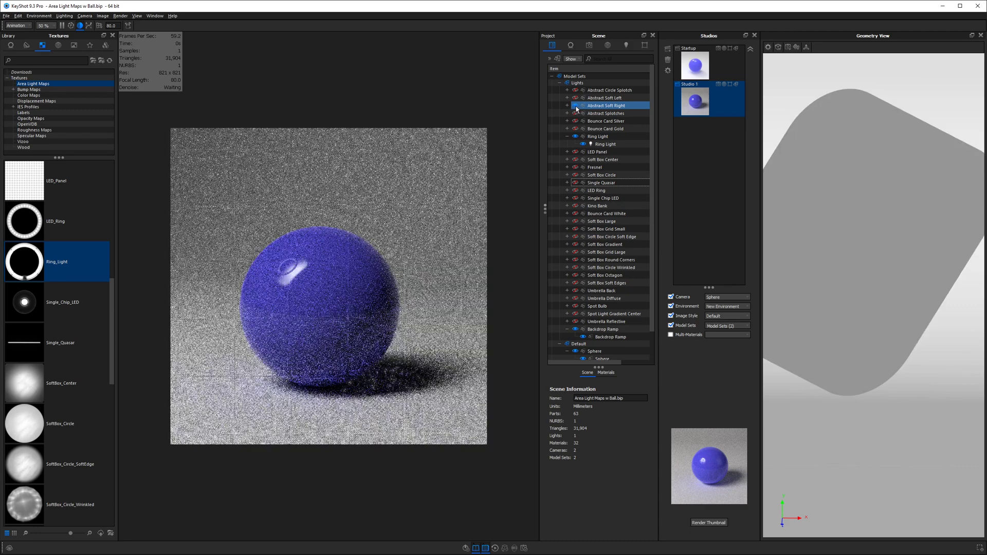
{"action": "left_click", "coordinate": [575, 106]}
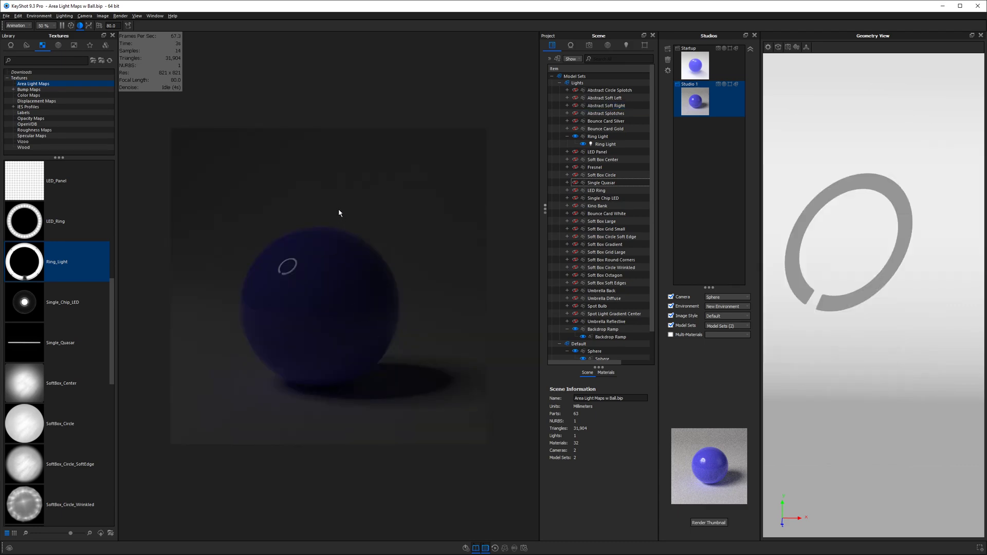
{"action": "left_click", "coordinate": [575, 113]}
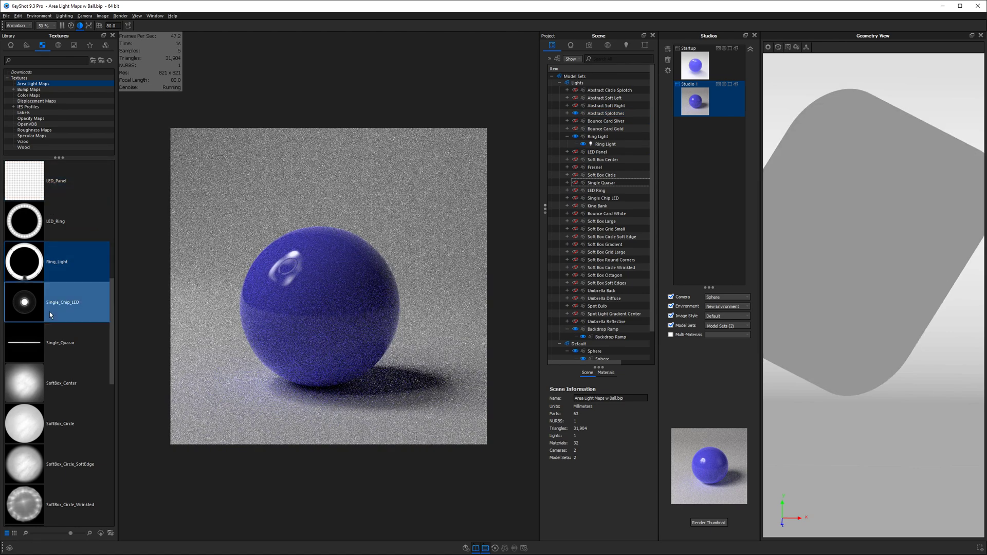
Compare the area light maps in the texture library with the area light models saved in My Models.
{"action": "scroll", "coordinate": [58, 472], "scroll_direction": "down", "scroll_amount": 5}
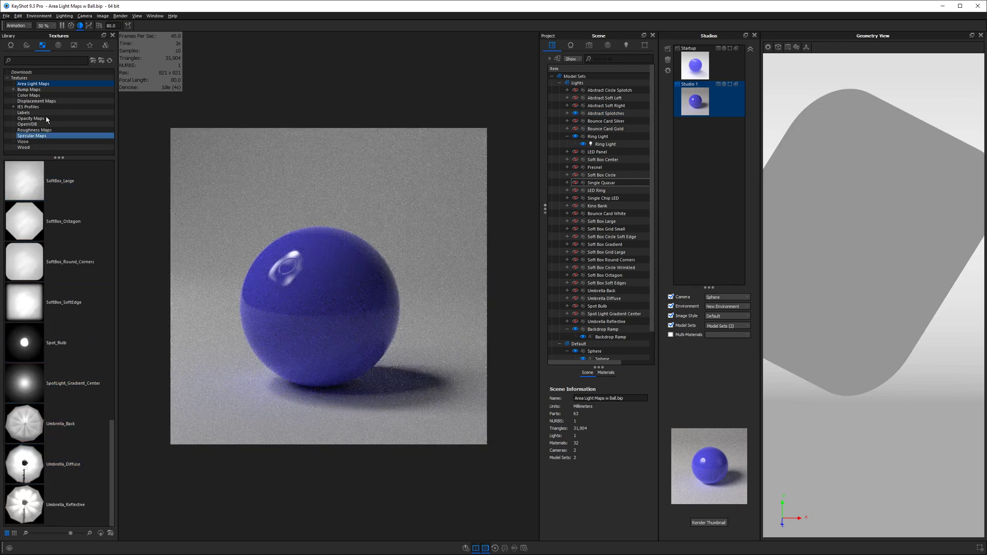
{"action": "left_click", "coordinate": [106, 46]}
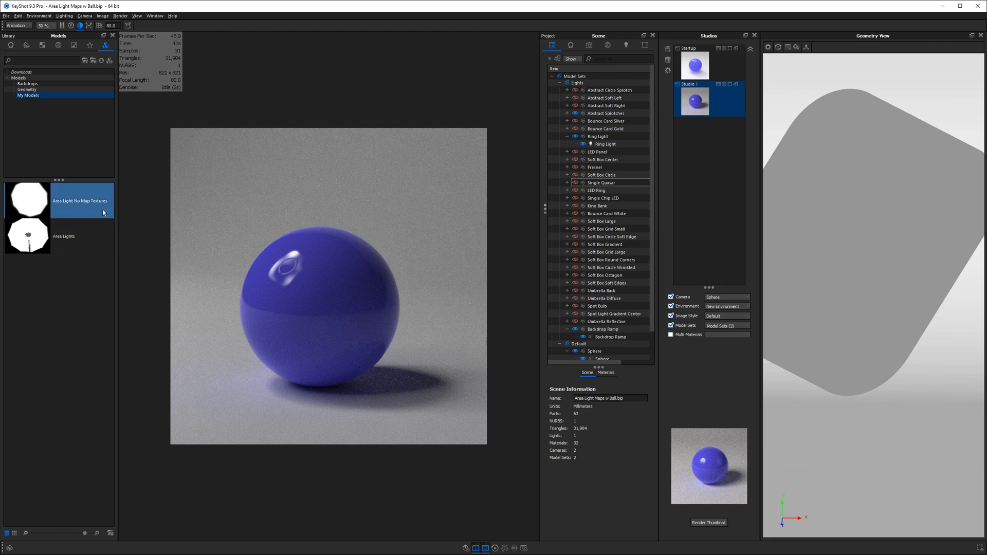
{"action": "left_click", "coordinate": [46, 45]}
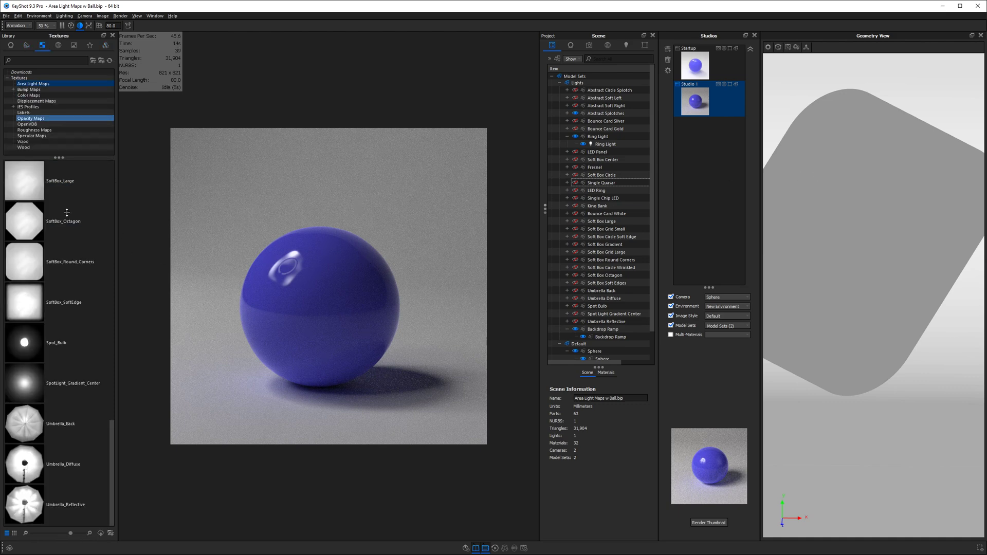
{"action": "left_click_drag", "start_coordinate": [117, 457], "coordinate": [119, 167]}
{"action": "scroll", "coordinate": [60, 458], "scroll_direction": "down", "scroll_amount": 10}
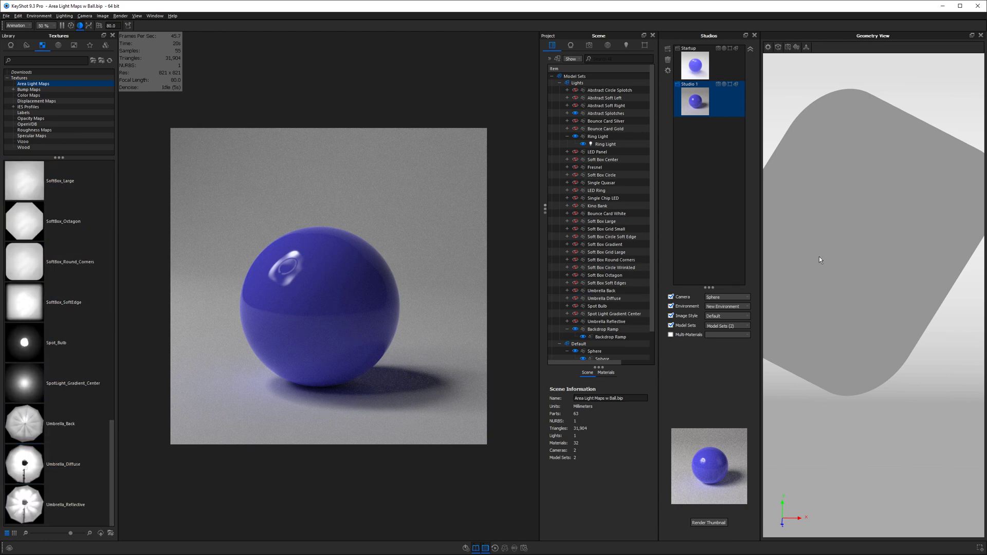
{"action": "left_click", "coordinate": [105, 45]}
{"action": "left_click", "coordinate": [71, 190]}
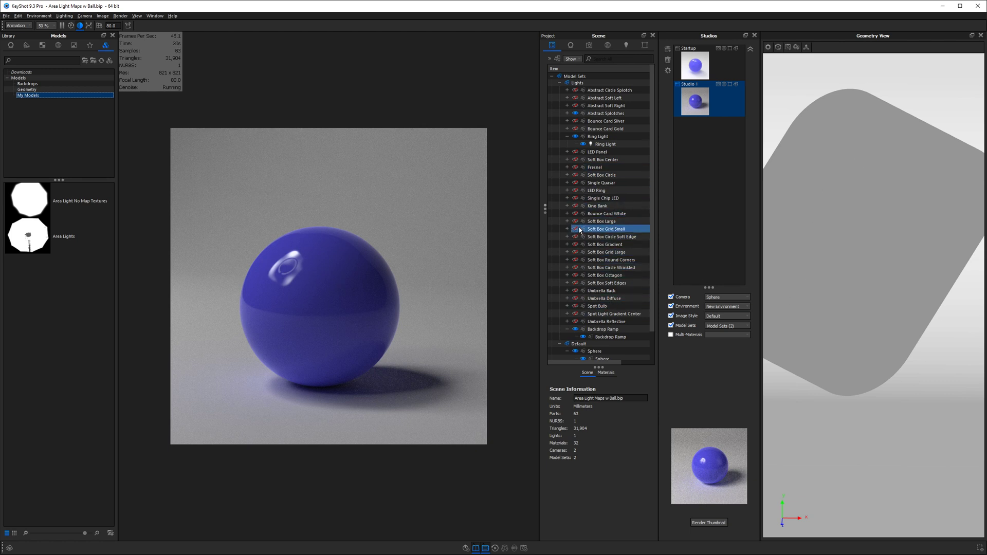
Hide and collapse the Ring Light, and show only the Abstract Splotches light with its group expanded.
{"action": "left_click", "coordinate": [575, 136]}
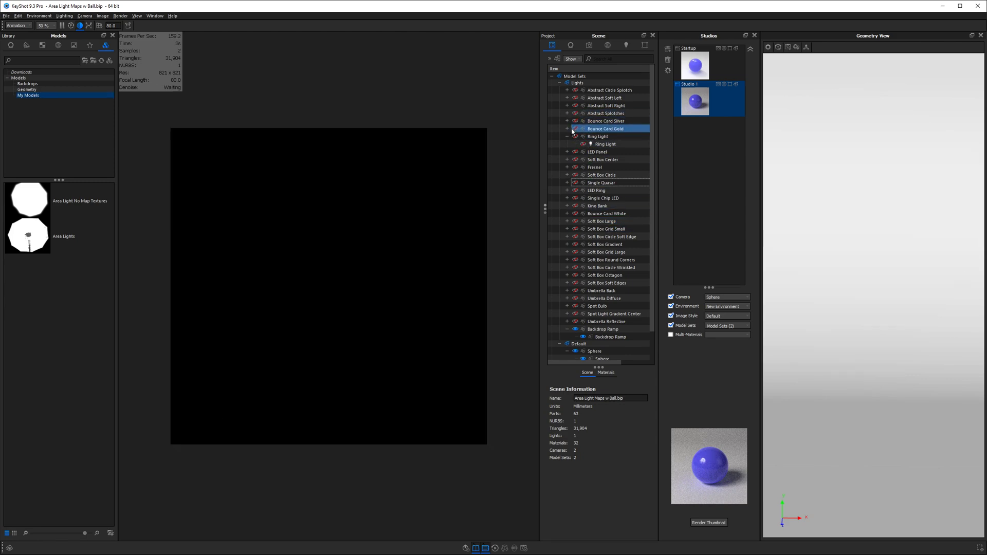
{"action": "left_click", "coordinate": [567, 136]}
{"action": "left_click", "coordinate": [567, 113]}
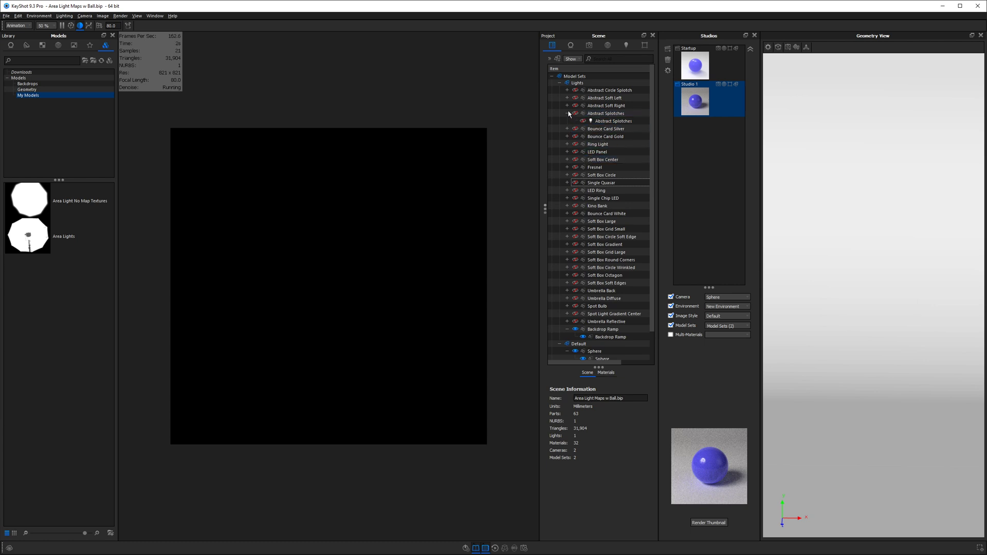
{"action": "left_click", "coordinate": [575, 113]}
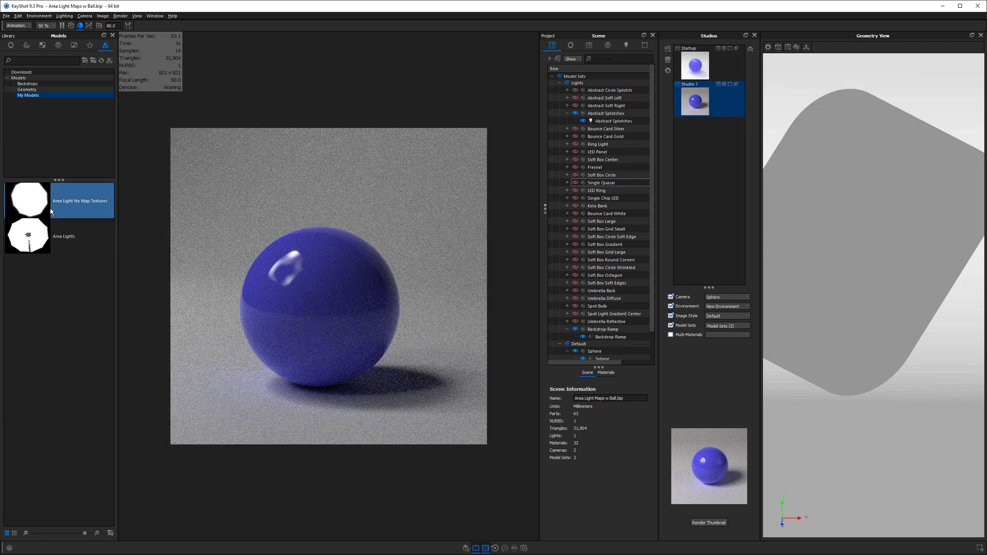
Import the Area Lights model from My Models into the scene and accept its default placement.
{"action": "left_click", "coordinate": [42, 45]}
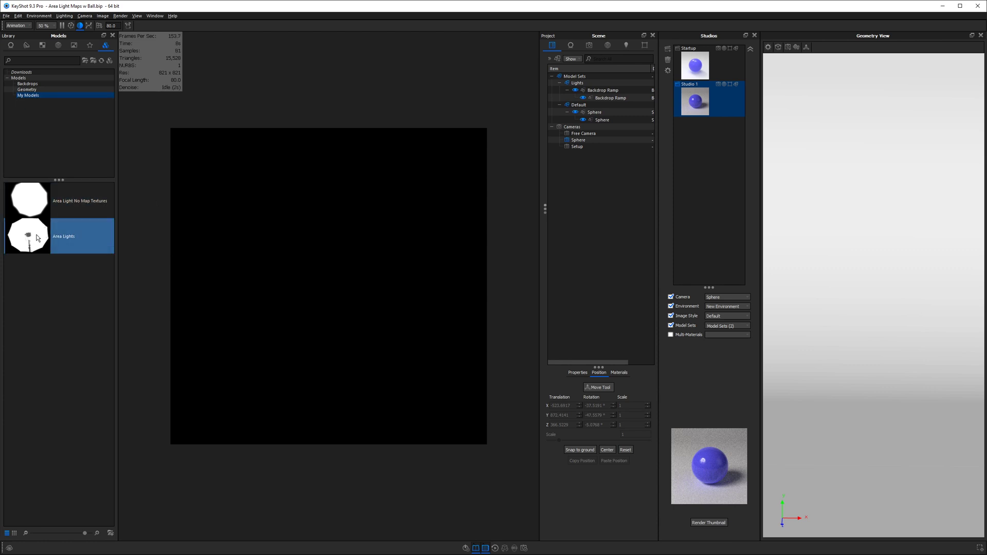
{"action": "left_click_drag", "start_coordinate": [37, 232], "coordinate": [279, 257]}
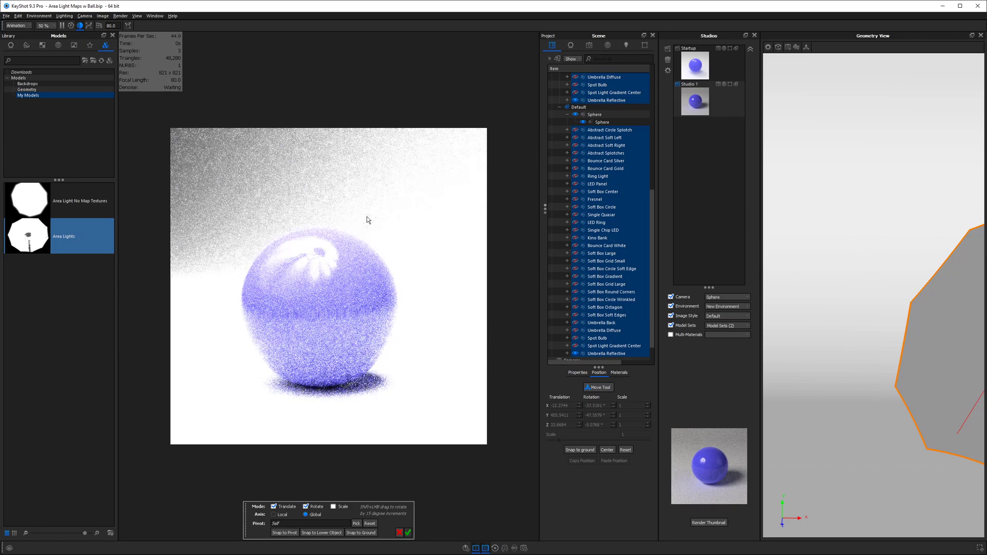
{"action": "left_click", "coordinate": [410, 532]}
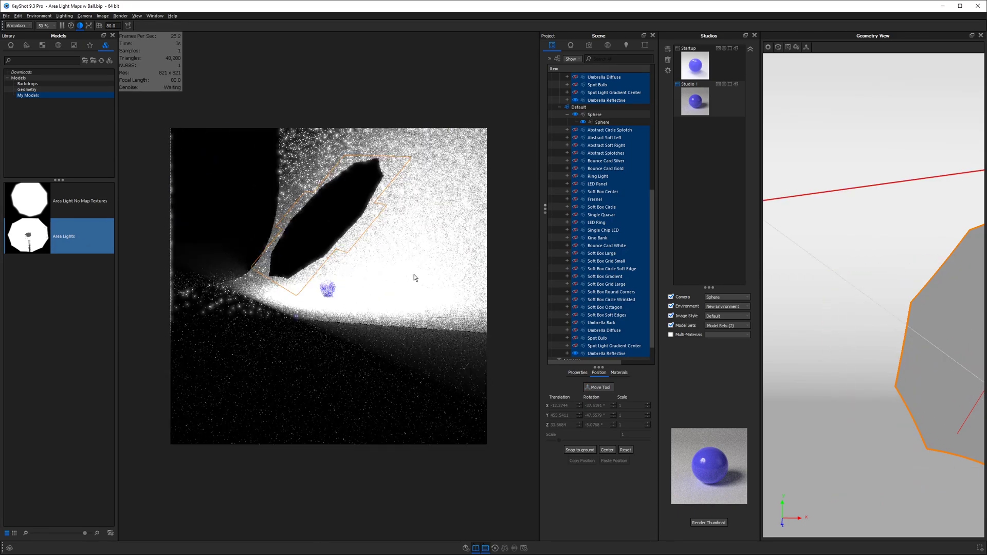
Move the imported area lights away from the ball, and select the Spot Light Gradient Center light in the scene tree.
{"action": "left_click_drag", "start_coordinate": [364, 325], "coordinate": [348, 294]}
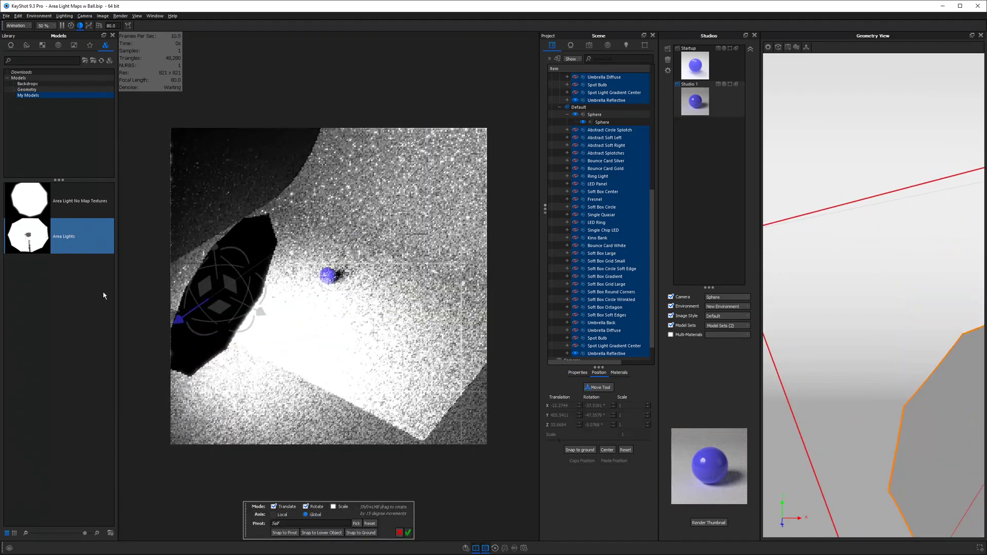
{"action": "left_click_drag", "start_coordinate": [103, 293], "coordinate": [190, 288]}
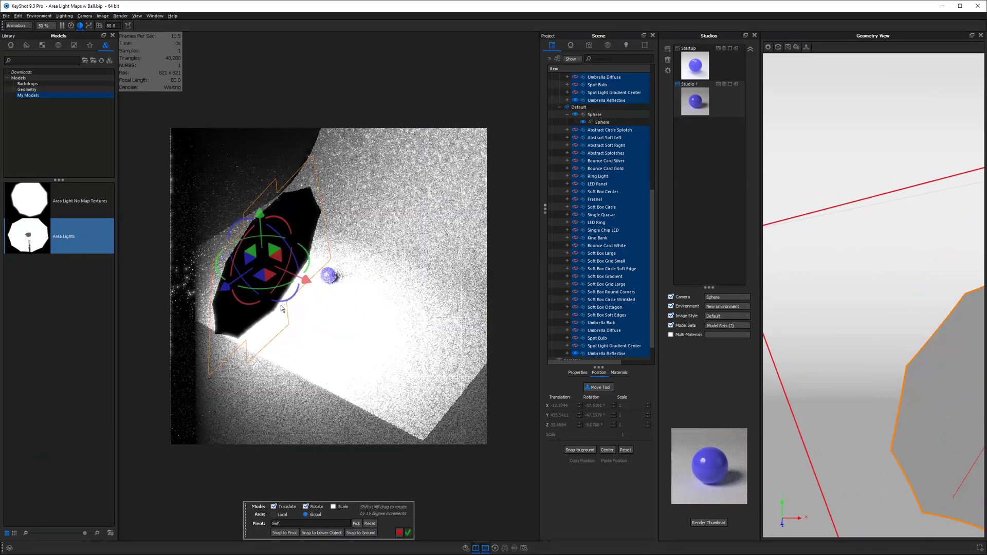
{"action": "left_click_drag", "start_coordinate": [309, 286], "coordinate": [260, 259]}
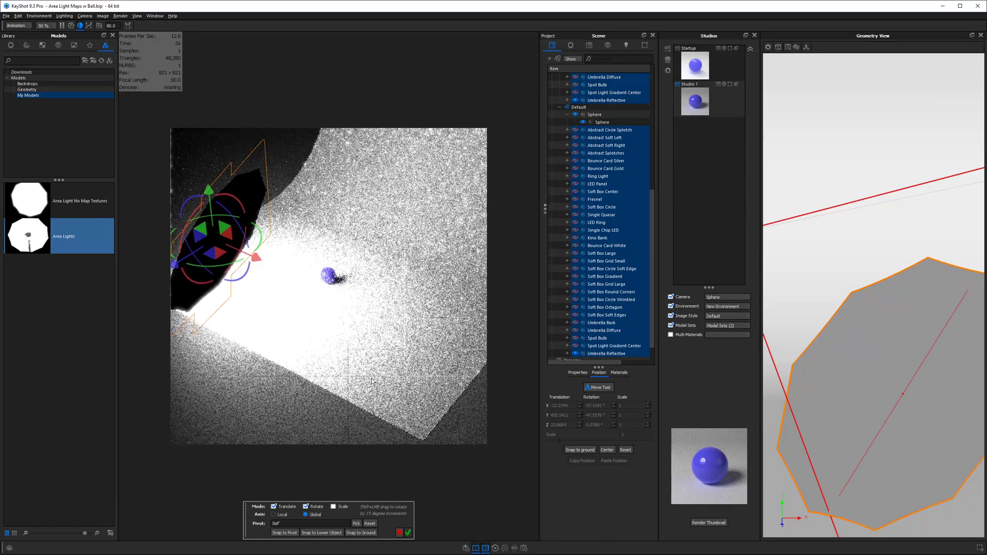
{"action": "left_click", "coordinate": [409, 532]}
{"action": "scroll", "coordinate": [586, 237], "scroll_direction": "up", "scroll_amount": 5}
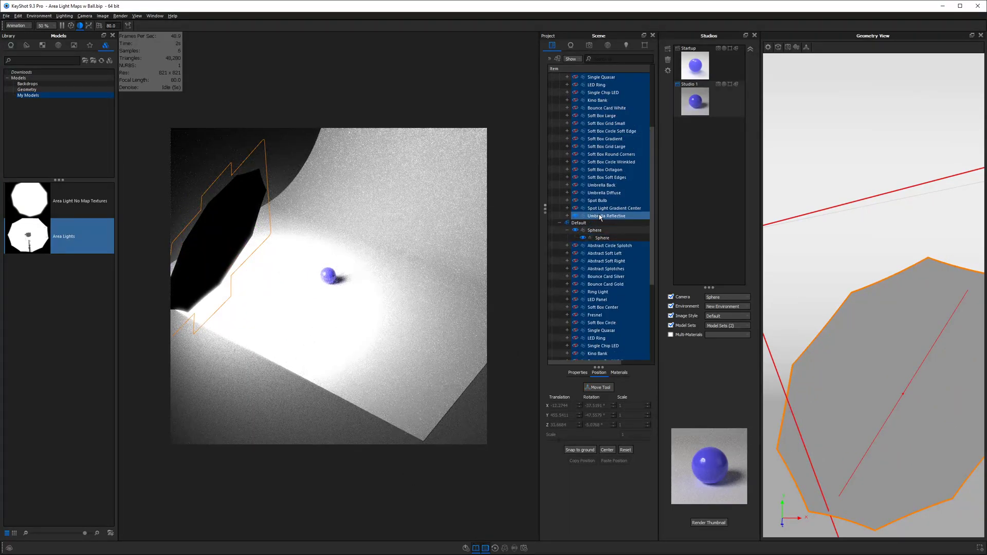
{"action": "left_click", "coordinate": [604, 208]}
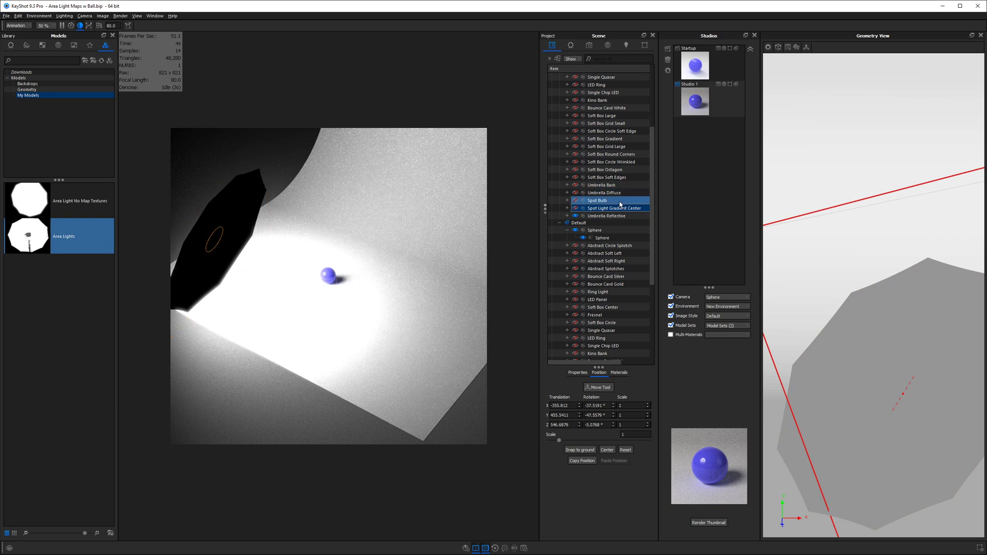
Delete the duplicated area lights, Abstract Circle Splotch through Umbrella Reflective, from the Lights model set.
{"action": "left_click", "coordinate": [616, 216]}
{"action": "scroll", "coordinate": [612, 205], "scroll_direction": "up", "scroll_amount": 5}
{"action": "left_click", "coordinate": [602, 105], "text": "shift"}
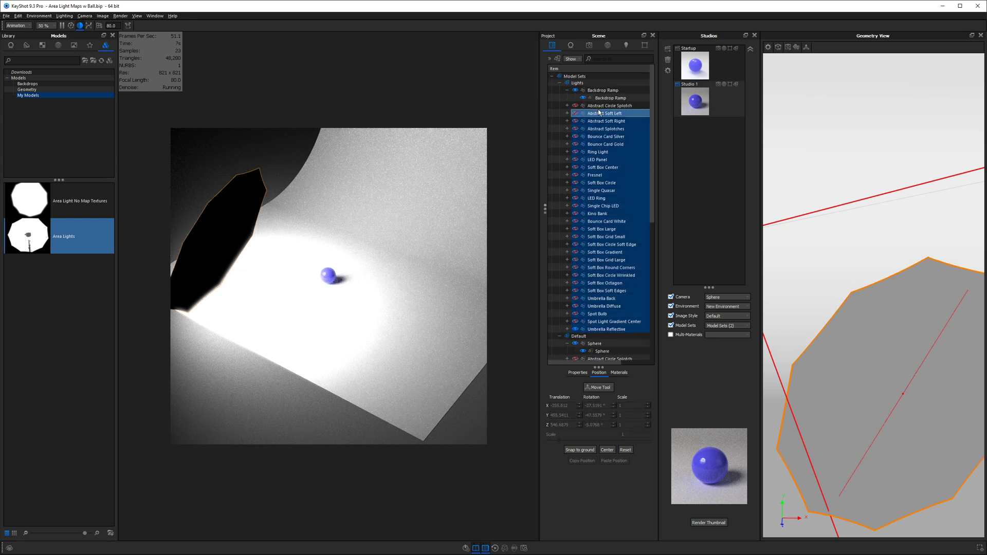
{"action": "right_click", "coordinate": [600, 108]}
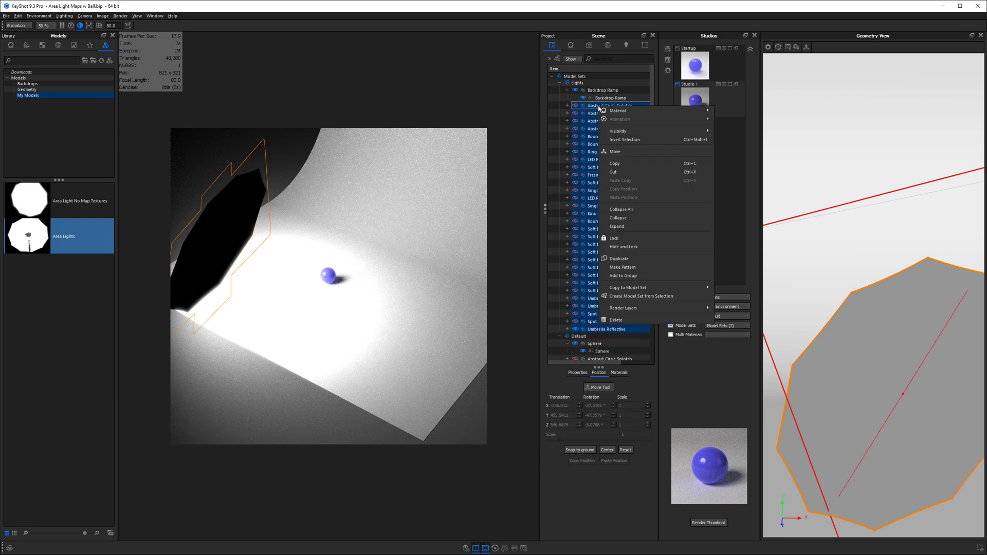
{"action": "left_click", "coordinate": [640, 320]}
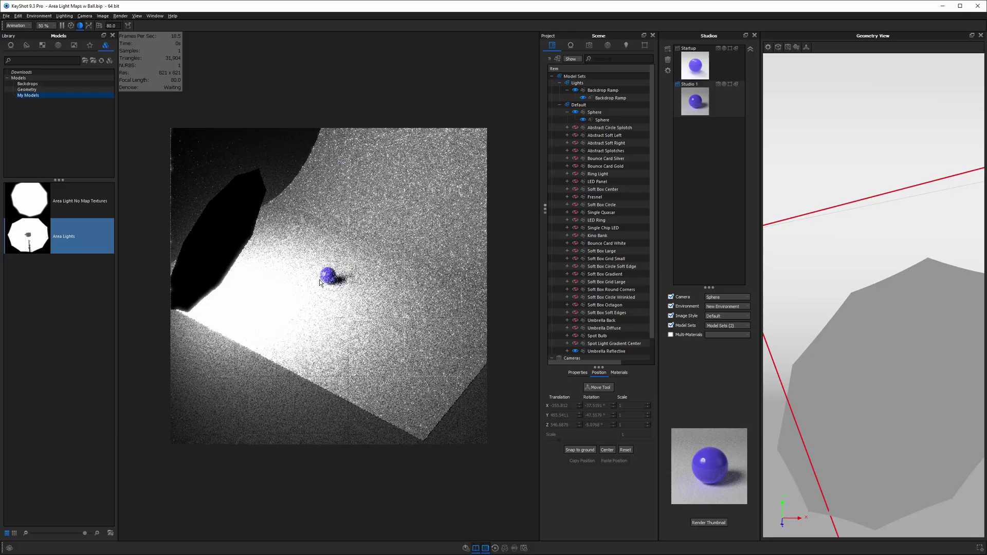
Hide the Umbrella Reflective light and preview the Umbrella Back, Soft Box Grid Large and Fresnel lights on the ball one at a time.
{"action": "left_click_drag", "start_coordinate": [319, 282], "coordinate": [360, 264]}
{"action": "scroll", "coordinate": [308, 297], "scroll_direction": "up", "scroll_amount": 10}
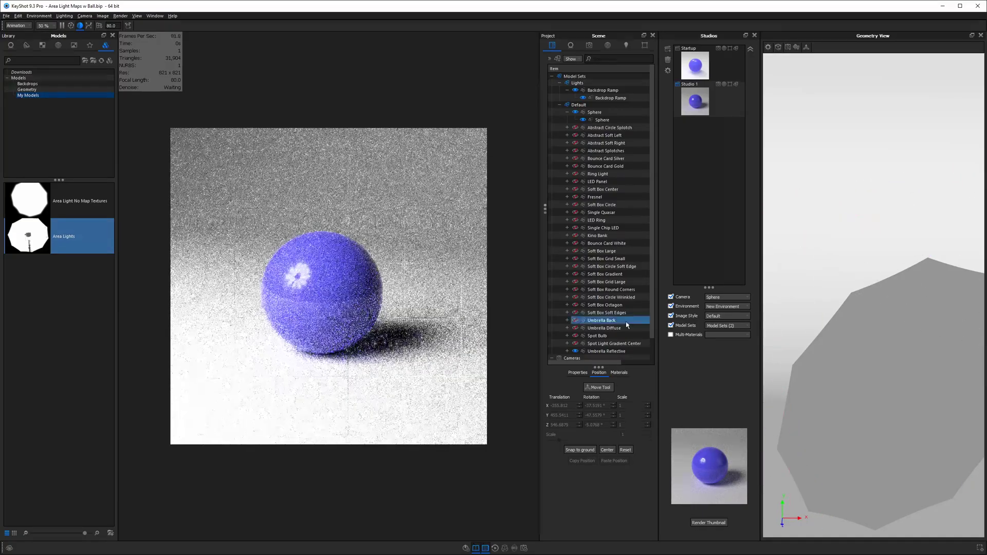
{"action": "left_click", "coordinate": [576, 351]}
{"action": "left_click", "coordinate": [575, 322]}
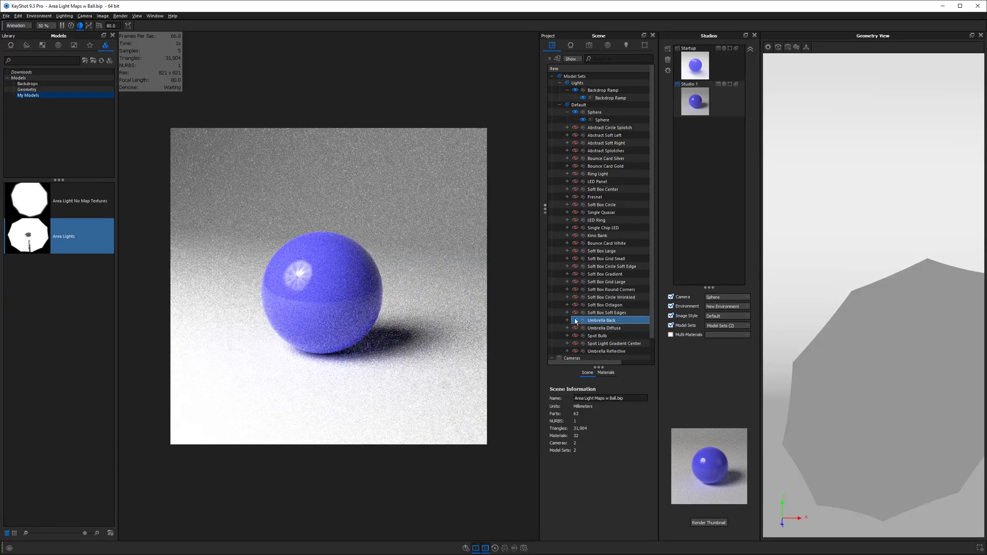
{"action": "left_click", "coordinate": [575, 282]}
{"action": "left_click", "coordinate": [575, 198]}
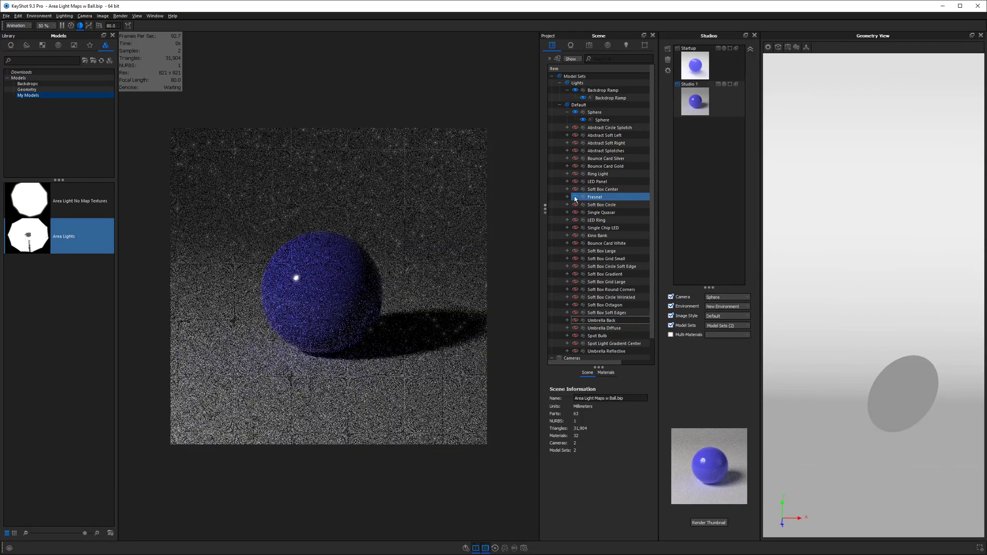
Preview the Bounce Card Silver and Soft Box Circle lights on the ball, and leave only Soft Box Center showing.
{"action": "left_click", "coordinate": [576, 175]}
{"action": "left_click", "coordinate": [576, 206]}
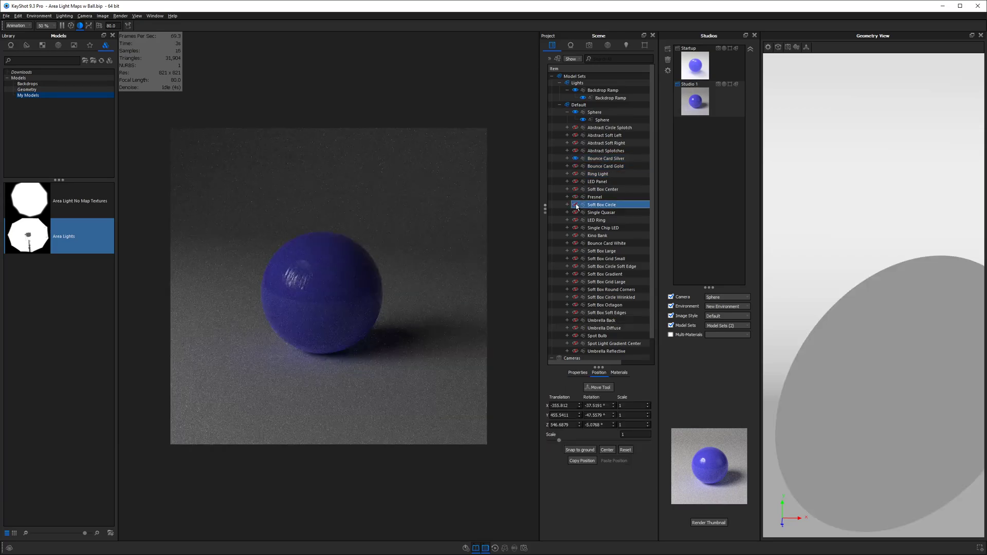
{"action": "left_click", "coordinate": [577, 206]}
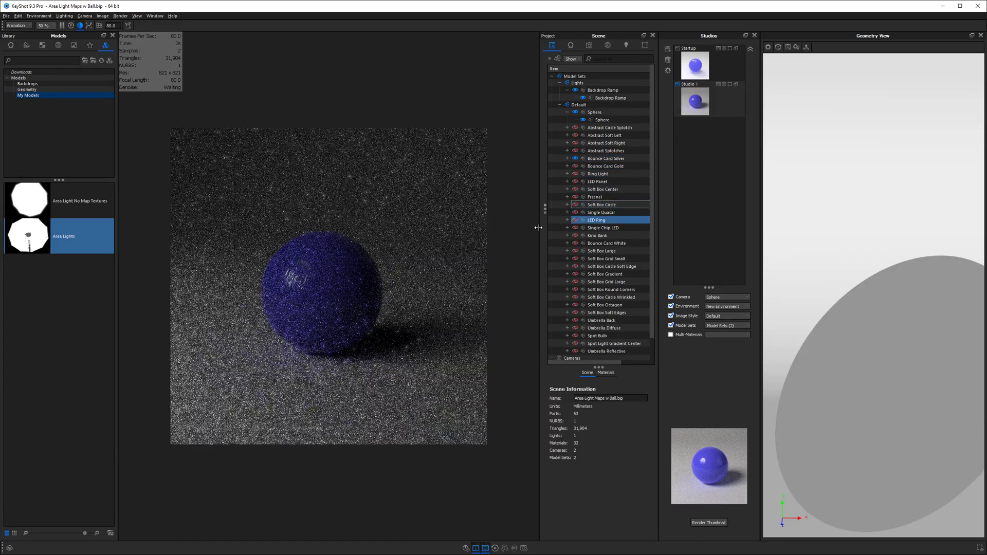
{"action": "scroll", "coordinate": [288, 321], "scroll_direction": "down", "scroll_amount": 6}
{"action": "left_click_drag", "start_coordinate": [289, 320], "coordinate": [339, 369]}
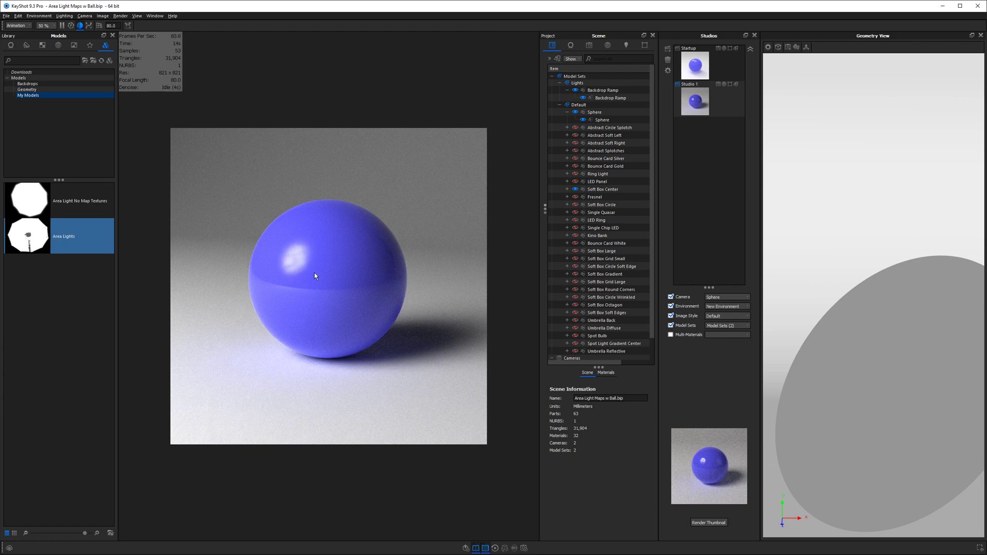
Check the Soft Box Center light's placement around the ball, set its power to 5000 lumen and return to the scene tree.
{"action": "scroll", "coordinate": [315, 273], "scroll_direction": "down", "scroll_amount": 10}
{"action": "left_click_drag", "start_coordinate": [315, 273], "coordinate": [247, 277]}
{"action": "middle_click_drag", "start_coordinate": [247, 276], "coordinate": [422, 456]}
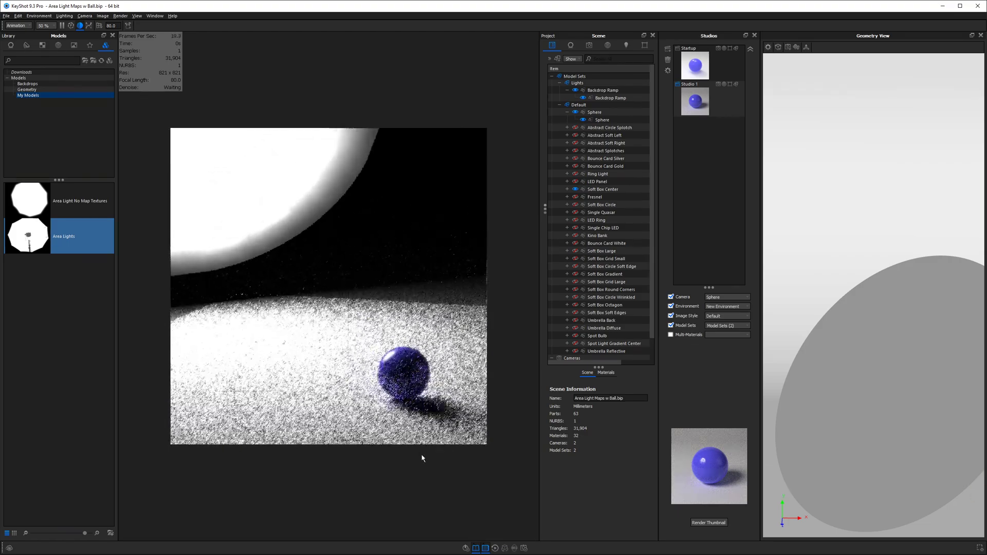
{"action": "left_click_drag", "start_coordinate": [422, 458], "coordinate": [320, 344]}
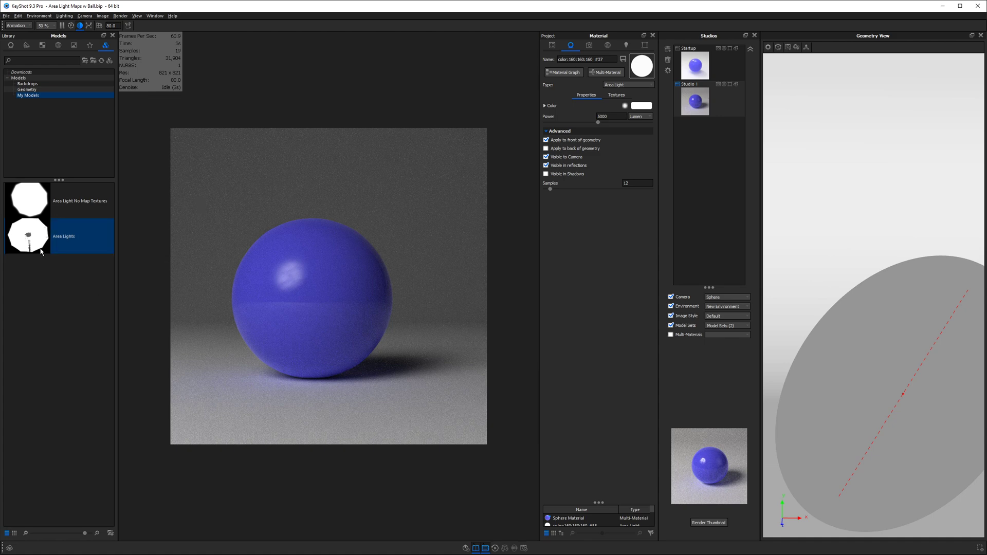
{"action": "left_click", "coordinate": [552, 45]}
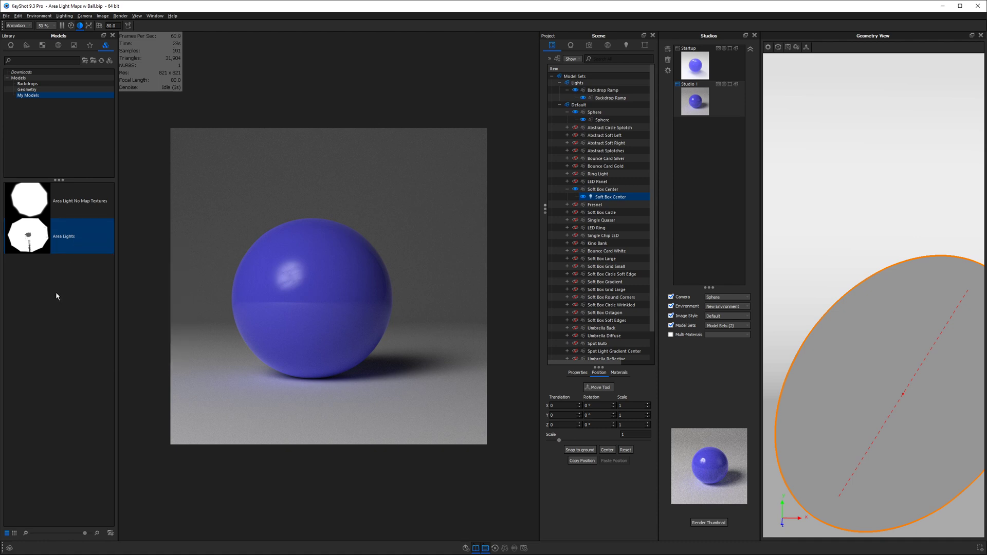
Delete the unused lights from Fresnel through Umbrella Reflective in the Default model set.
{"action": "mouse_move", "coordinate": [47, 242]}
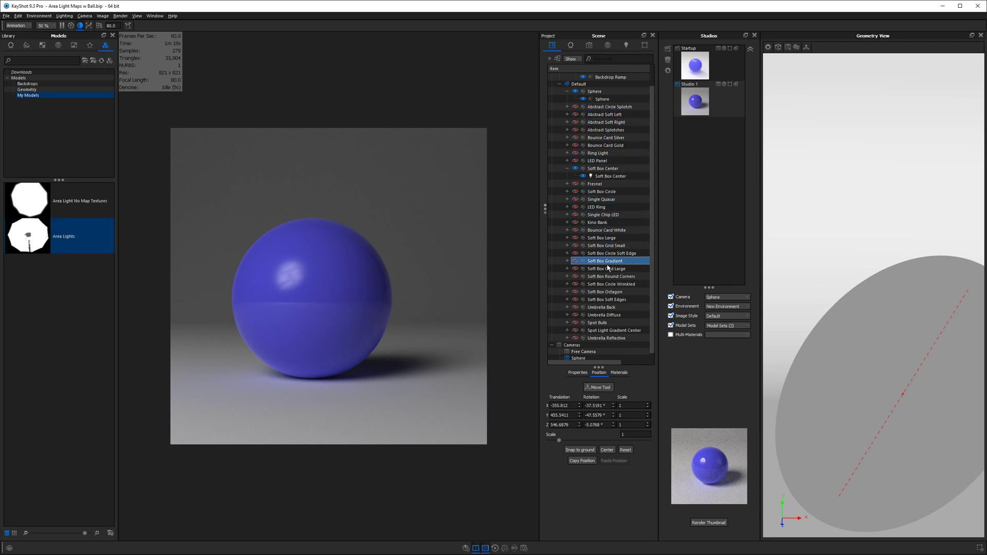
{"action": "left_click", "coordinate": [596, 184]}
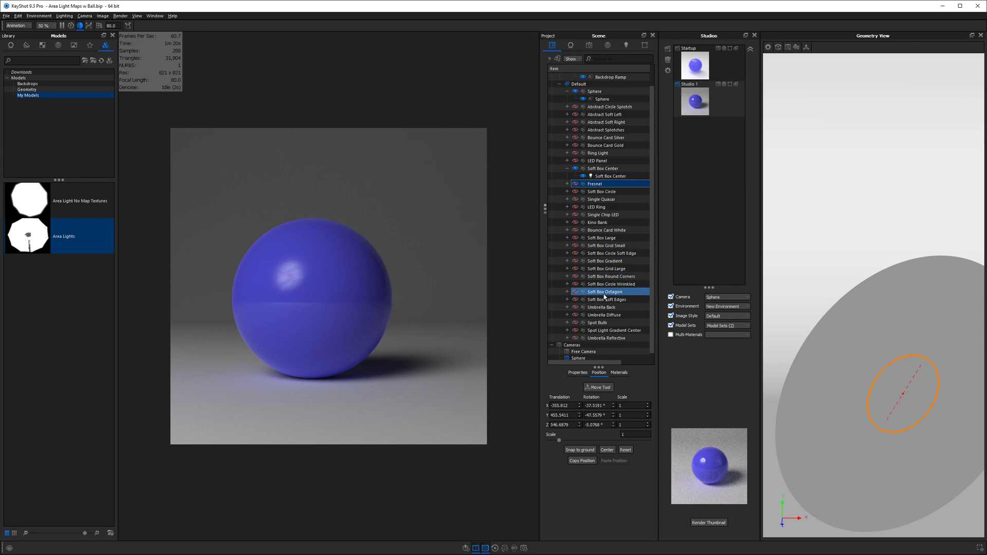
{"action": "left_click", "coordinate": [605, 338], "text": "shift"}
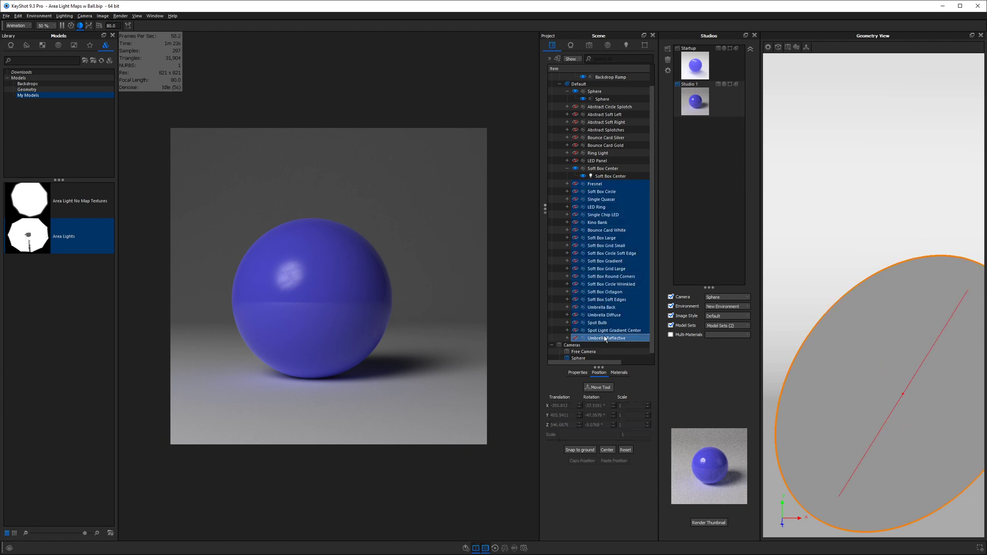
{"action": "right_click", "coordinate": [605, 338]}
{"action": "left_click", "coordinate": [634, 549]}
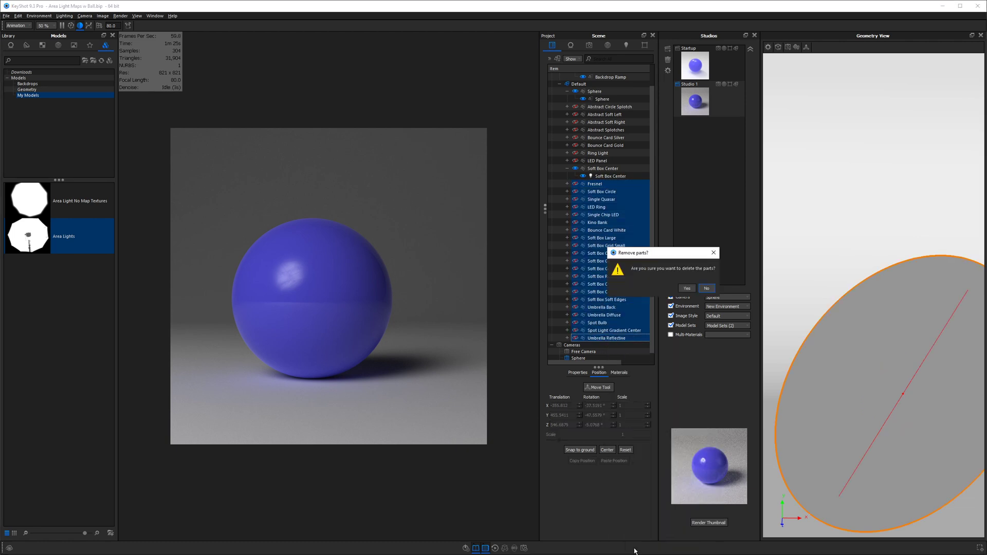
{"action": "left_click", "coordinate": [684, 291]}
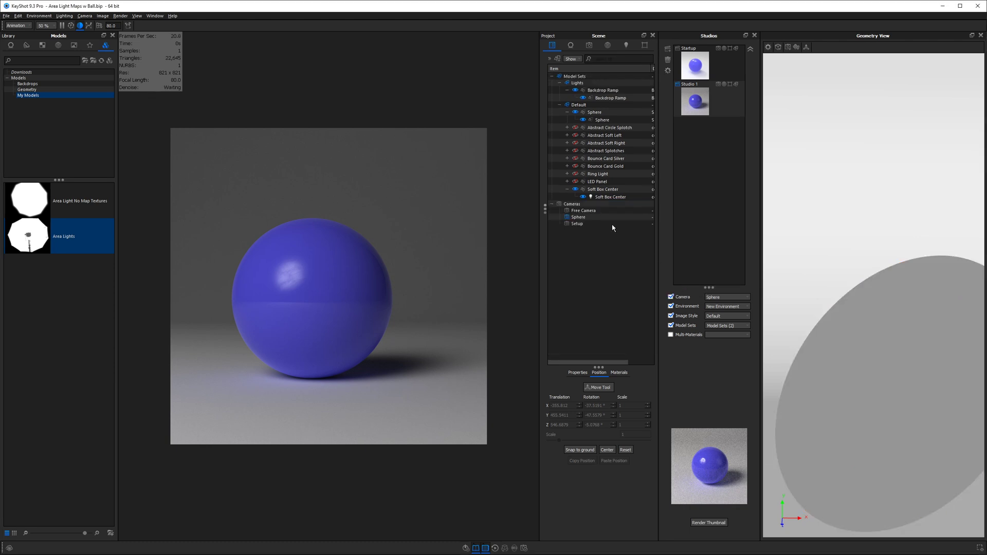
Delete the remaining unused lights from Abstract Circle Splotch through LED Panel, keeping Soft Box Center.
{"action": "left_click", "coordinate": [597, 181]}
{"action": "left_click", "coordinate": [600, 135], "text": "ctrl"}
{"action": "left_click", "coordinate": [599, 128], "text": "shift"}
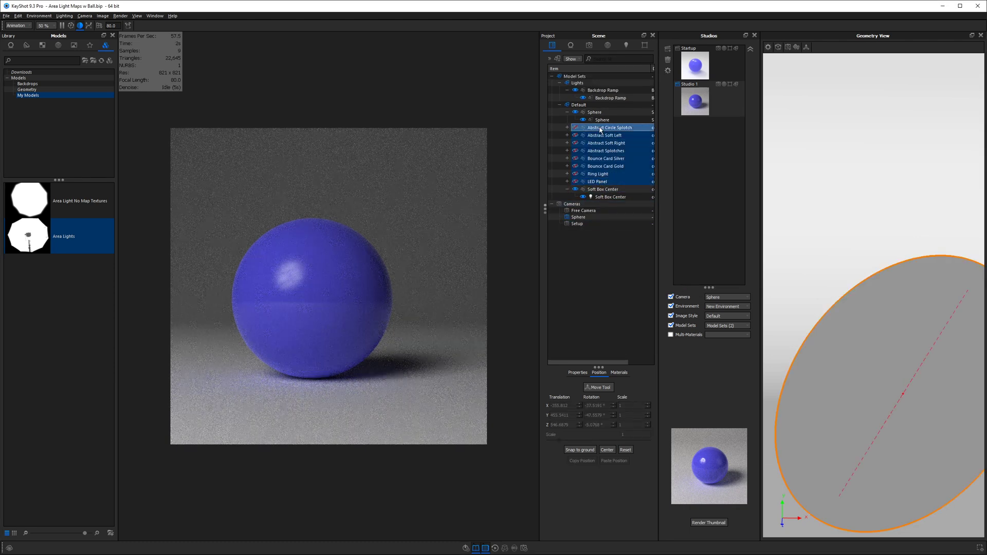
{"action": "right_click", "coordinate": [601, 129]}
{"action": "left_click", "coordinate": [638, 343]}
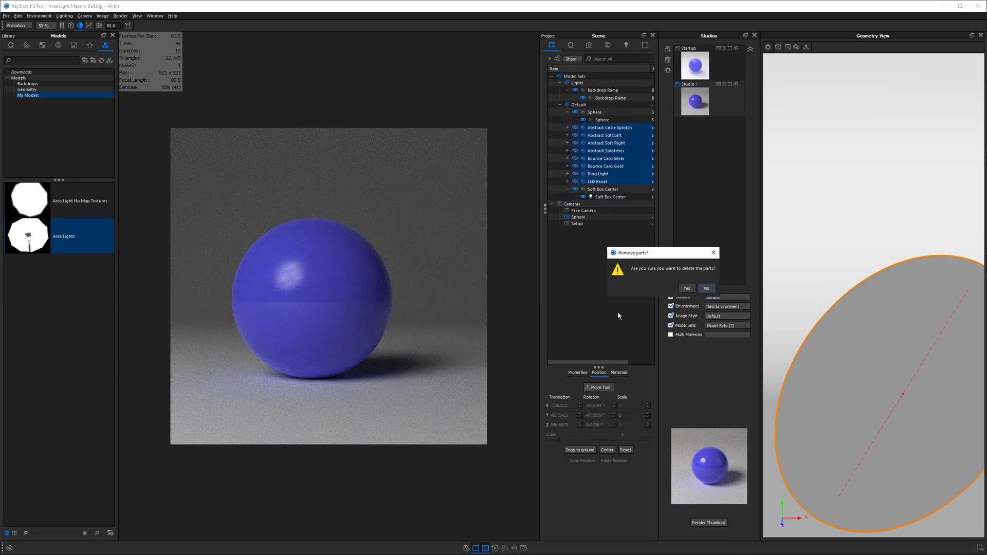
{"action": "left_click", "coordinate": [686, 288]}
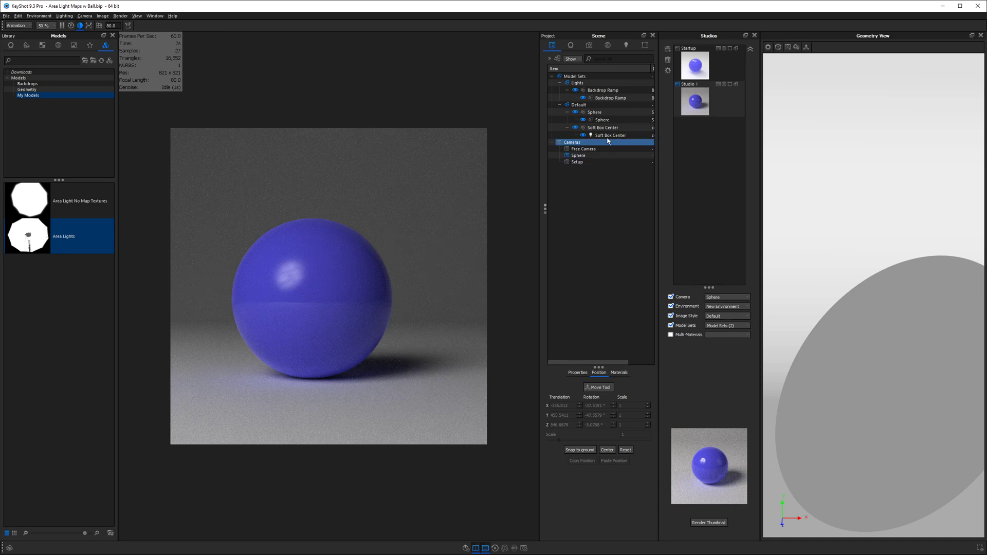
{"action": "left_click", "coordinate": [599, 128]}
{"action": "left_click", "coordinate": [308, 188]}
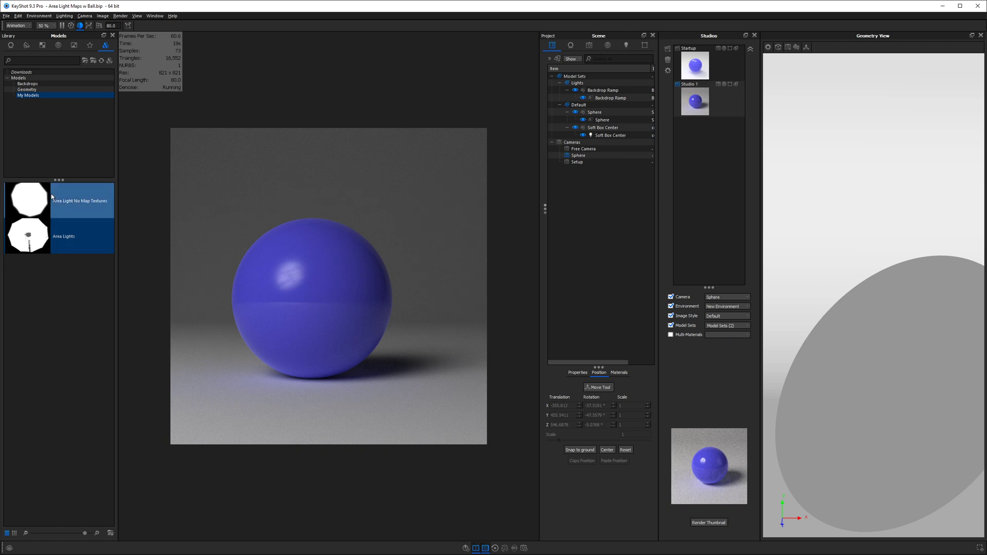
{"action": "left_click", "coordinate": [602, 120]}
{"action": "left_click", "coordinate": [625, 222]}
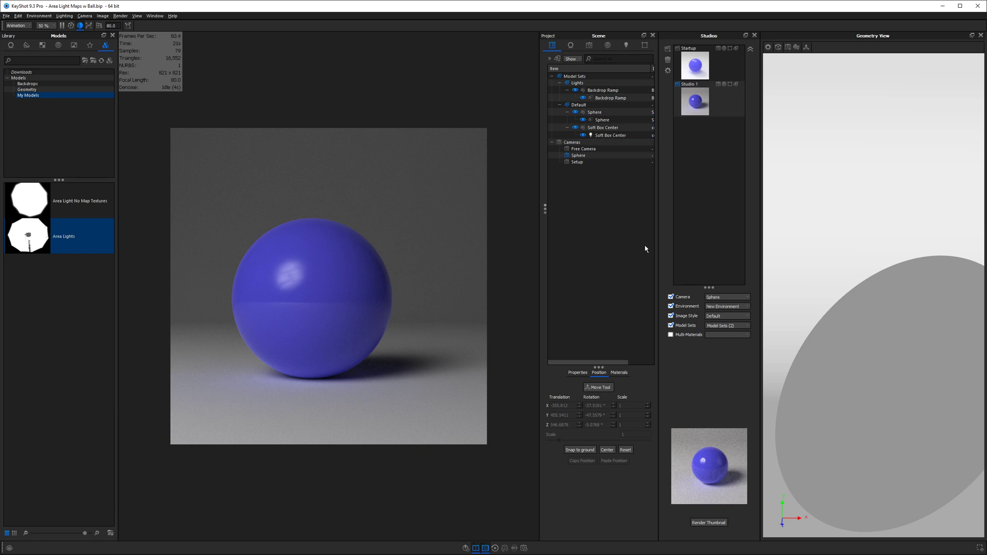